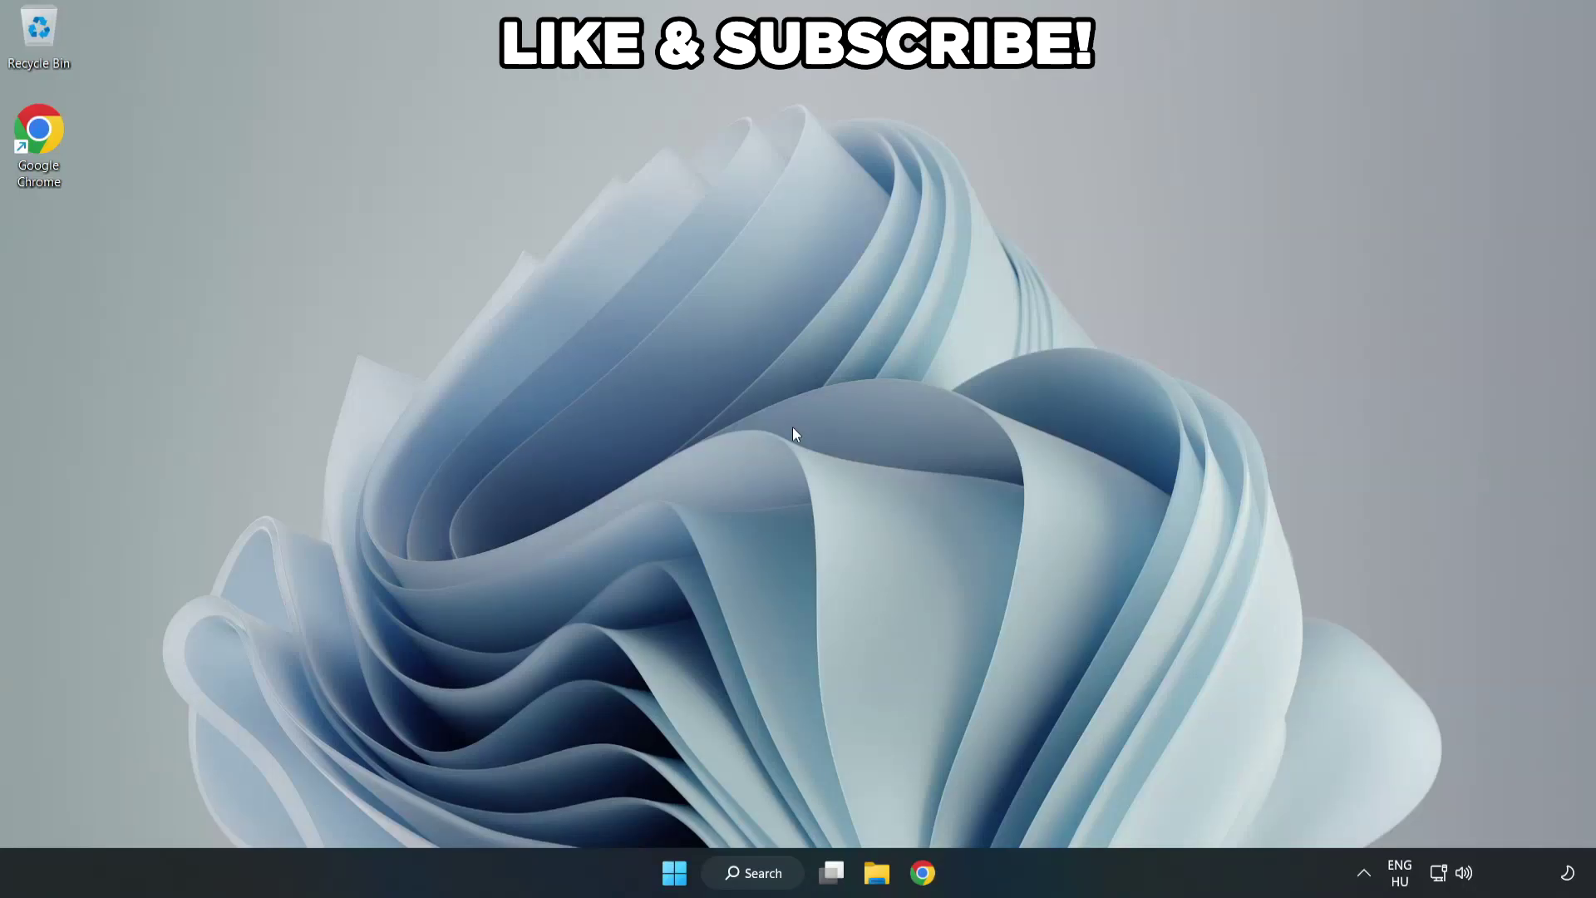
Switch the active power plan from Balanced to High performance, then close Power Options
left_click(764, 878)
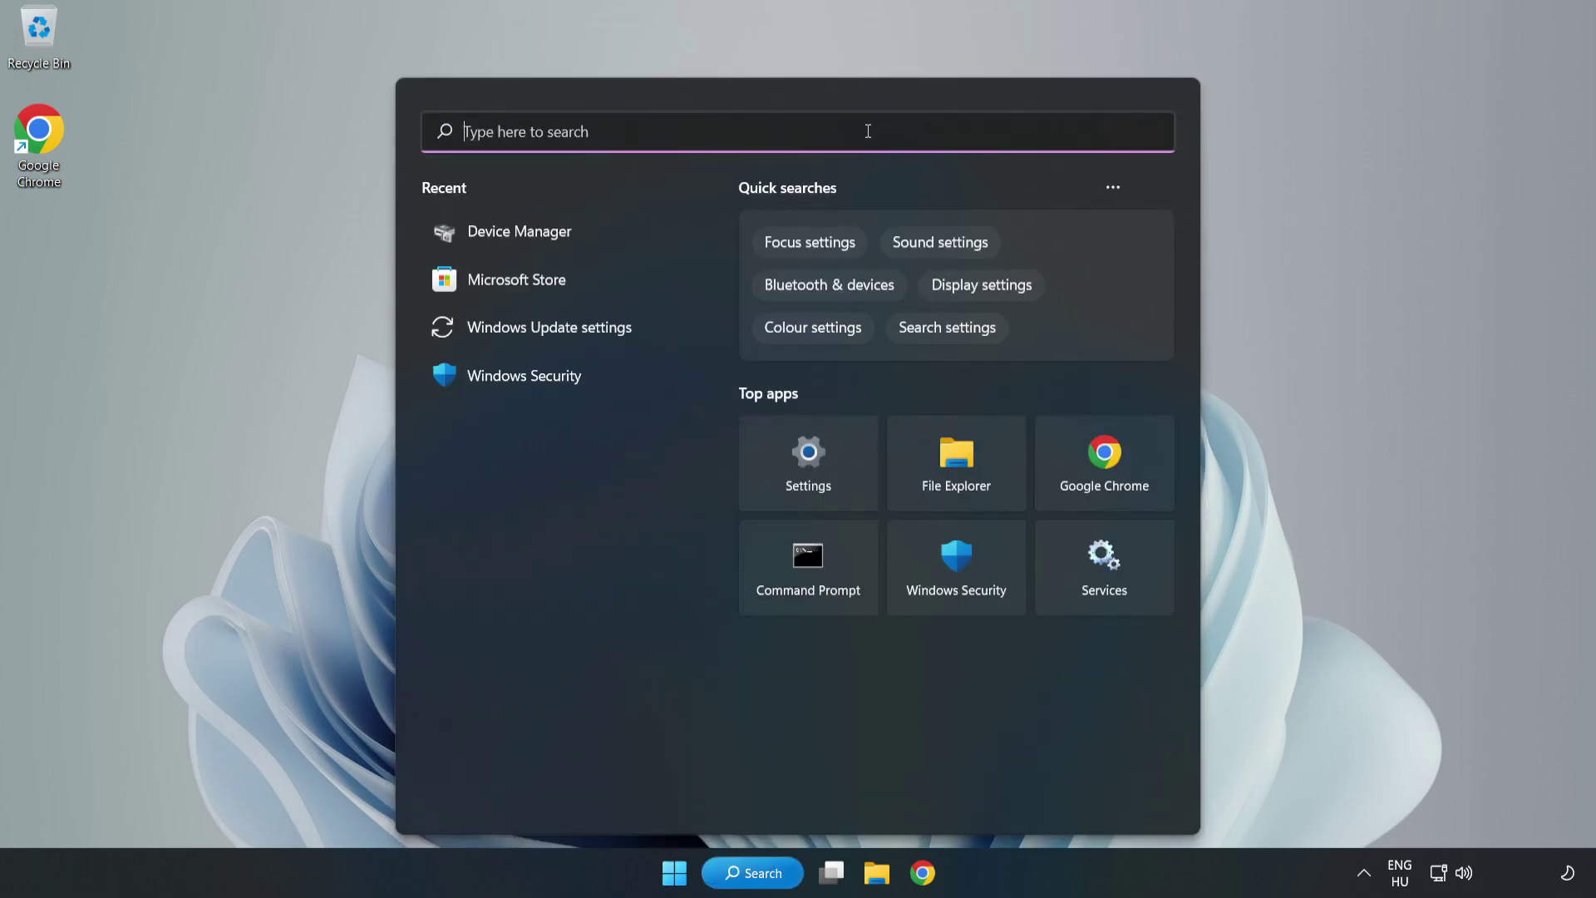
type("edit")
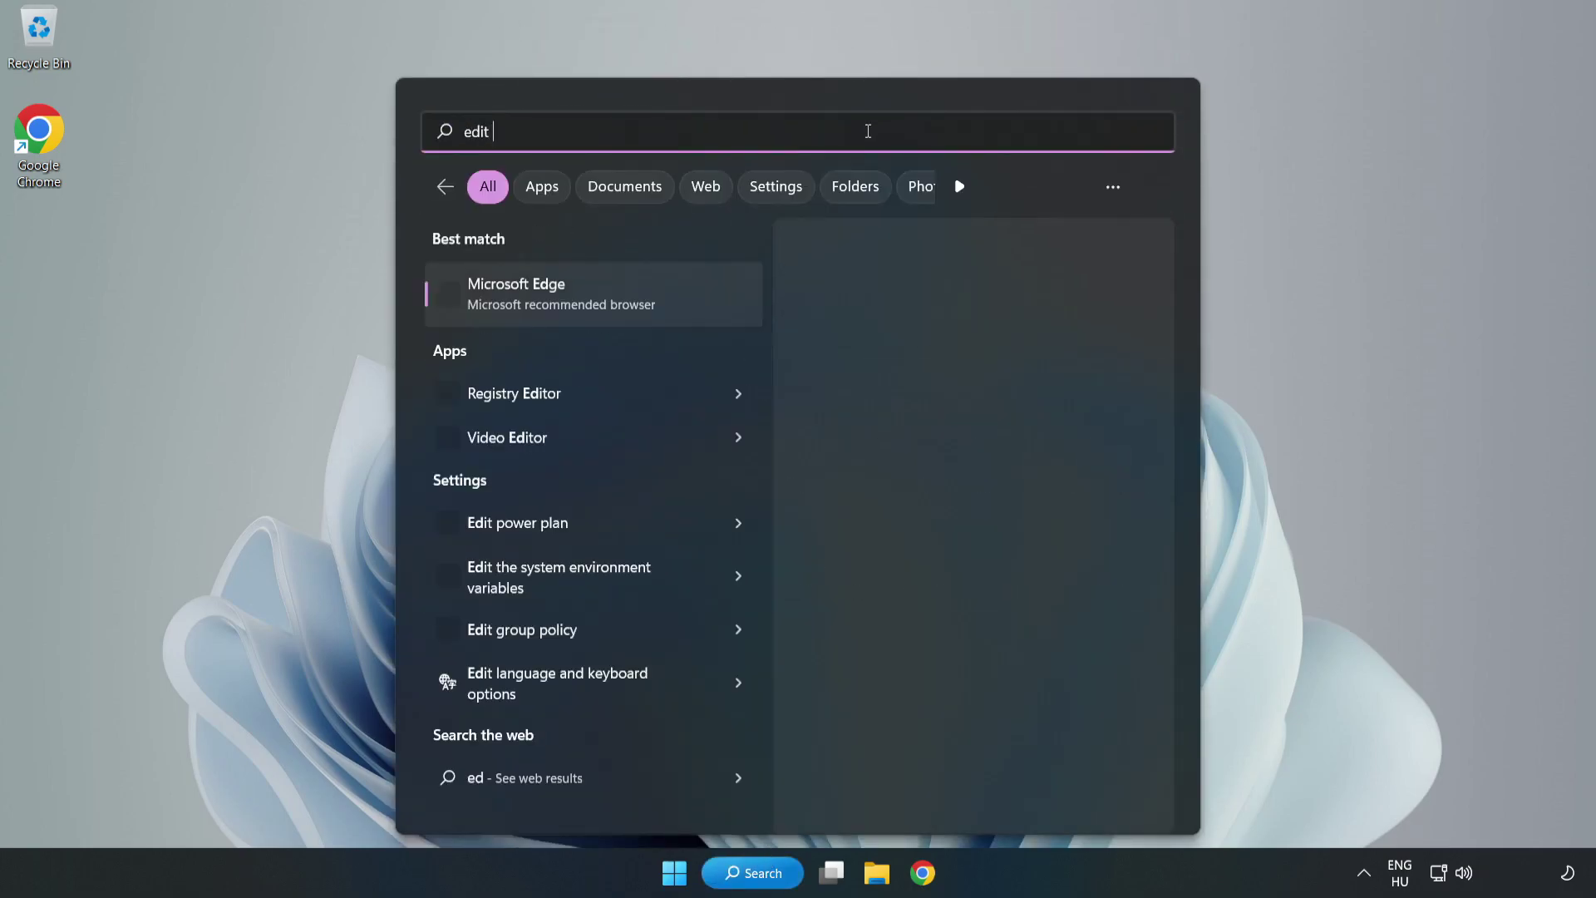
type(" power plan")
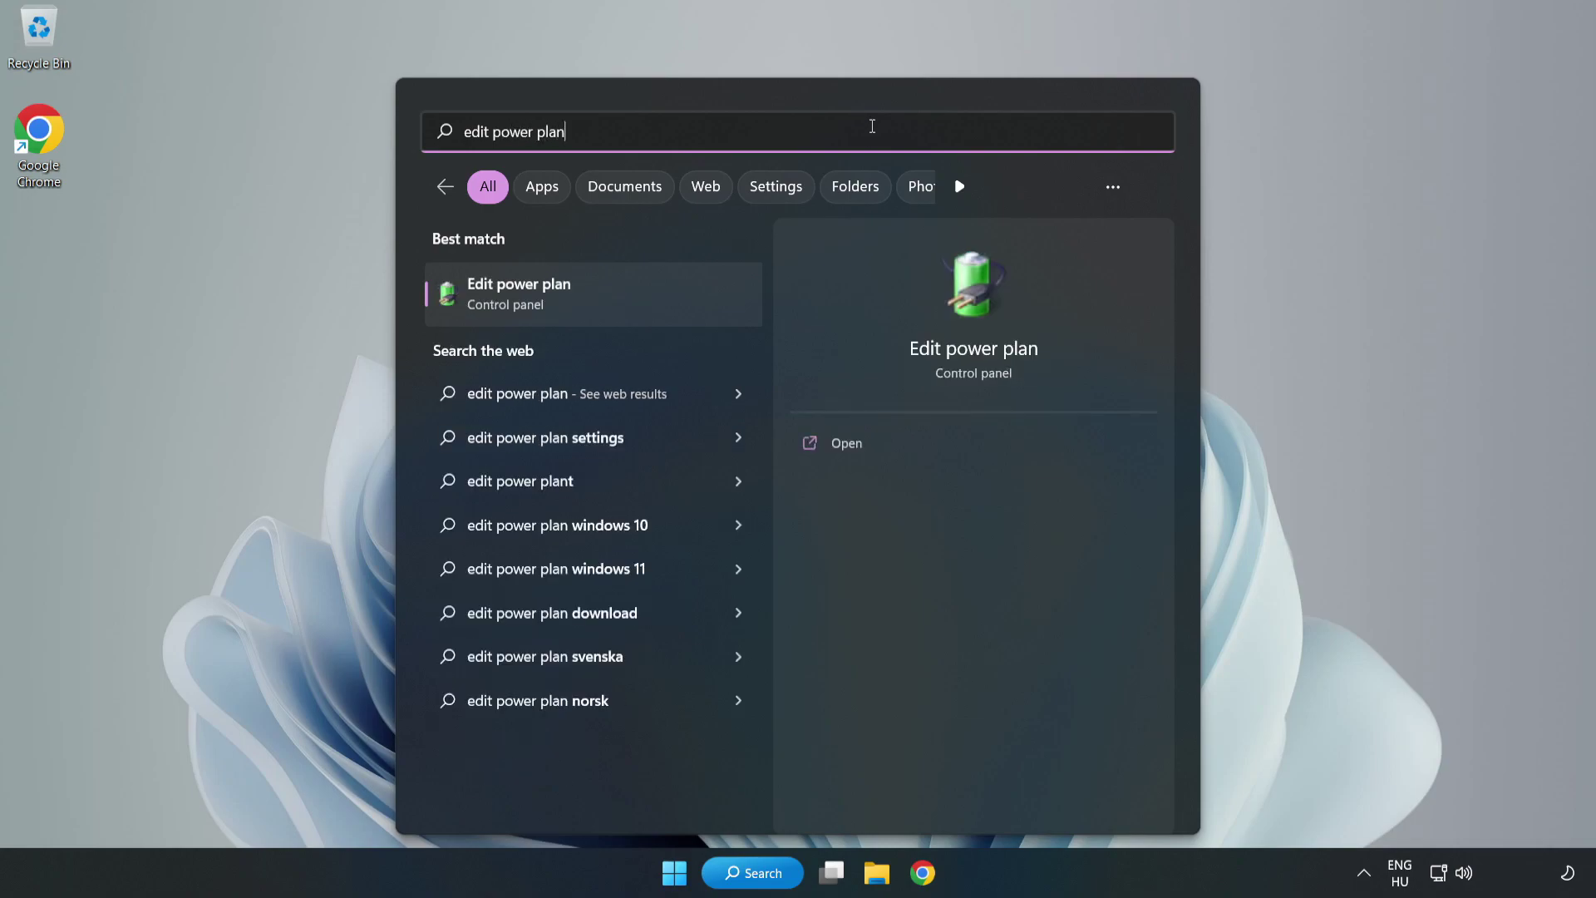
left_click(603, 301)
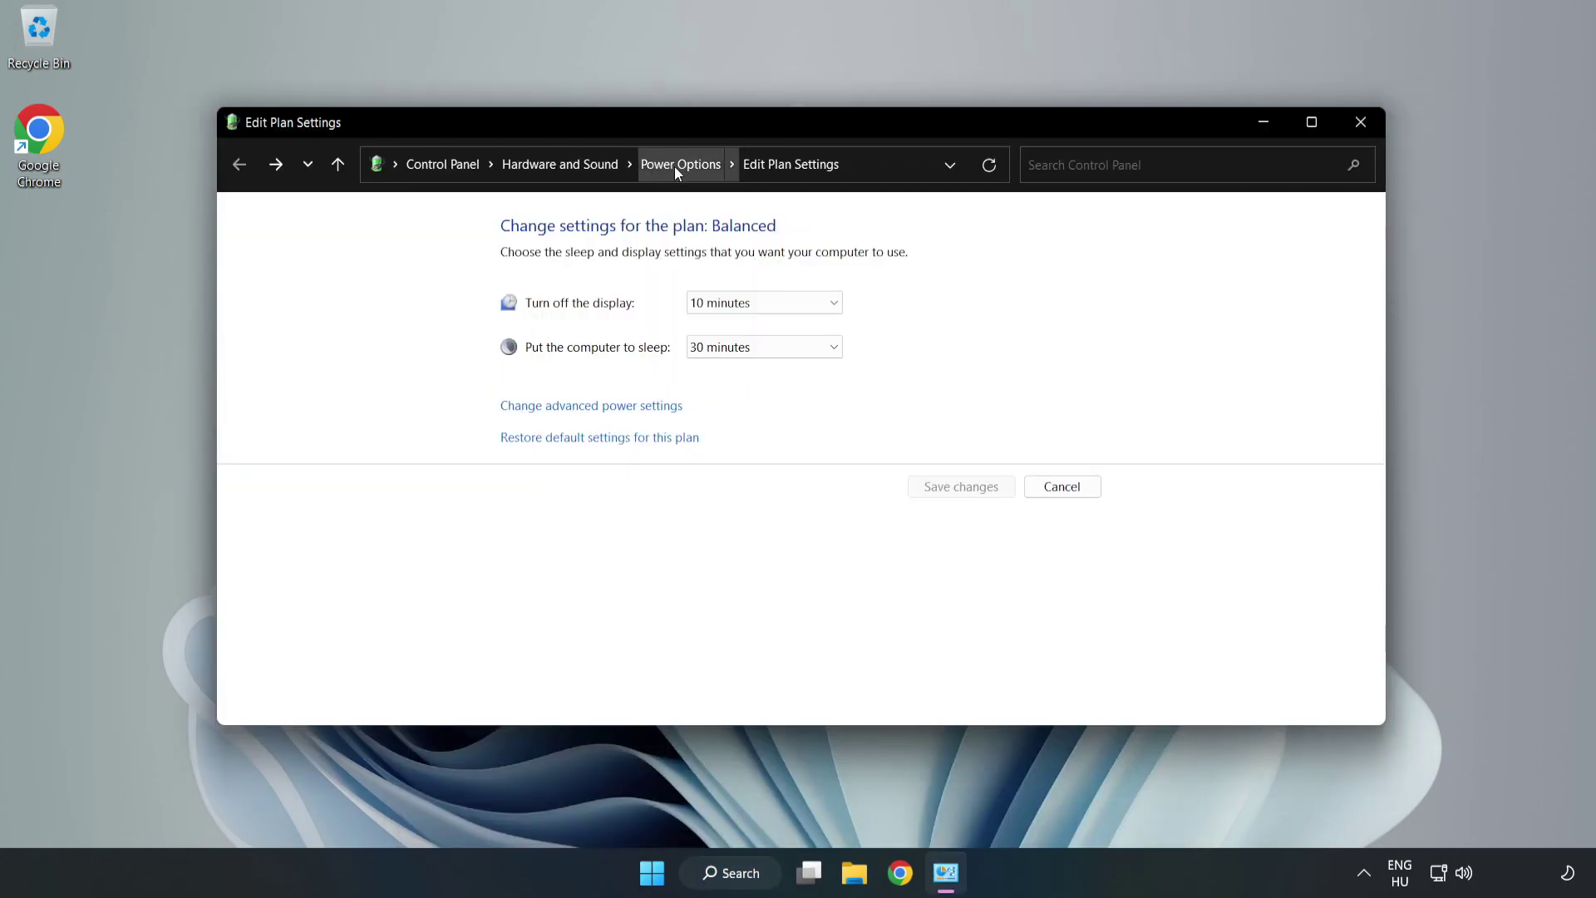
left_click(674, 165)
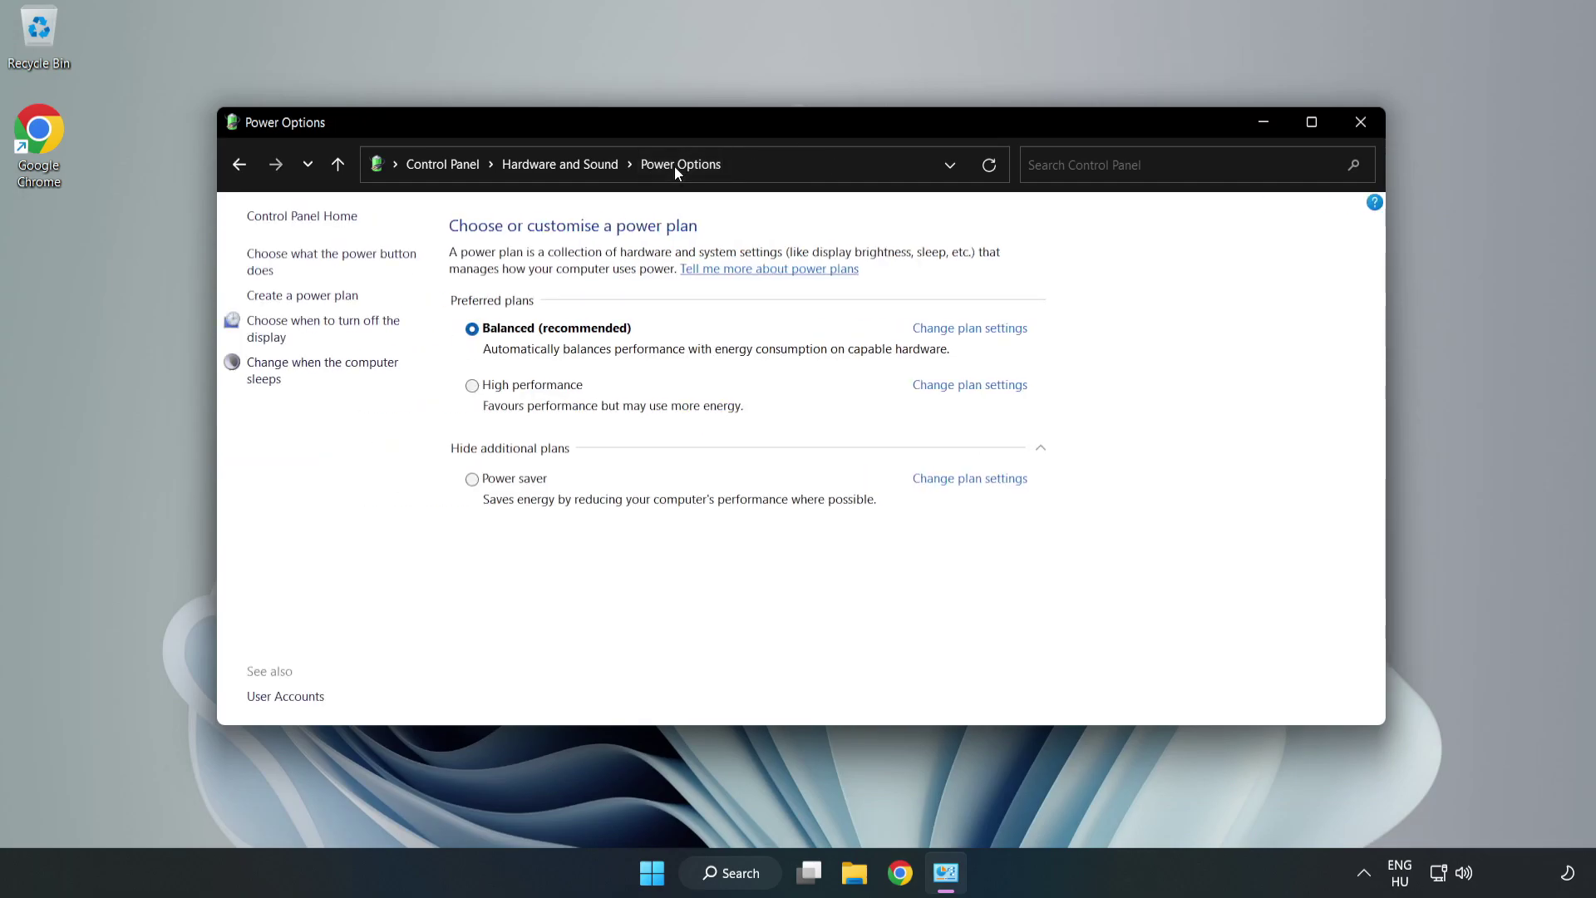
mouse_move(531, 386)
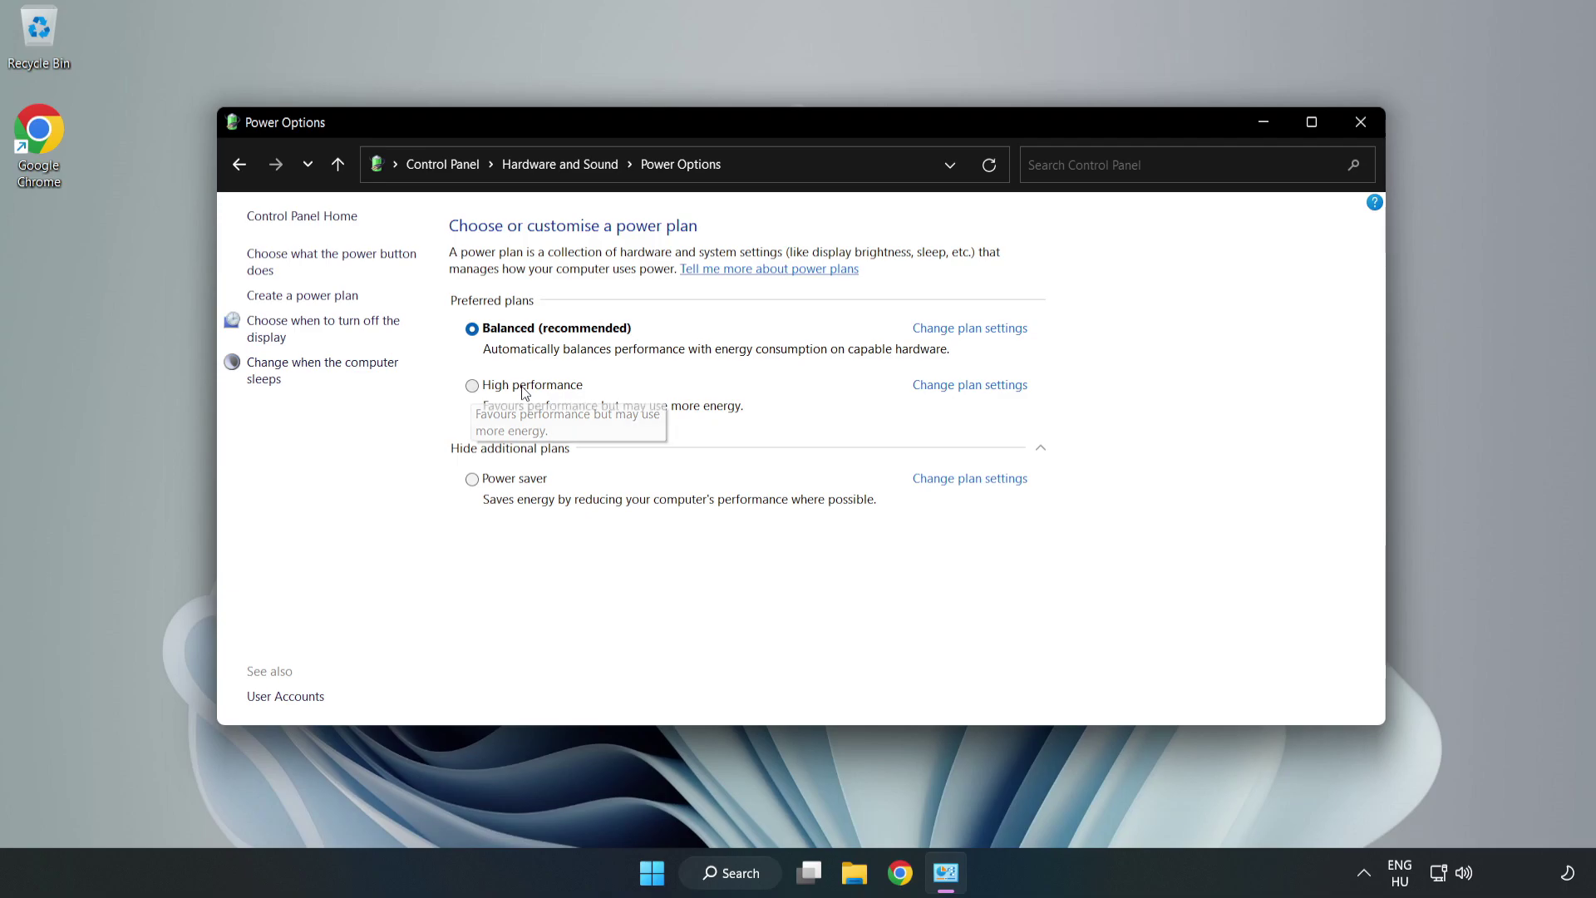
left_click(522, 391)
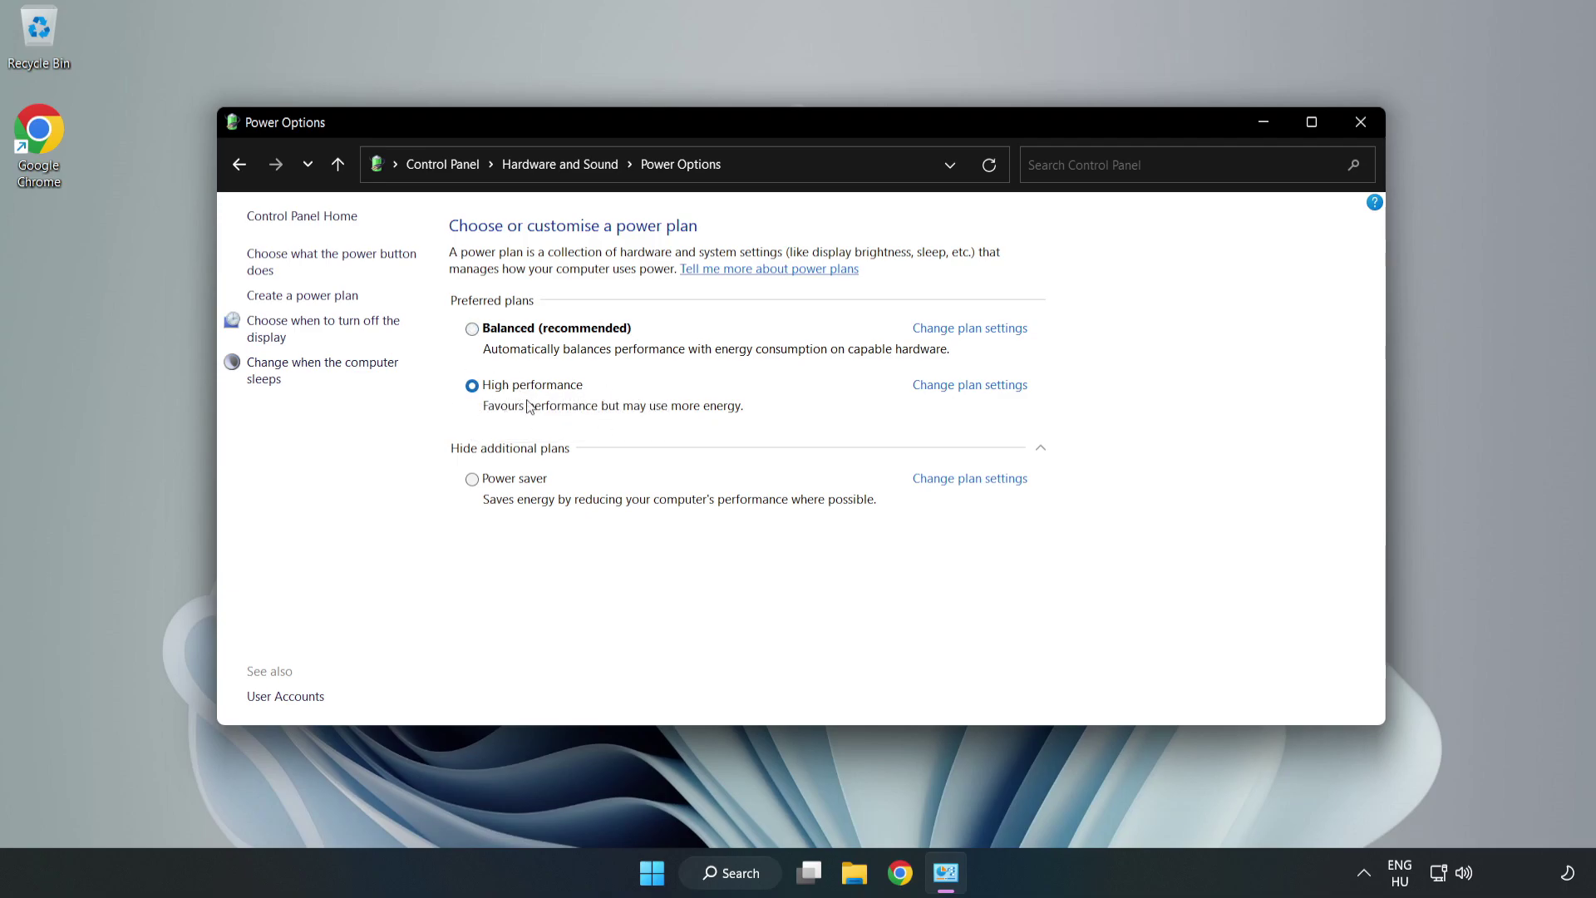
left_click(1357, 133)
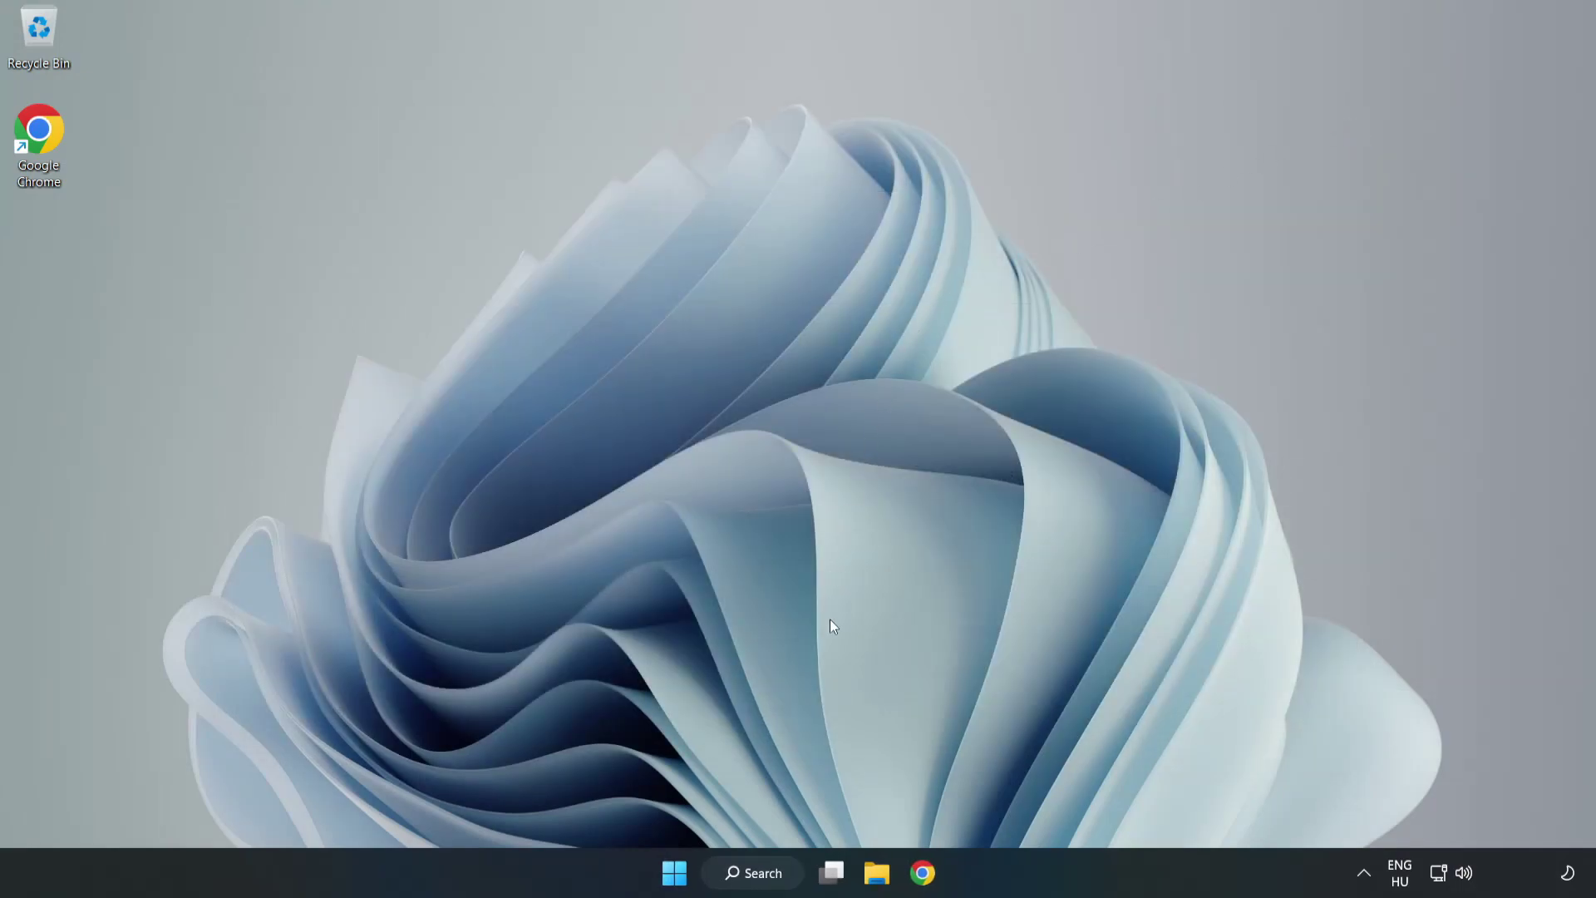
Auto-search drivers for the VMware SVGA 3D adapter, confirming the best driver is already installed
left_click(774, 877)
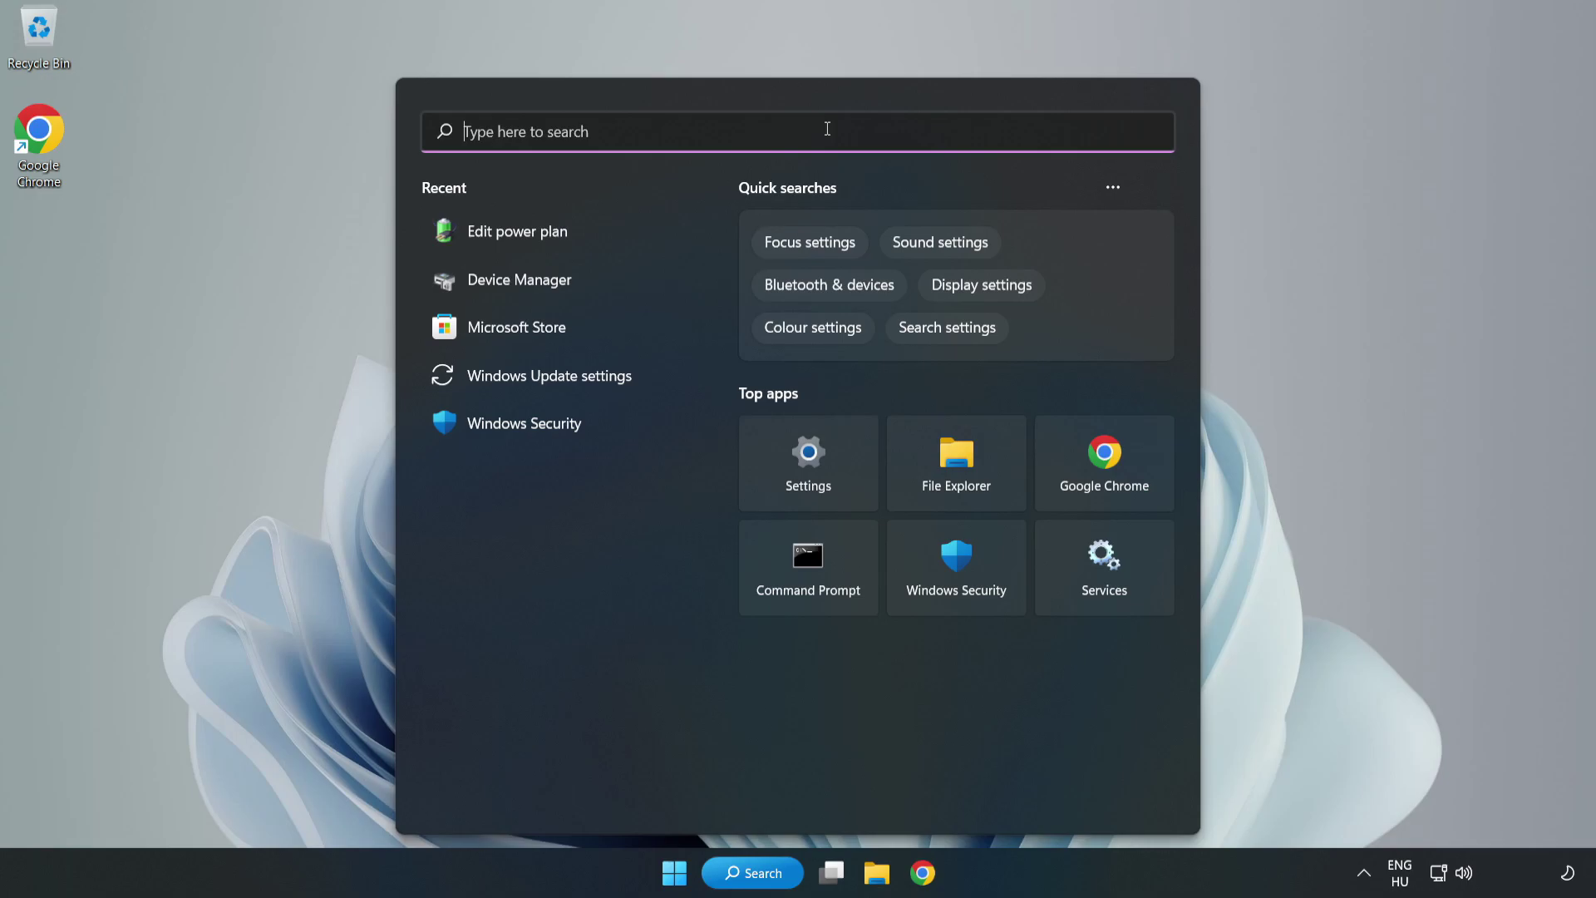
type("device manager")
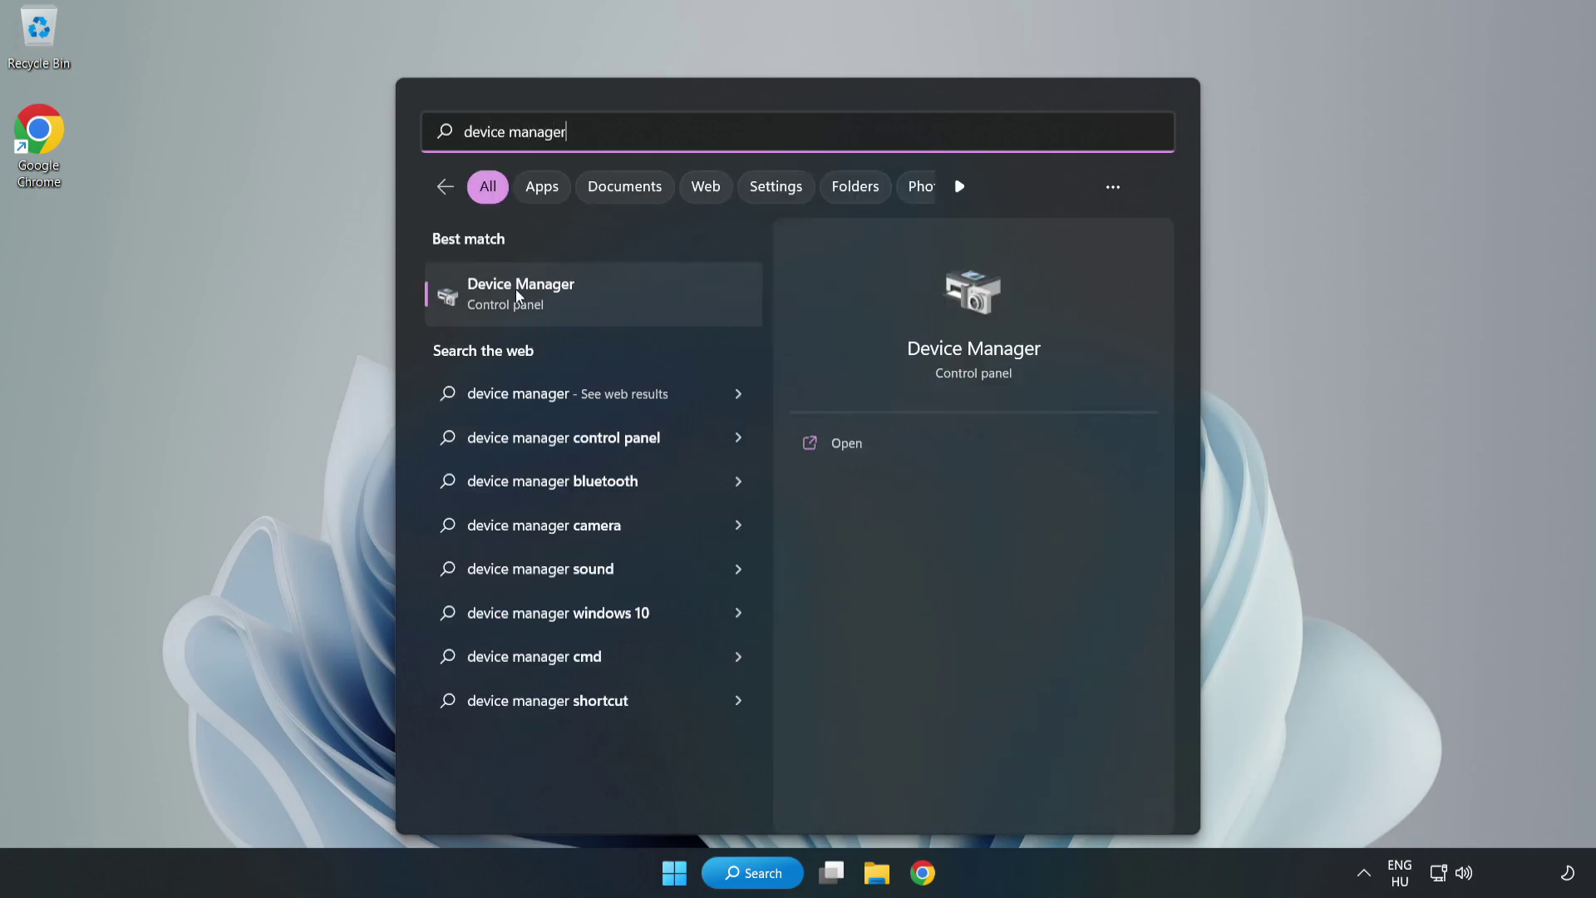
left_click(580, 296)
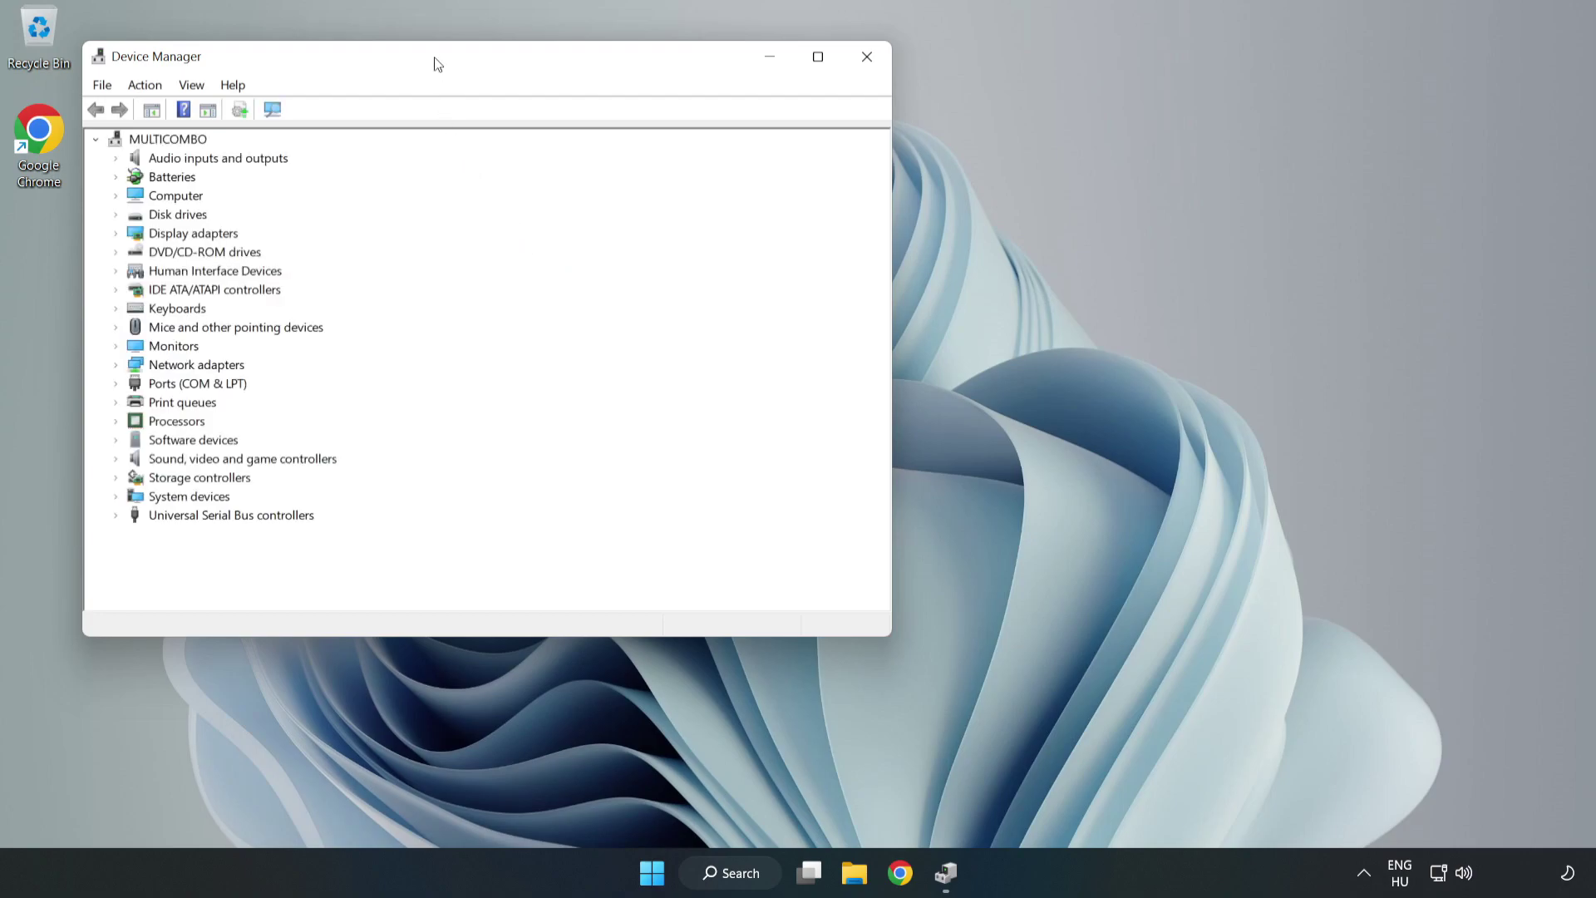
left_click_drag(436, 61, 734, 161)
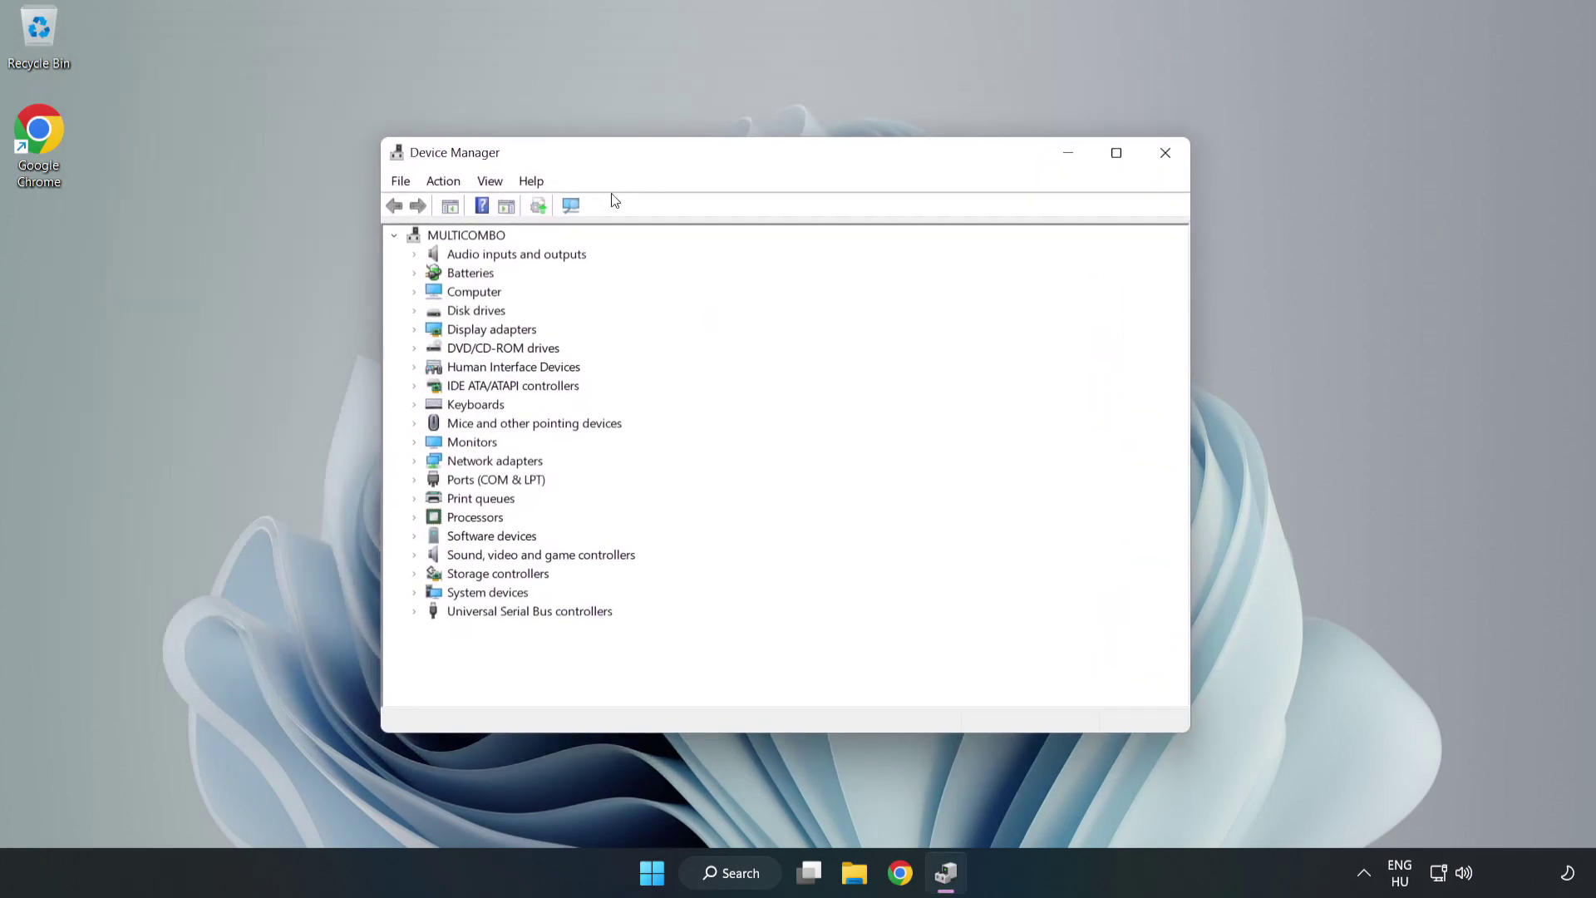
left_click(475, 329)
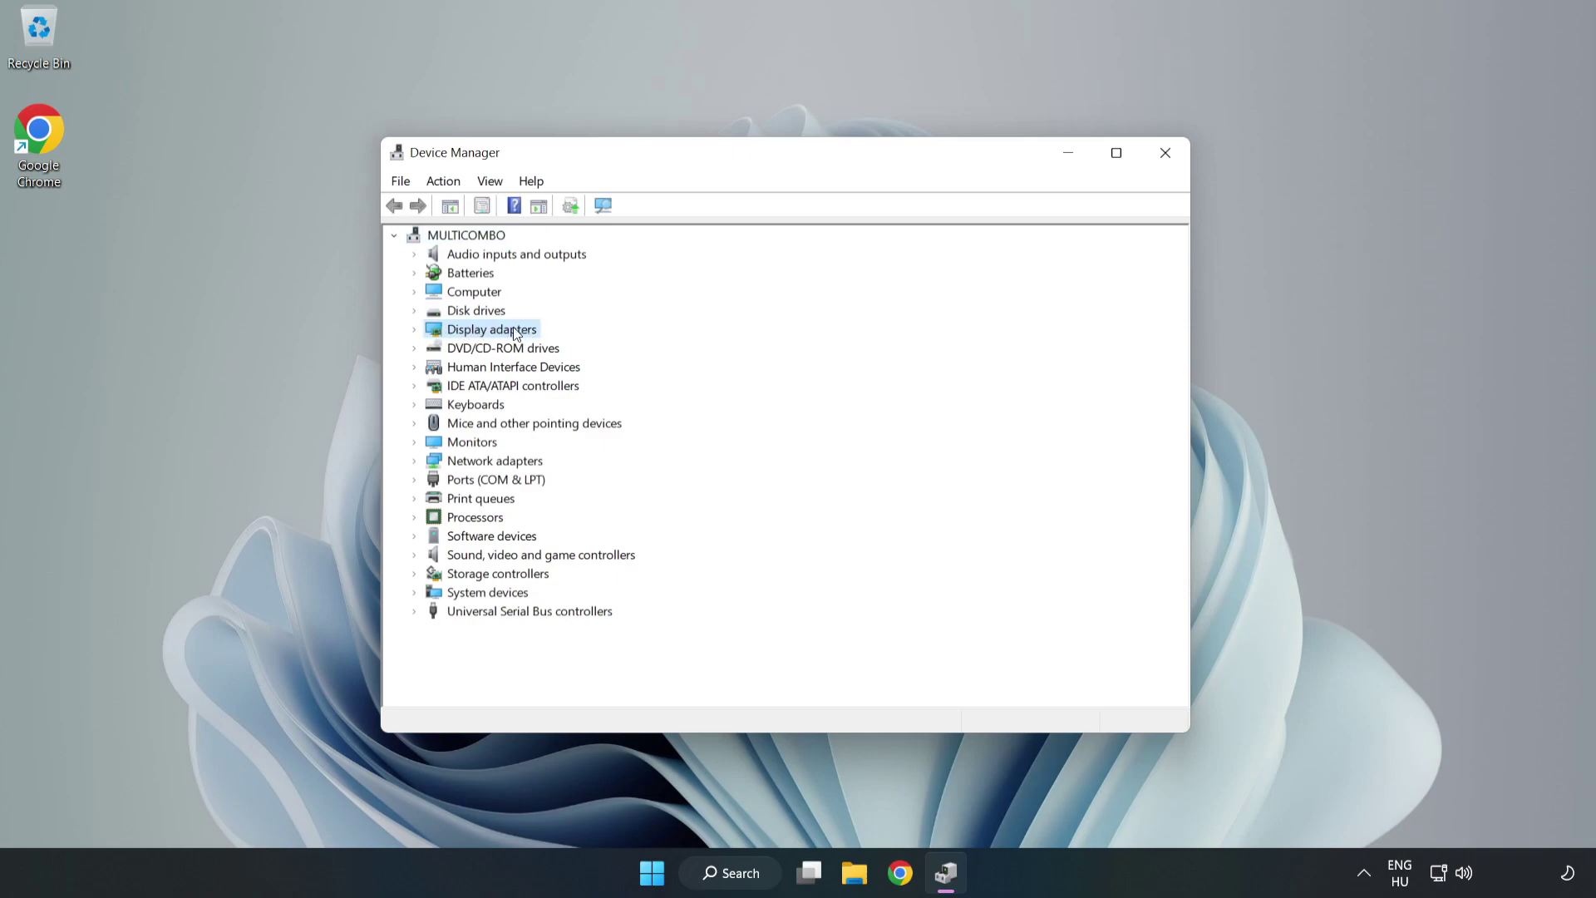
left_click(415, 330)
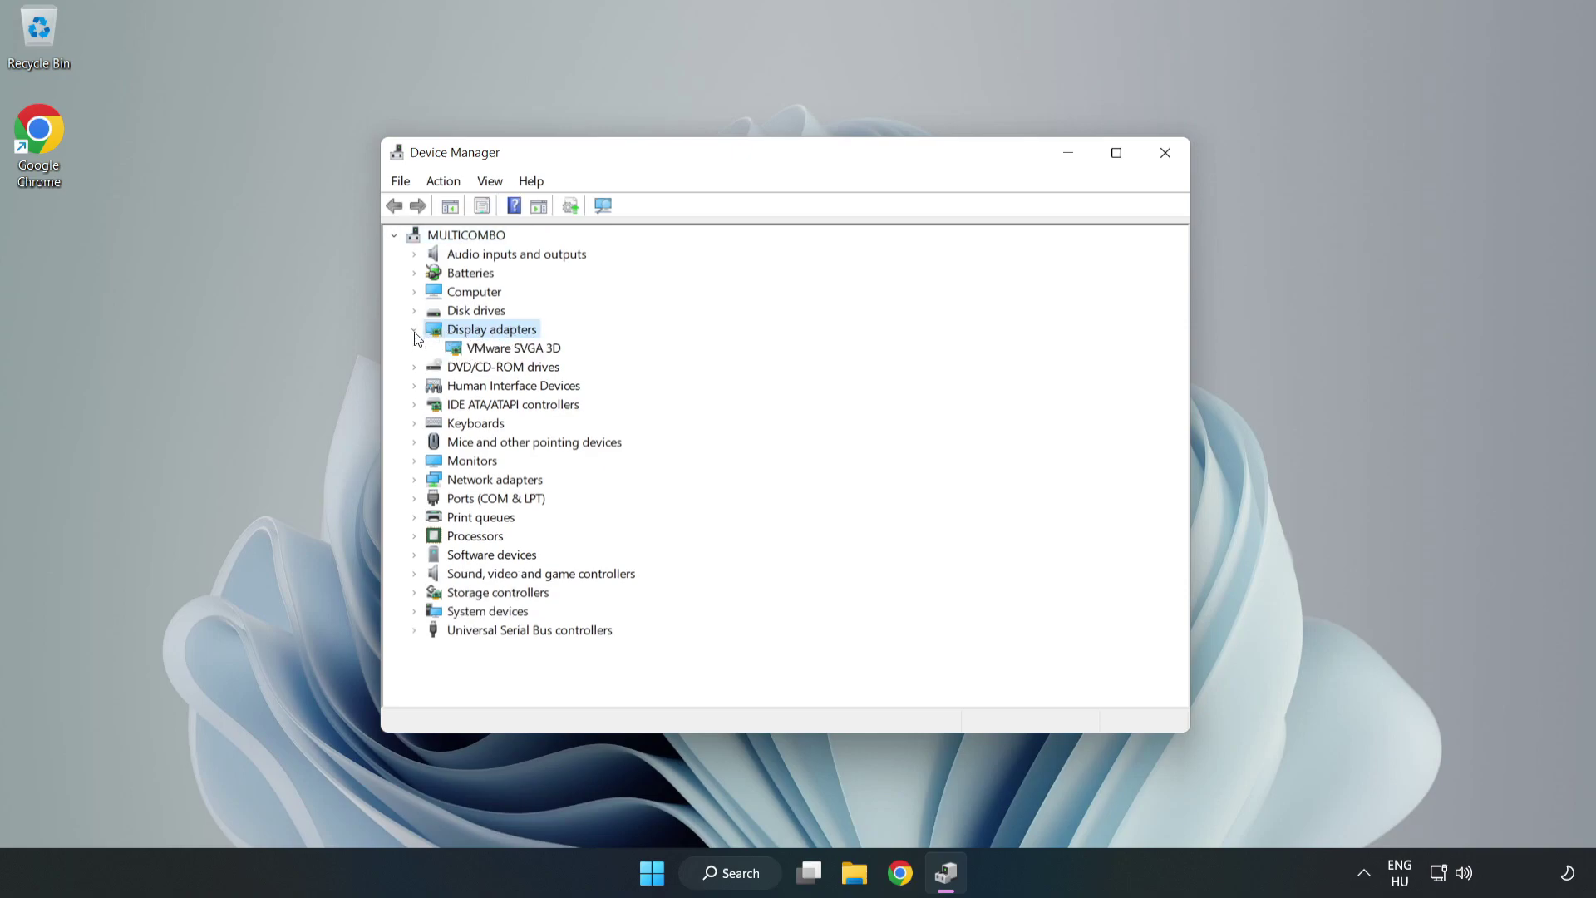
left_click(470, 354)
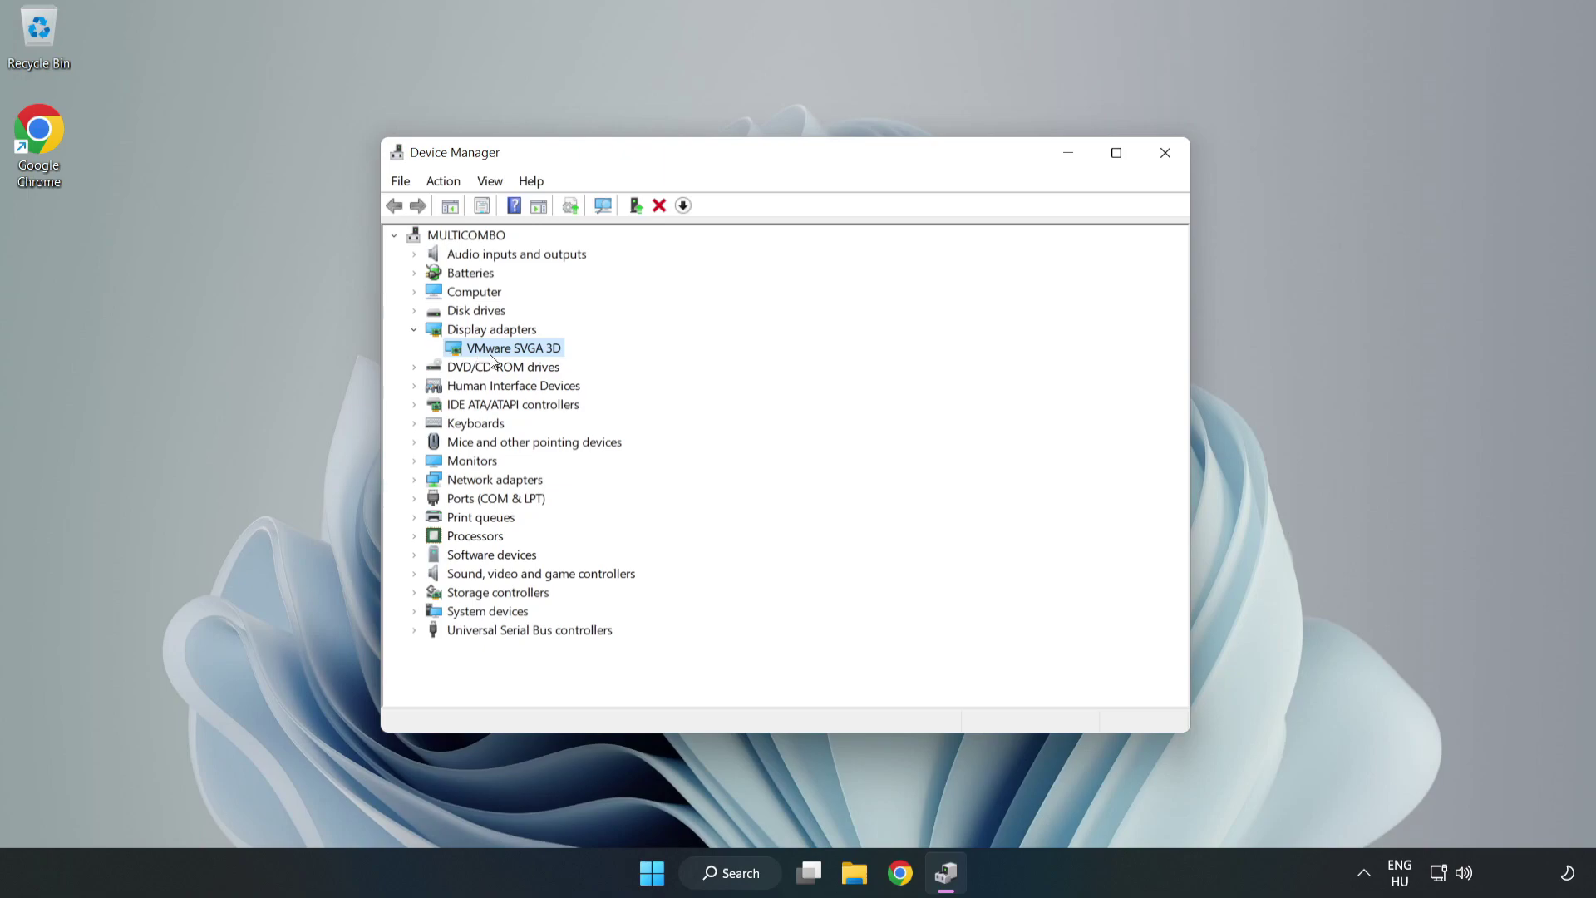
right_click(509, 353)
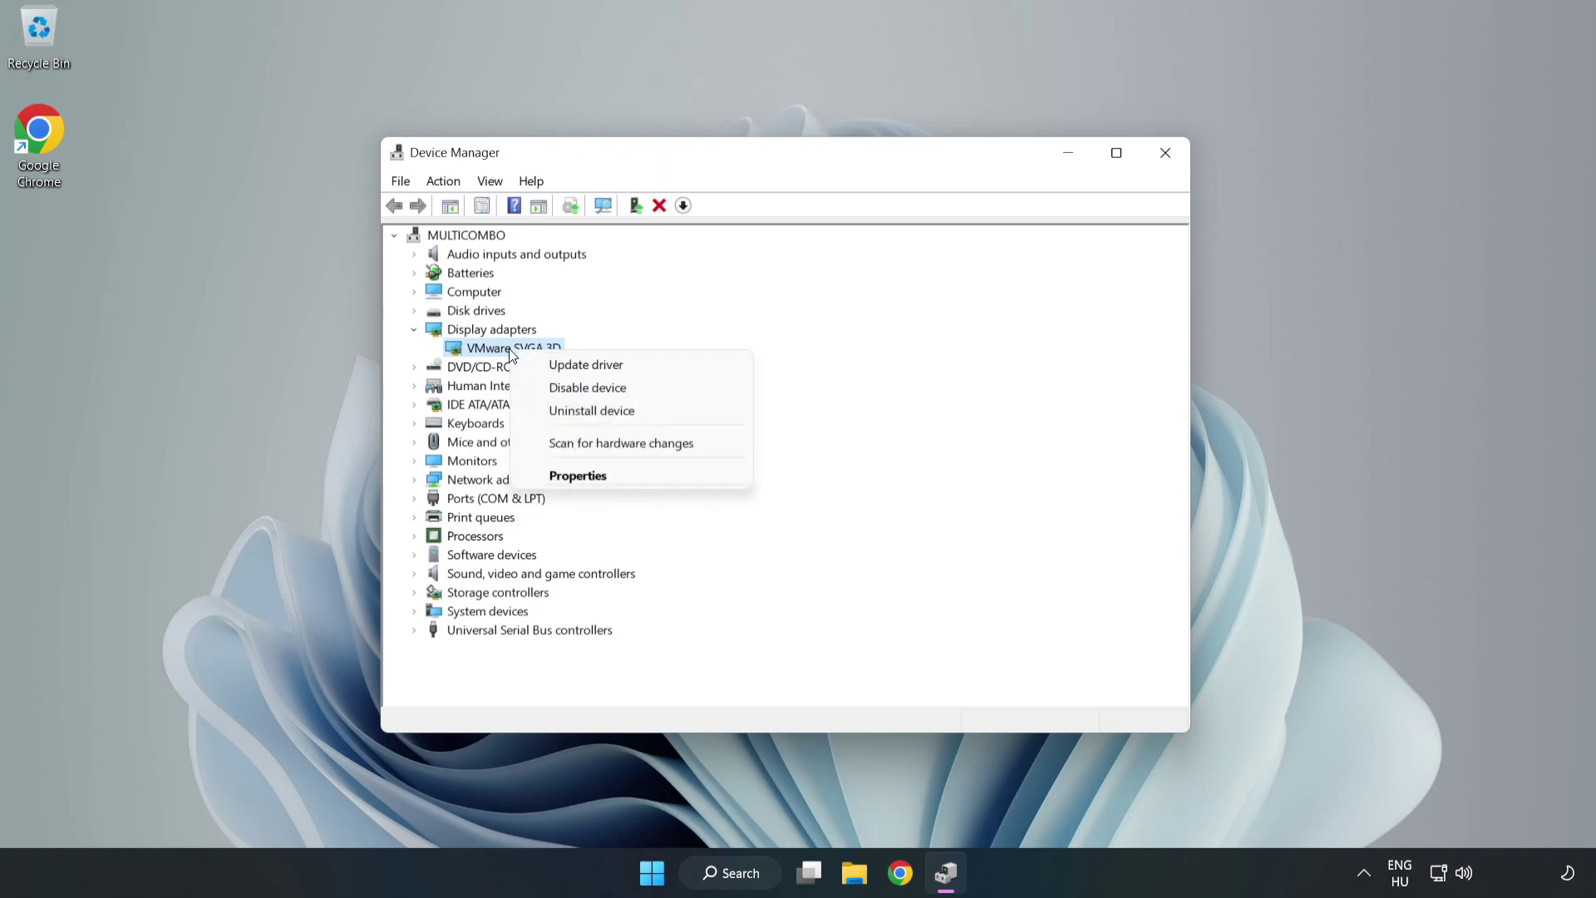
left_click(600, 370)
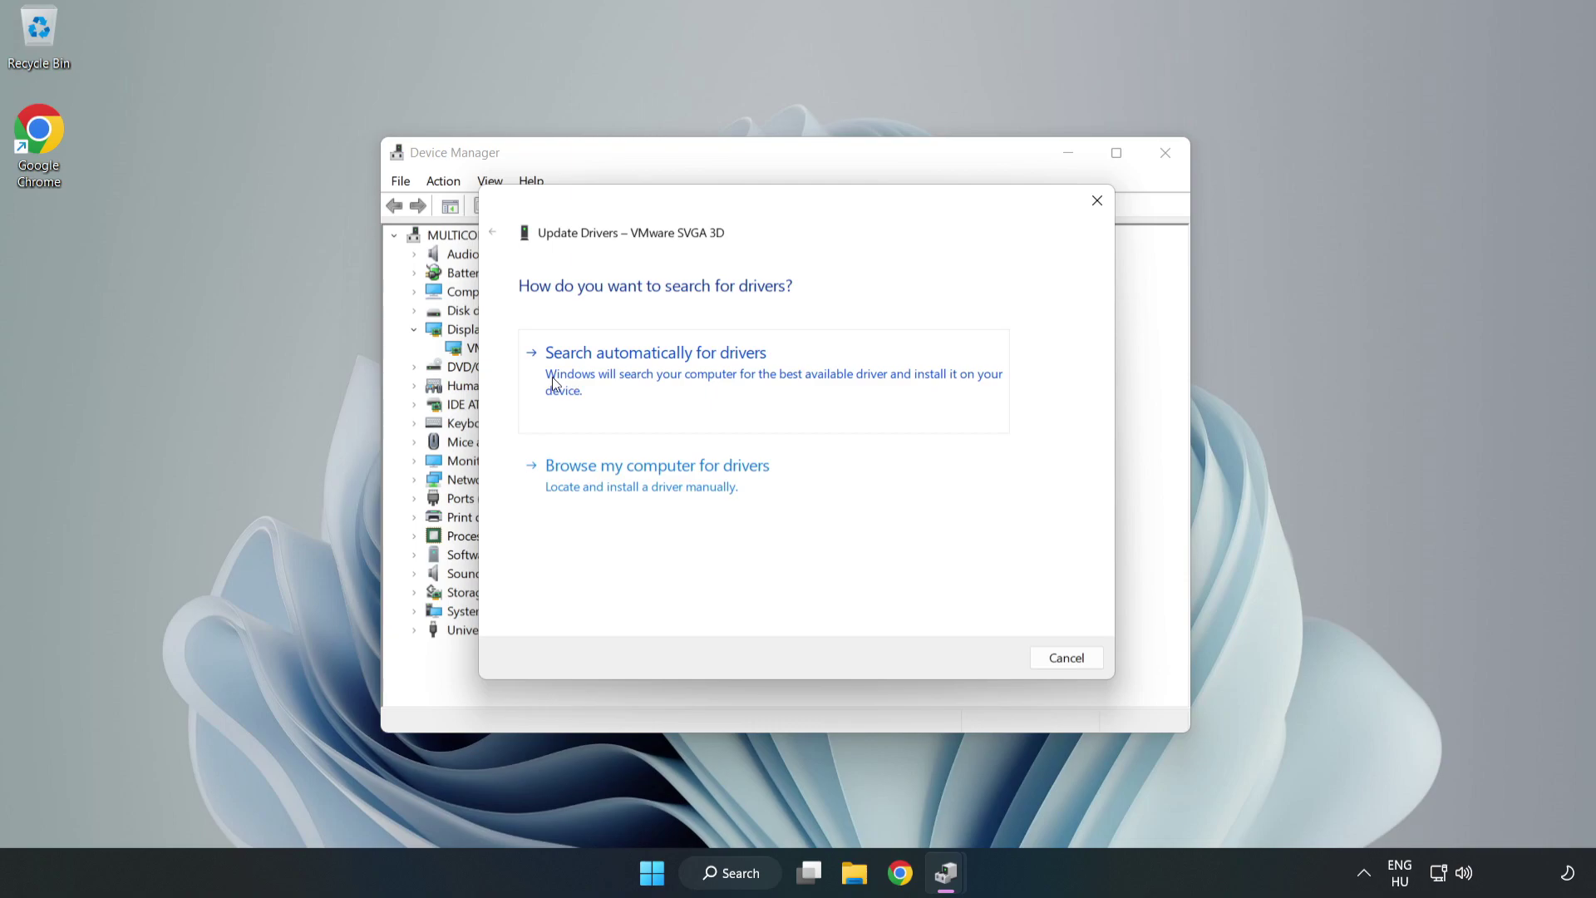
left_click(657, 379)
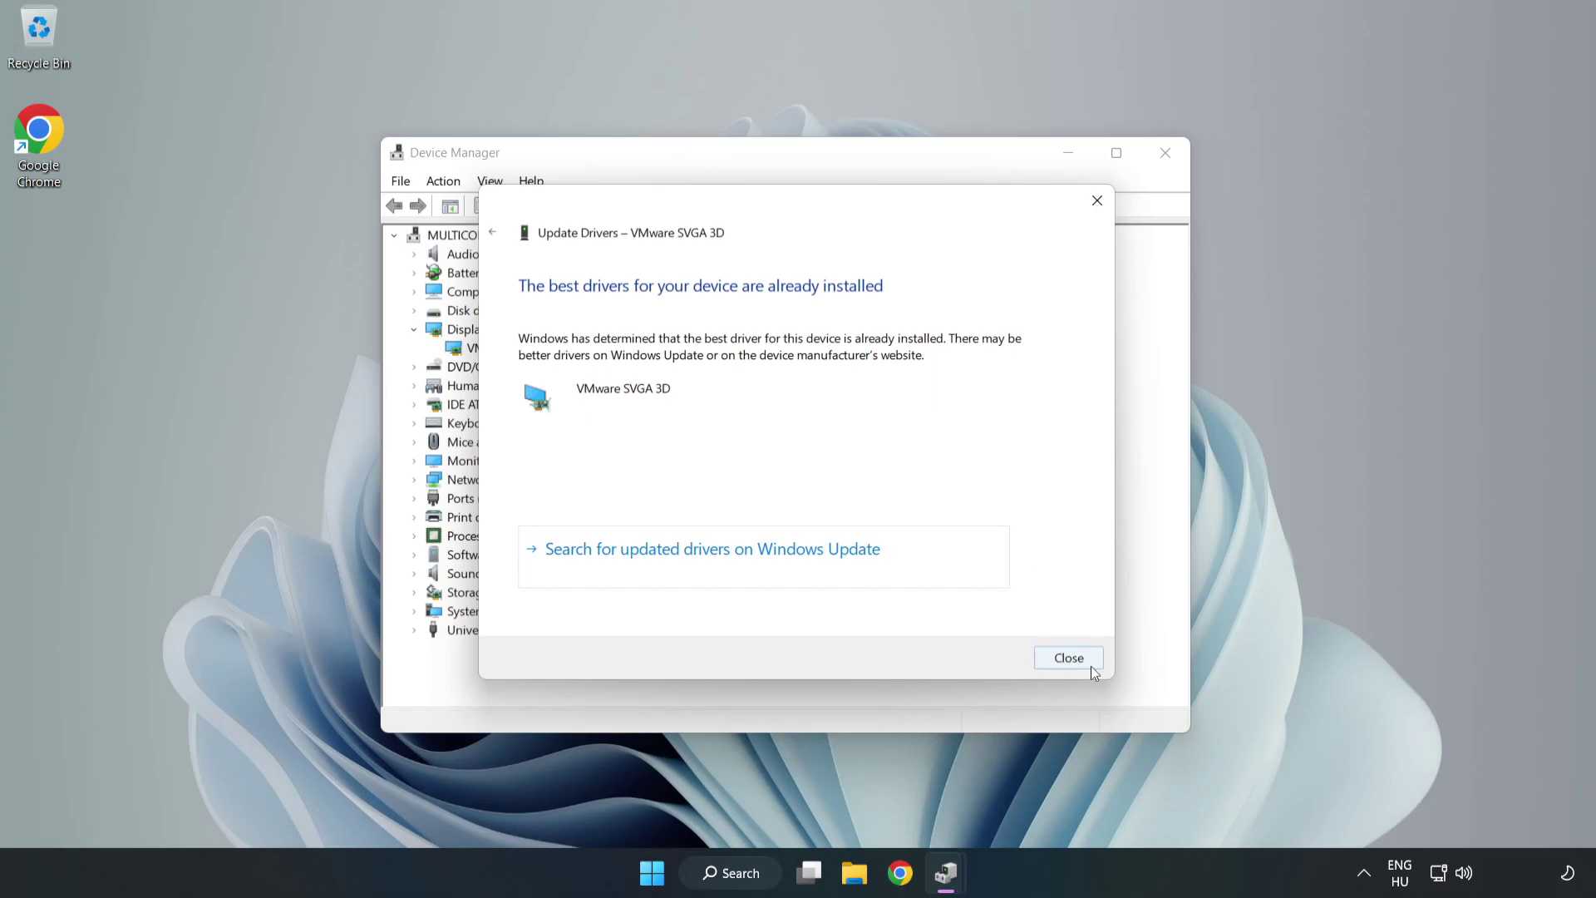
left_click(1068, 659)
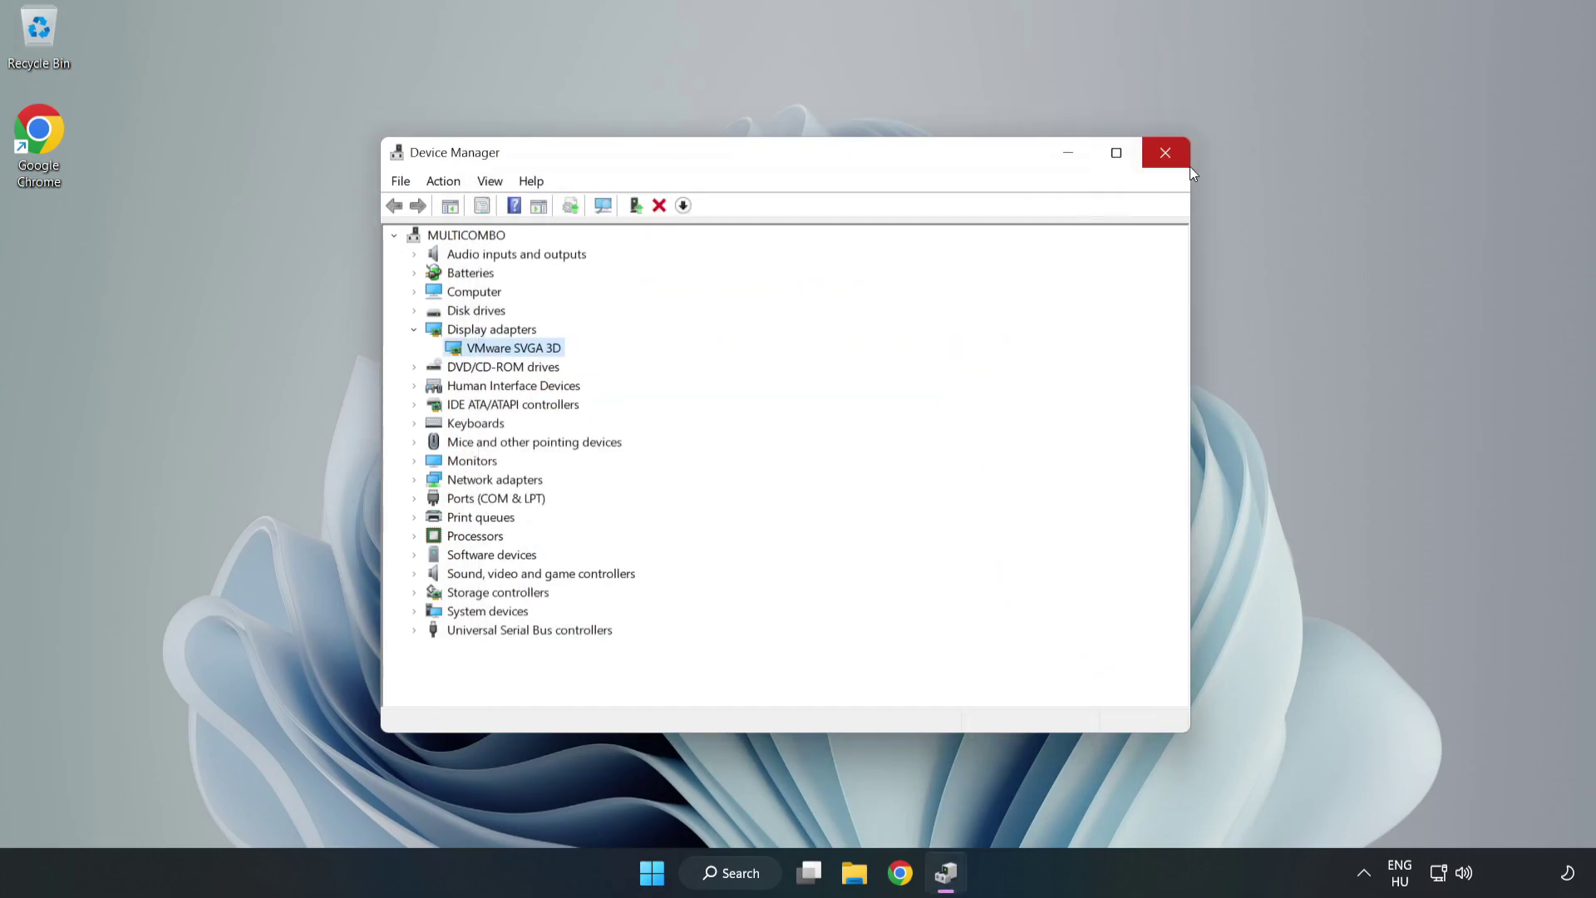
left_click(1167, 154)
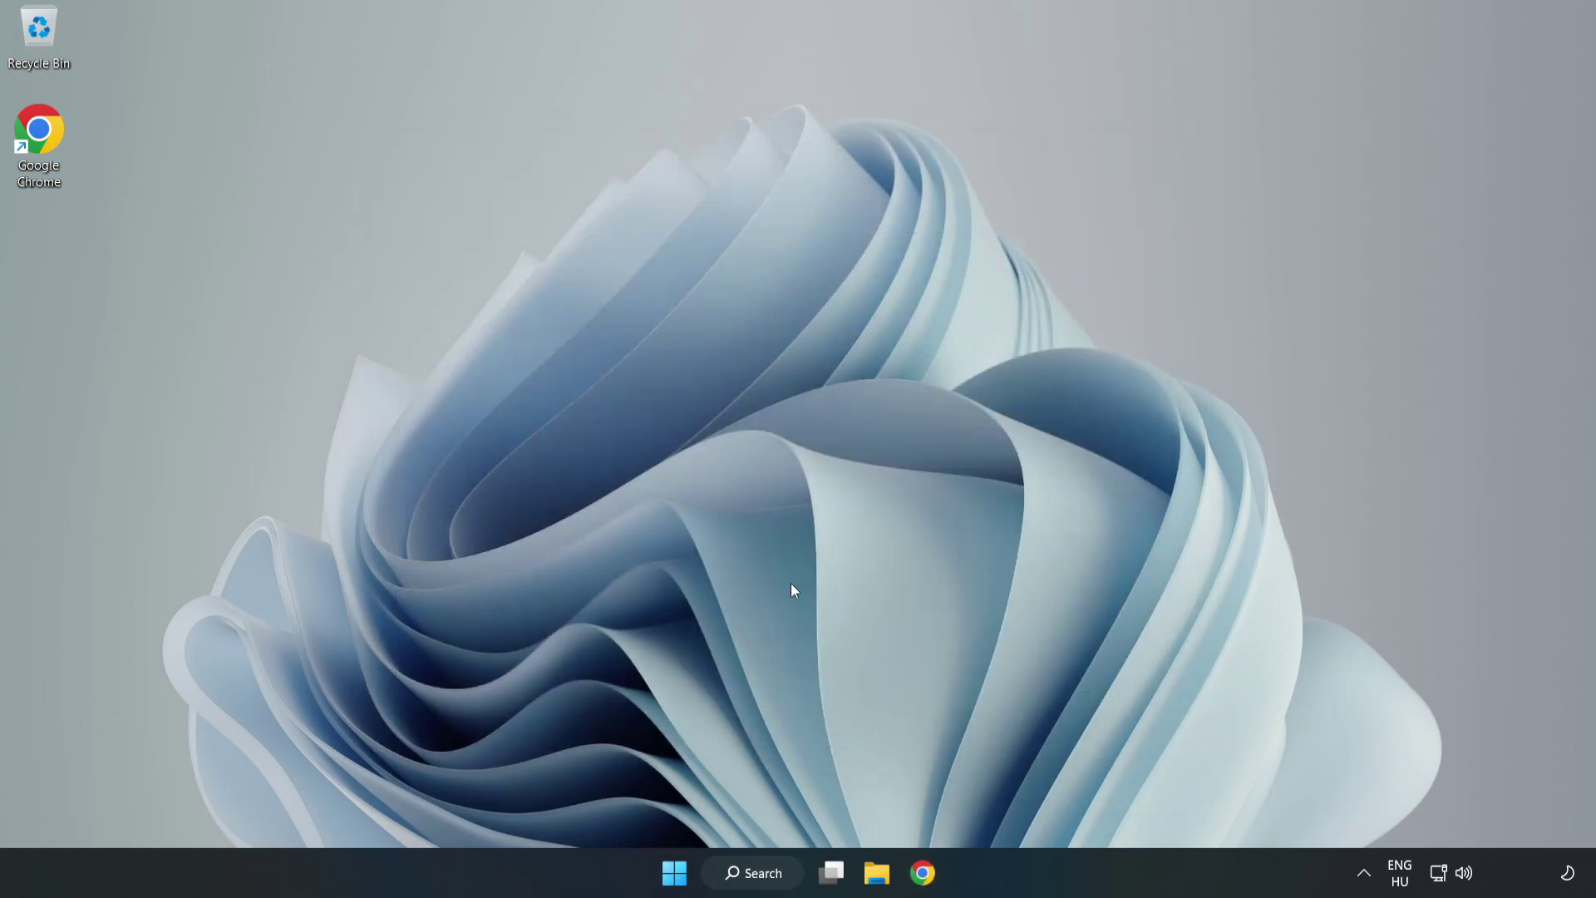
Stop a controller button from opening Xbox Game Bar in Gaming settings, then close Settings
left_click(774, 877)
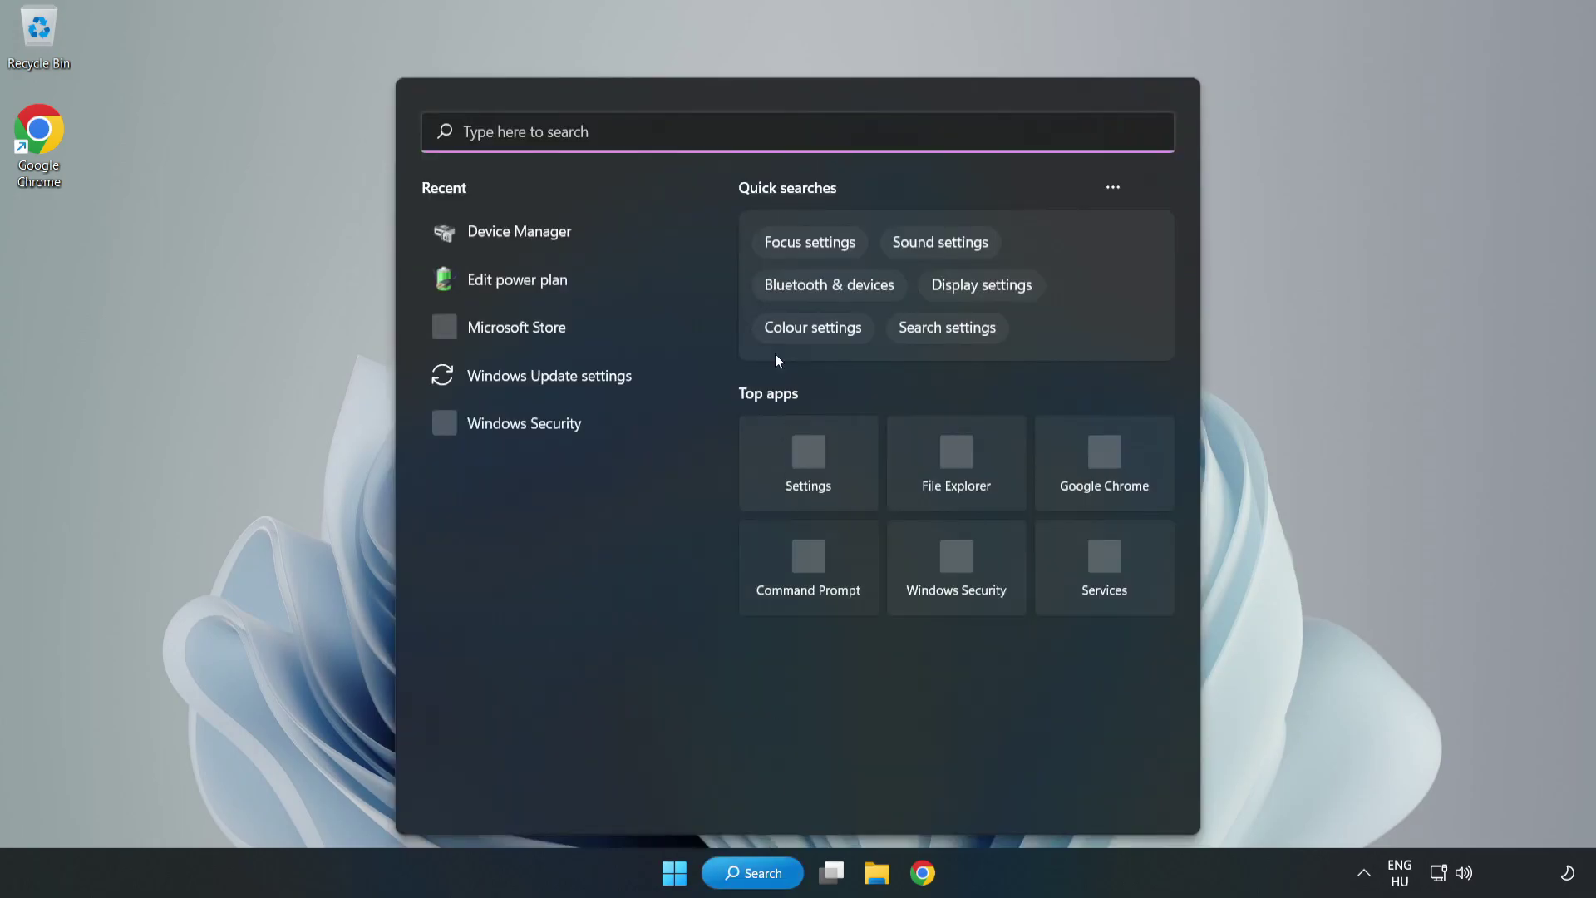
type("game mode")
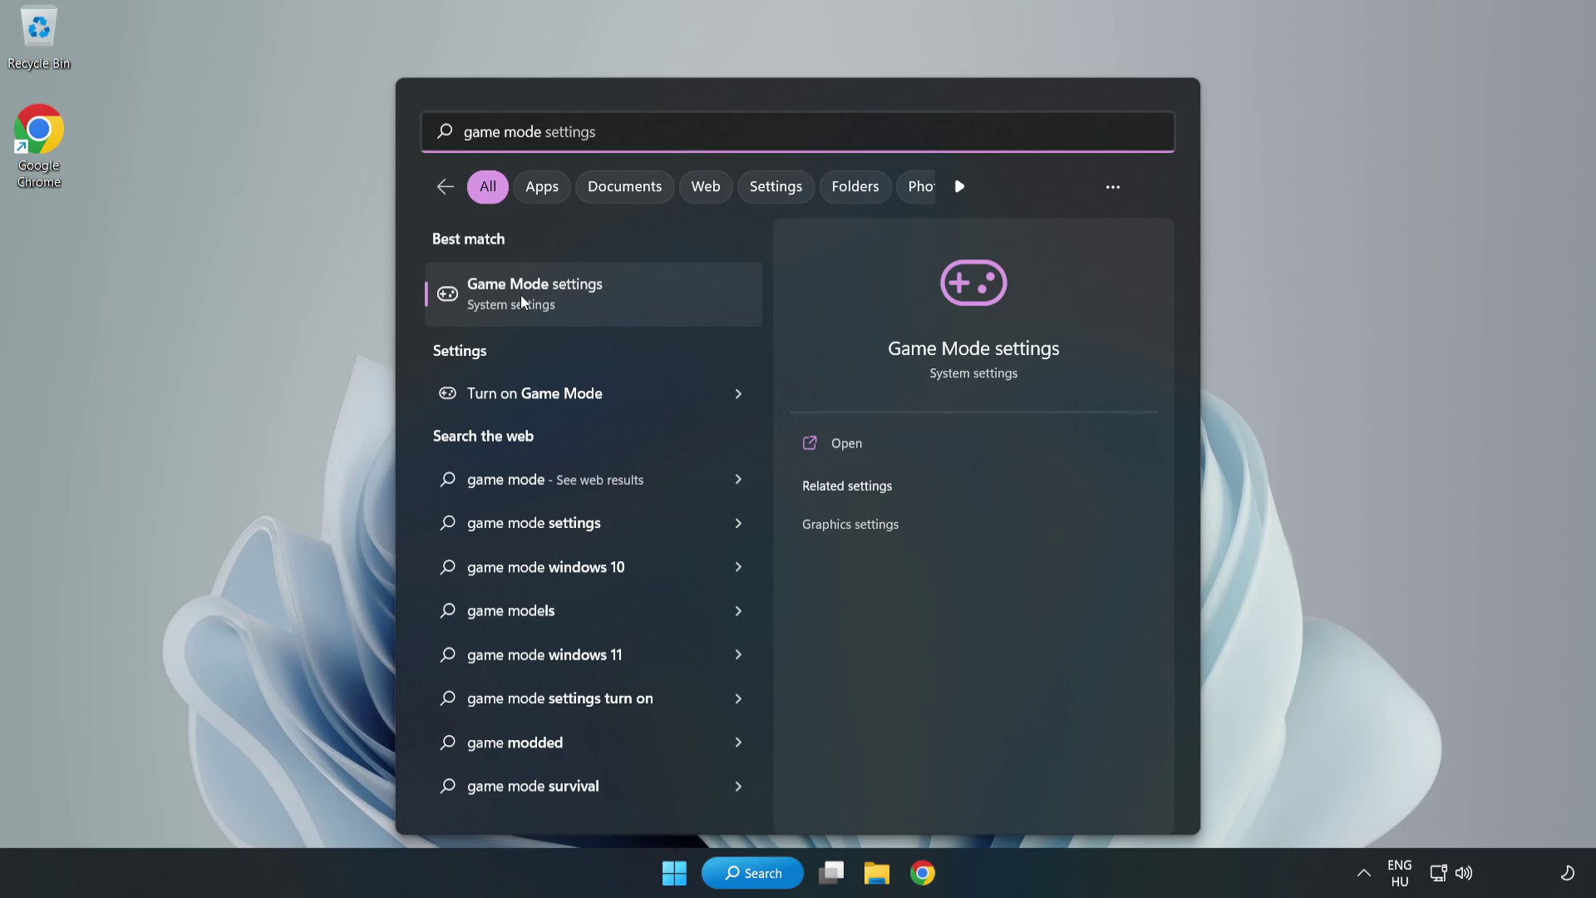
left_click(570, 298)
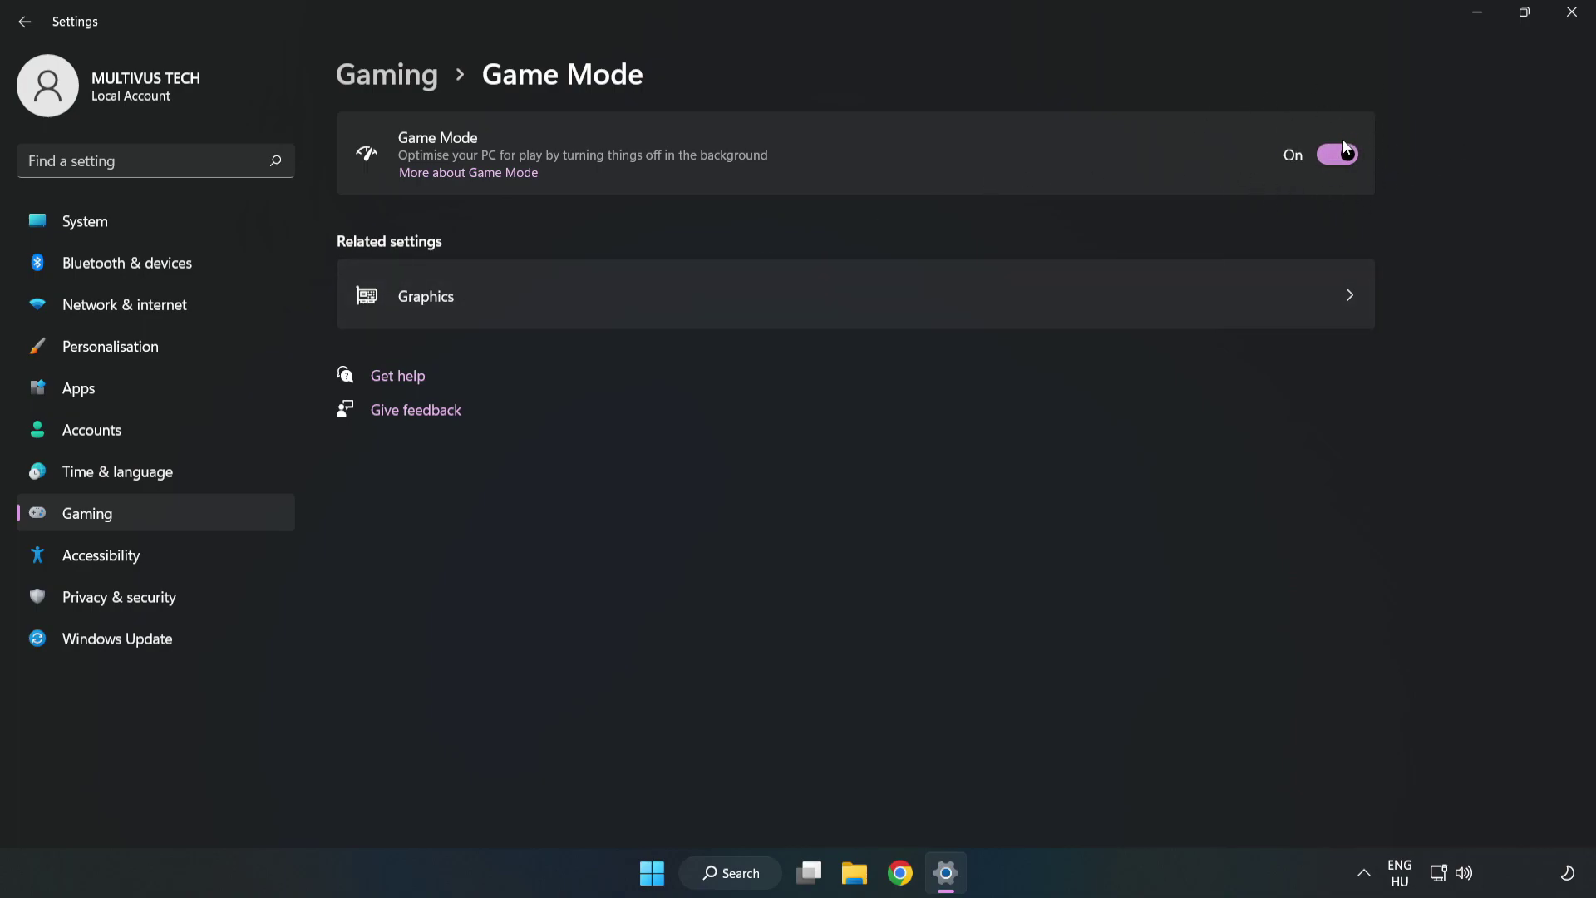
left_click(405, 84)
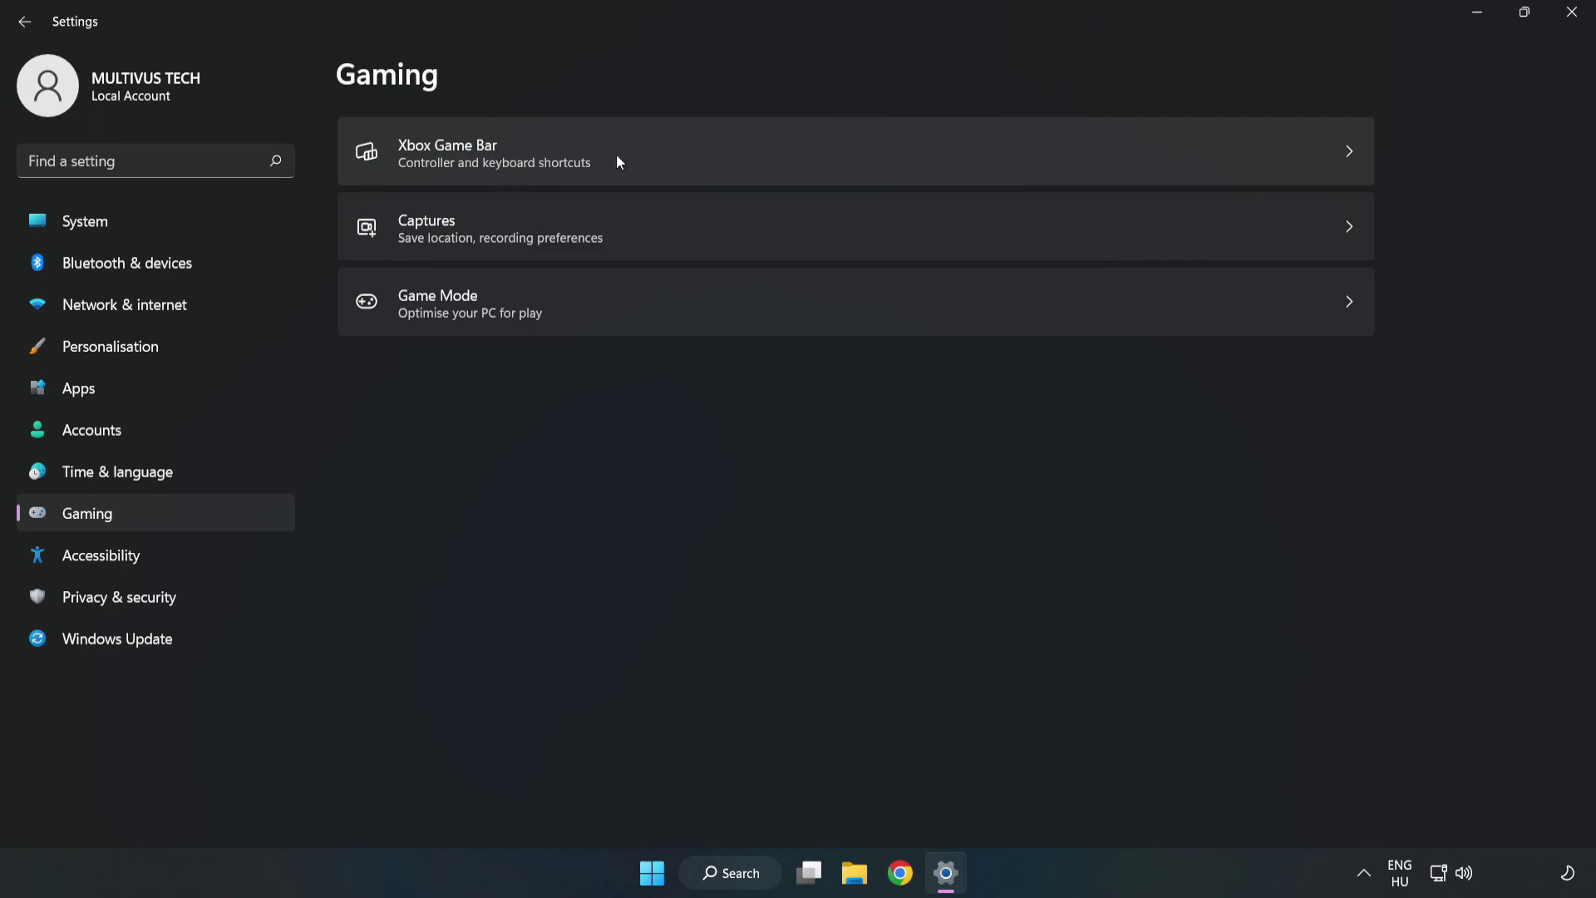
left_click(678, 149)
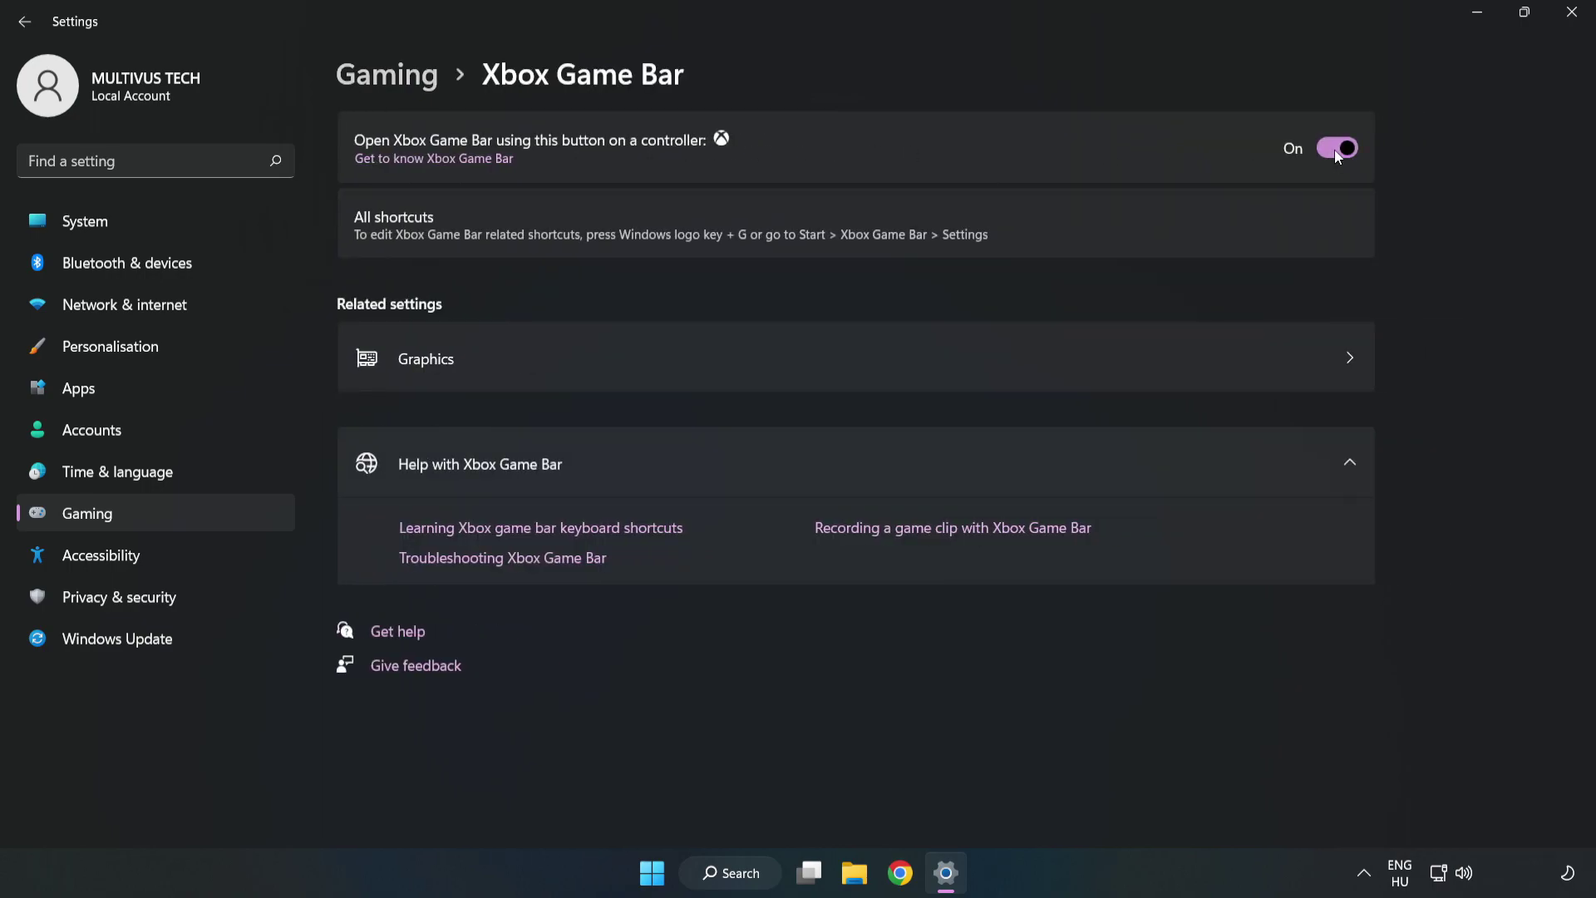
left_click(1338, 152)
left_click(1574, 22)
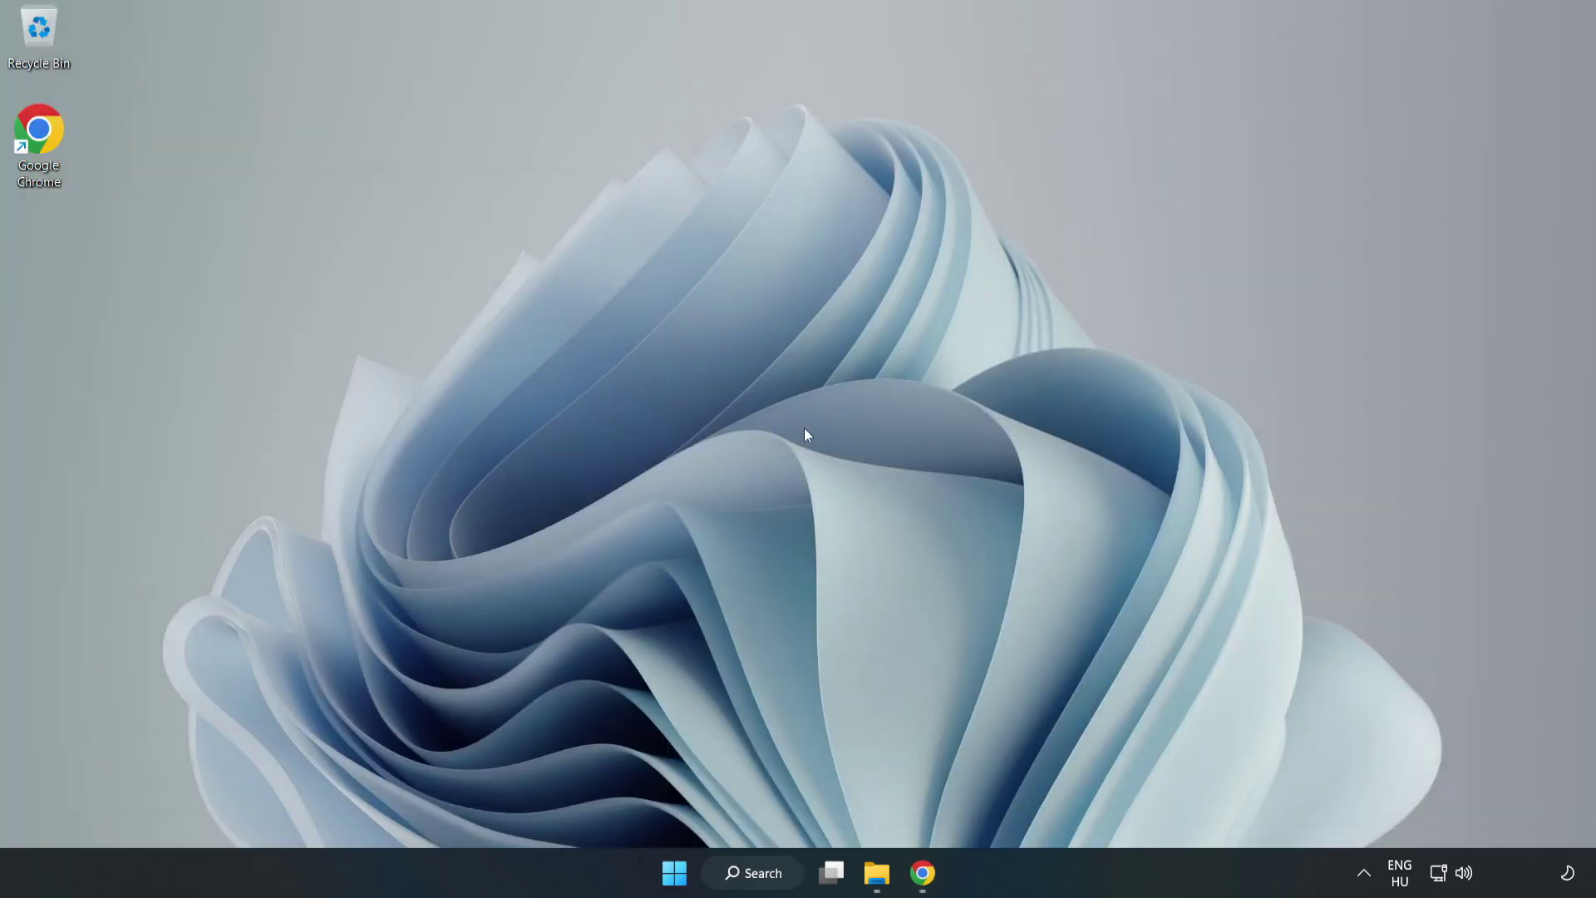
Open Task Manager from the Start quick menu and end the Google Chrome (8) process
right_click(680, 881)
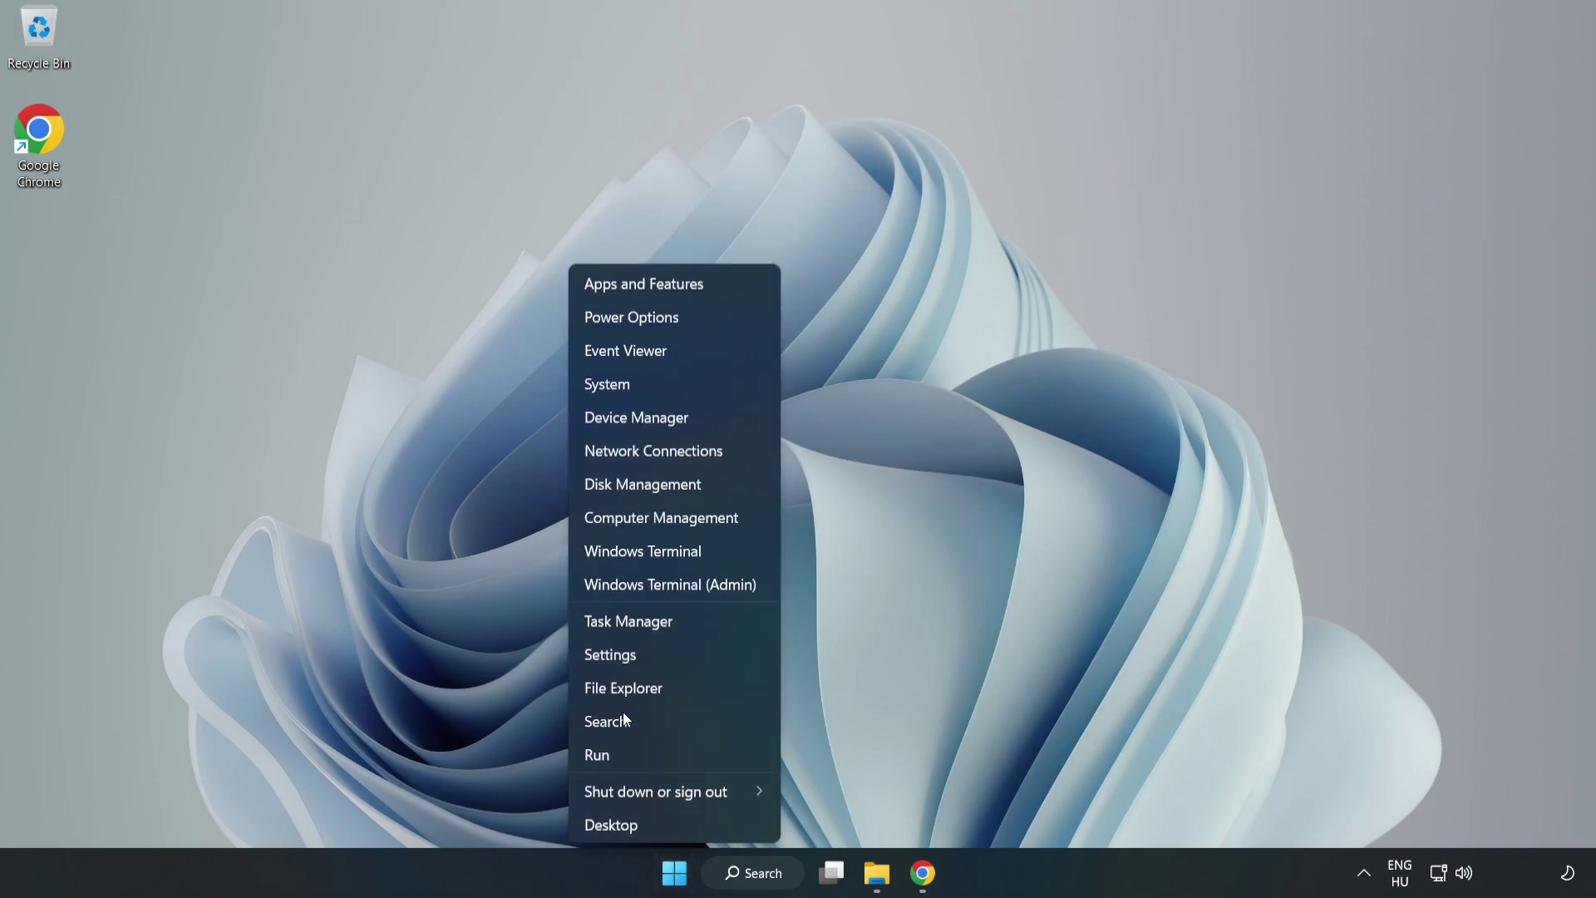
left_click(698, 623)
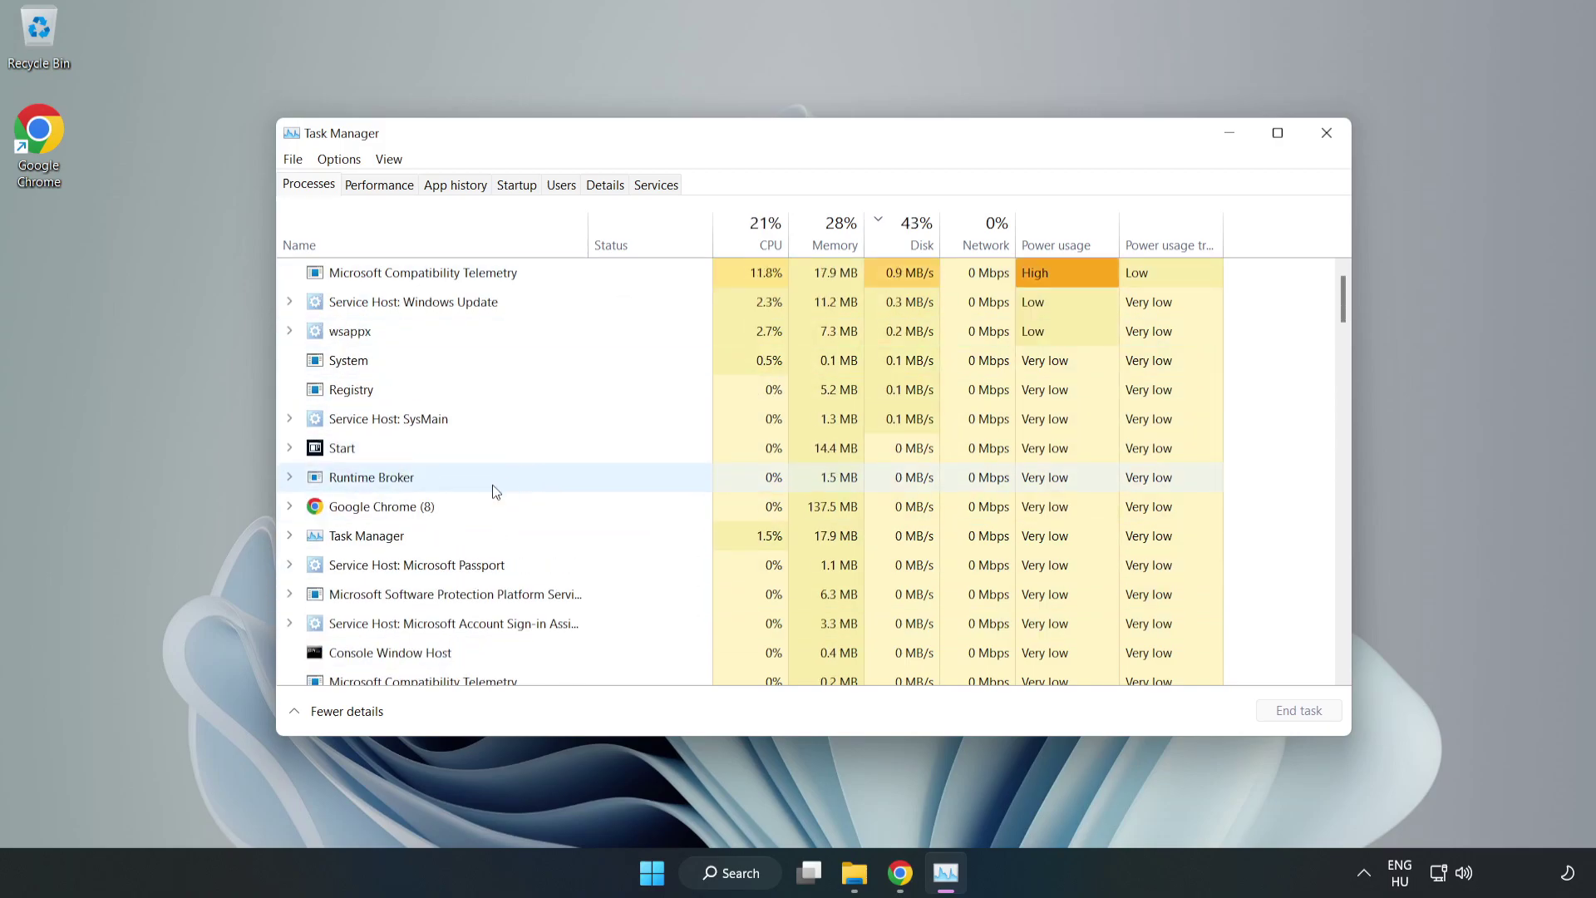
left_click(430, 508)
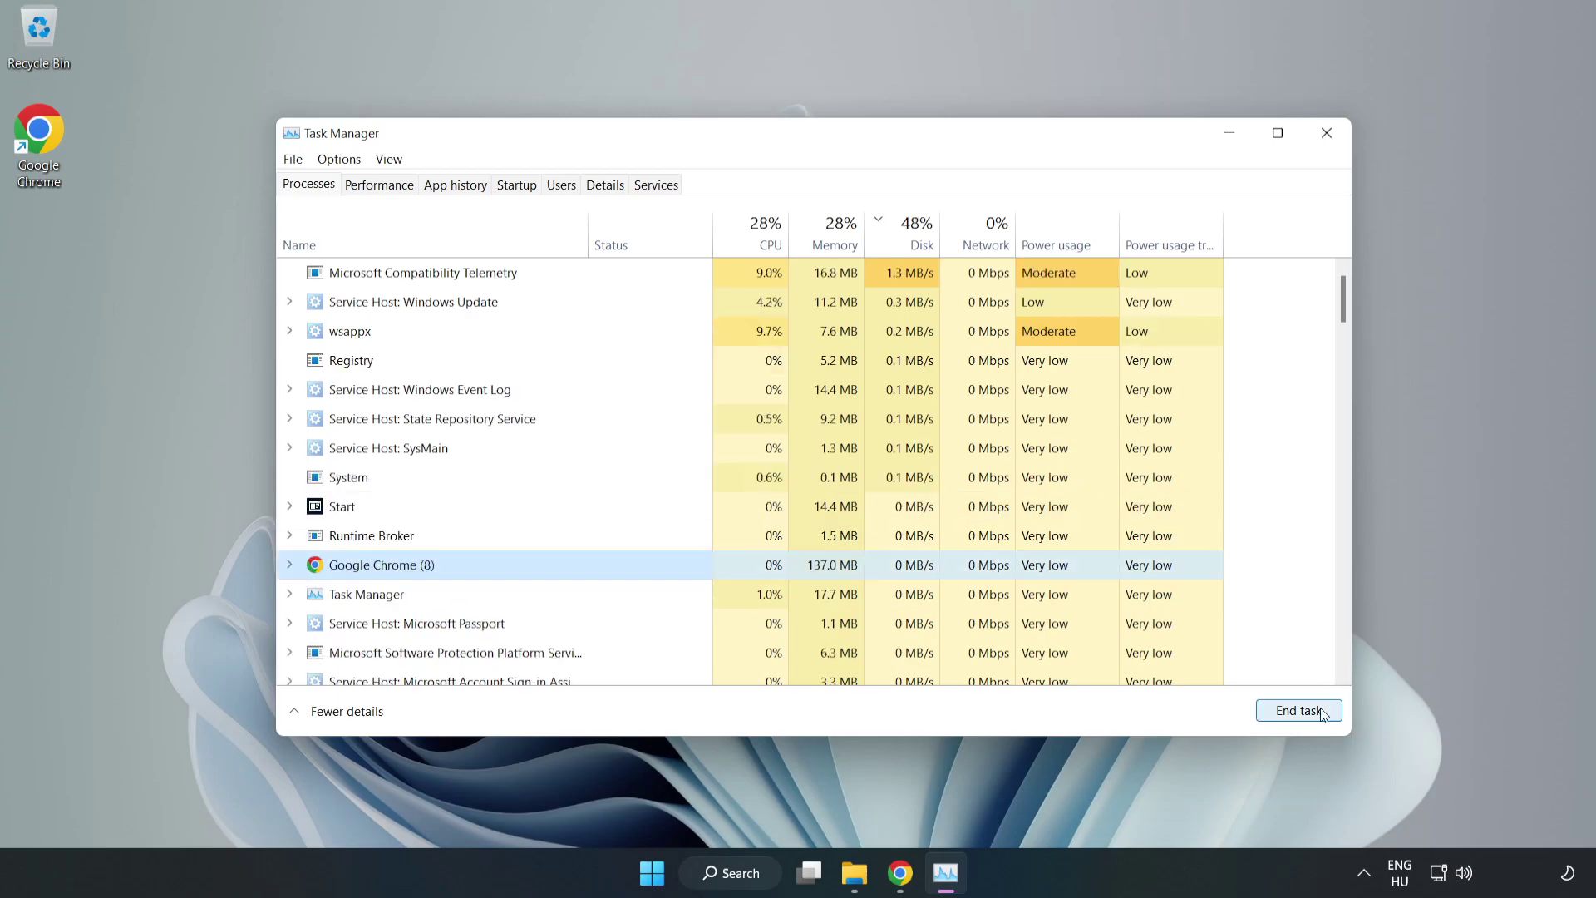
left_click(1291, 716)
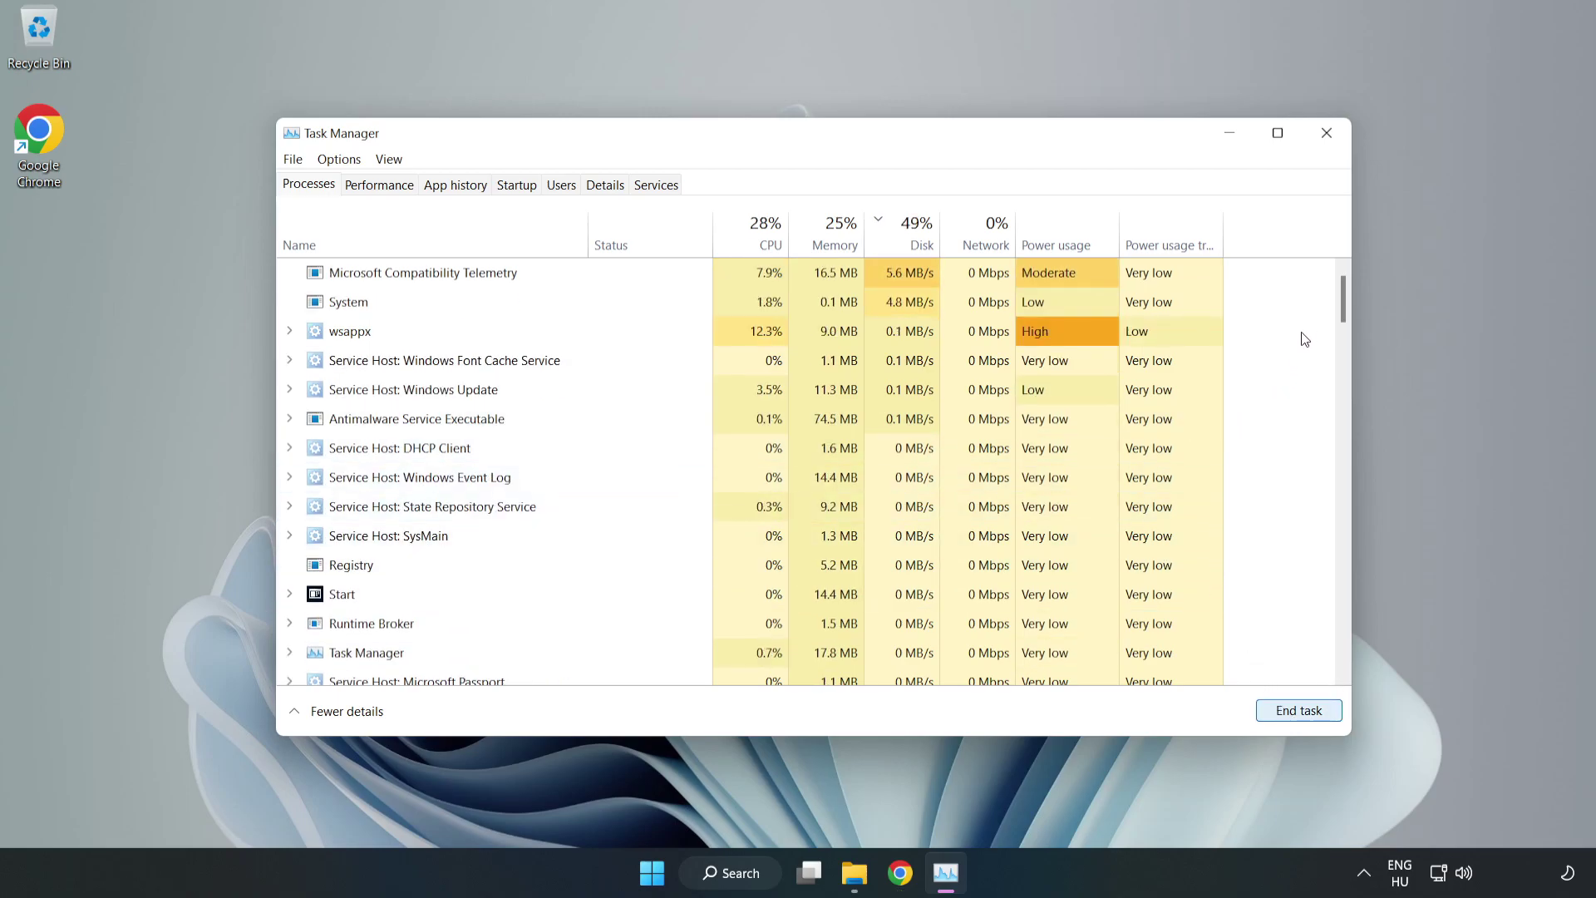
left_click_drag(1349, 303, 1352, 354)
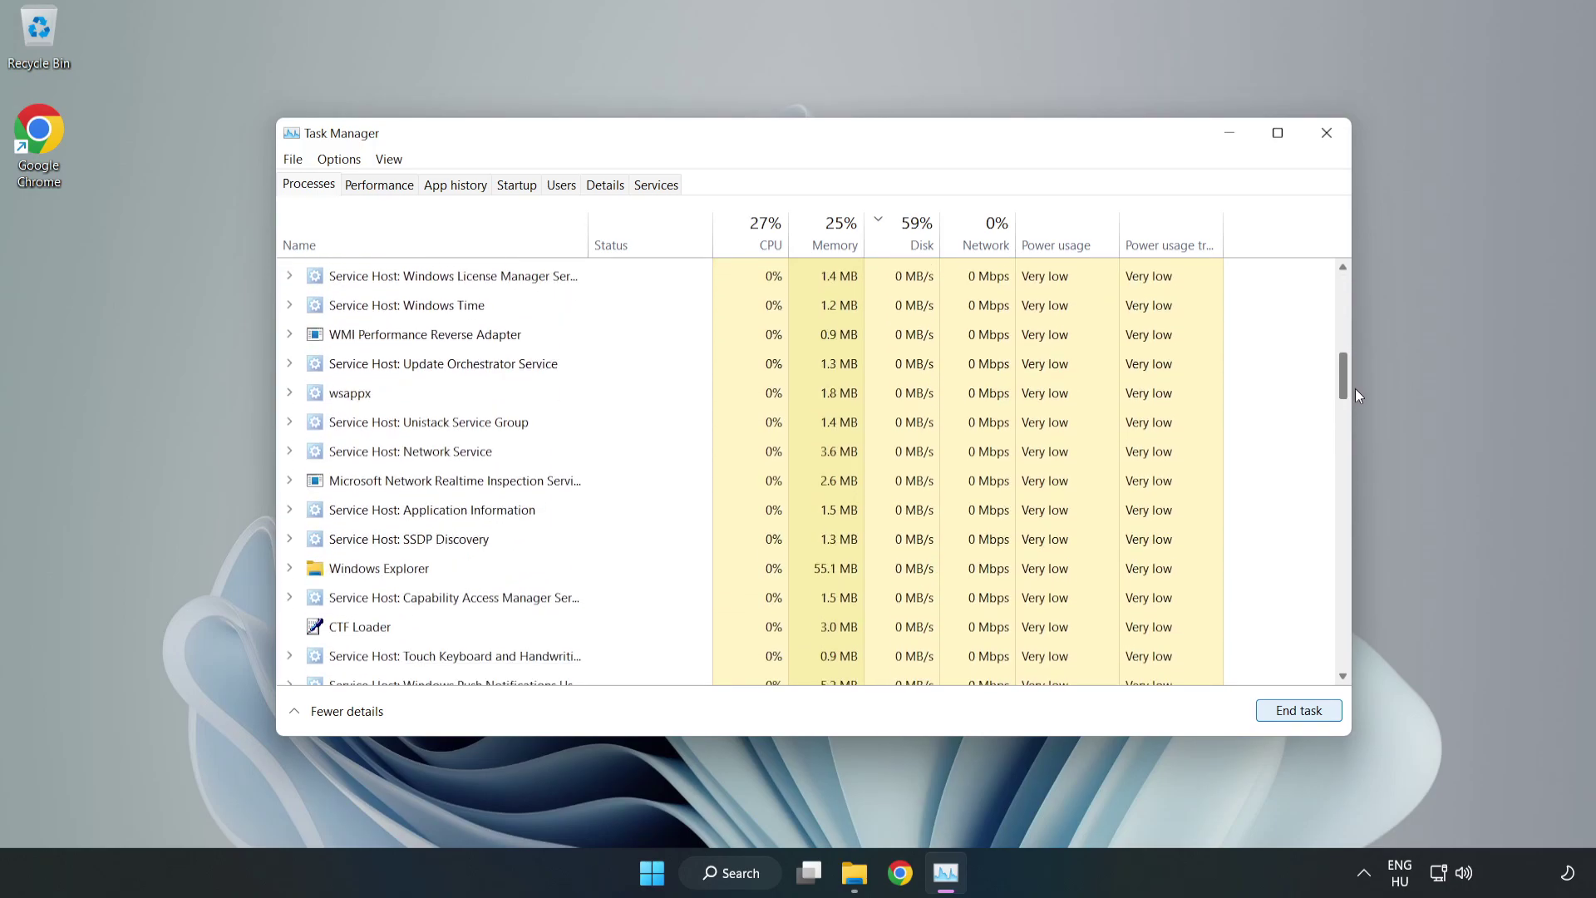
mouse_move(1352, 355)
left_mouse_down()
mouse_move(1349, 455)
mouse_move(1319, 313)
left_mouse_up()
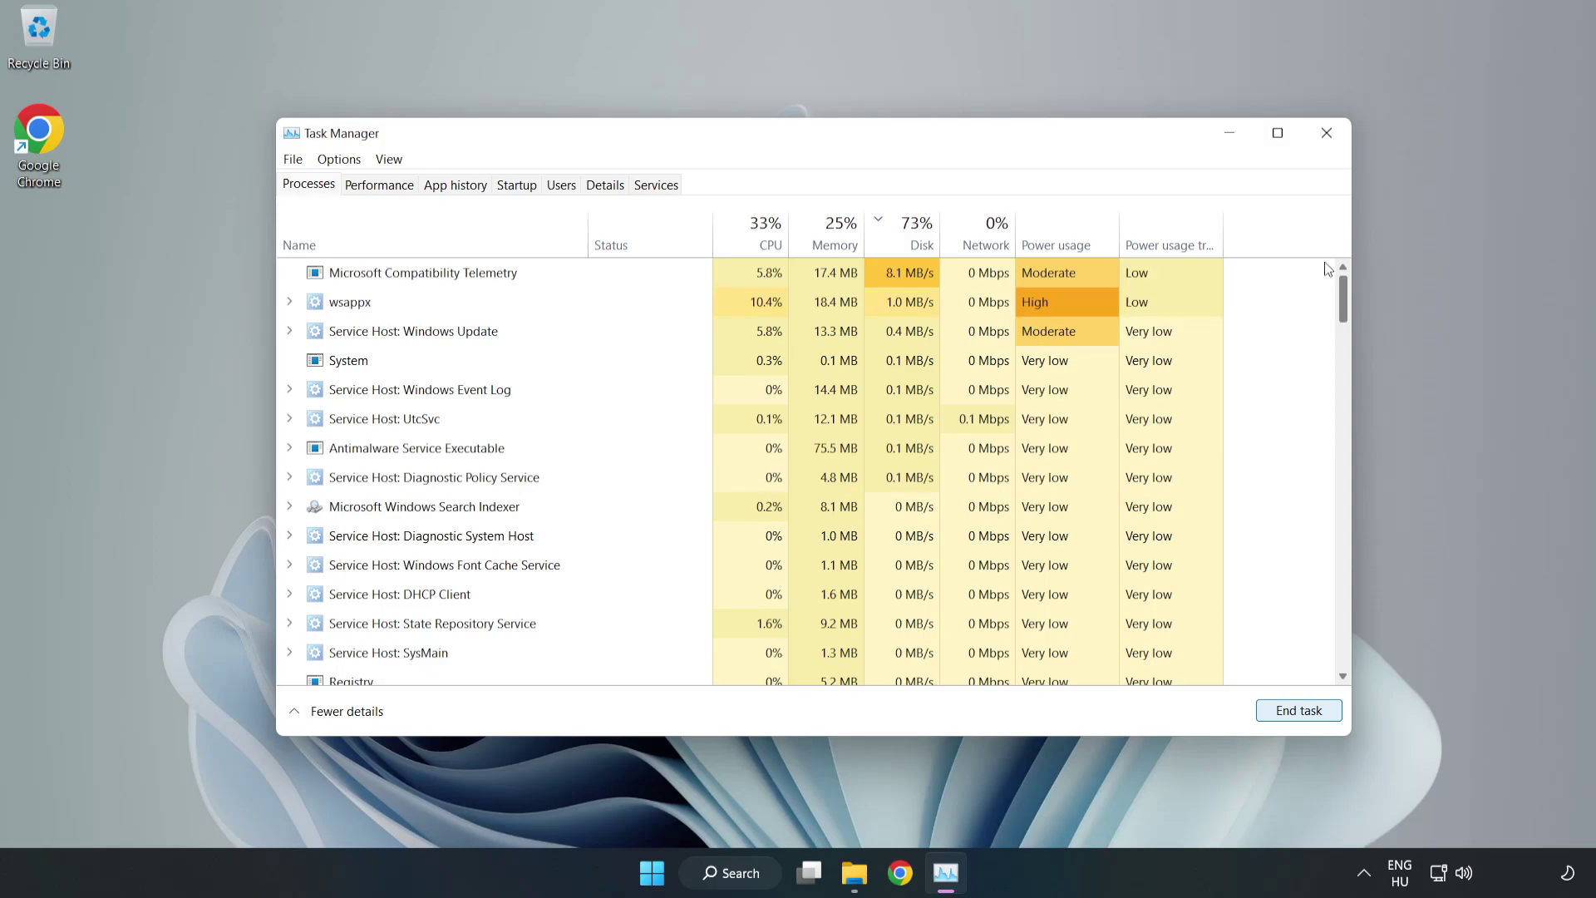
Disable Cortana, Phone Link, Terminal and Xbox App Services in the Startup apps list
left_click(524, 191)
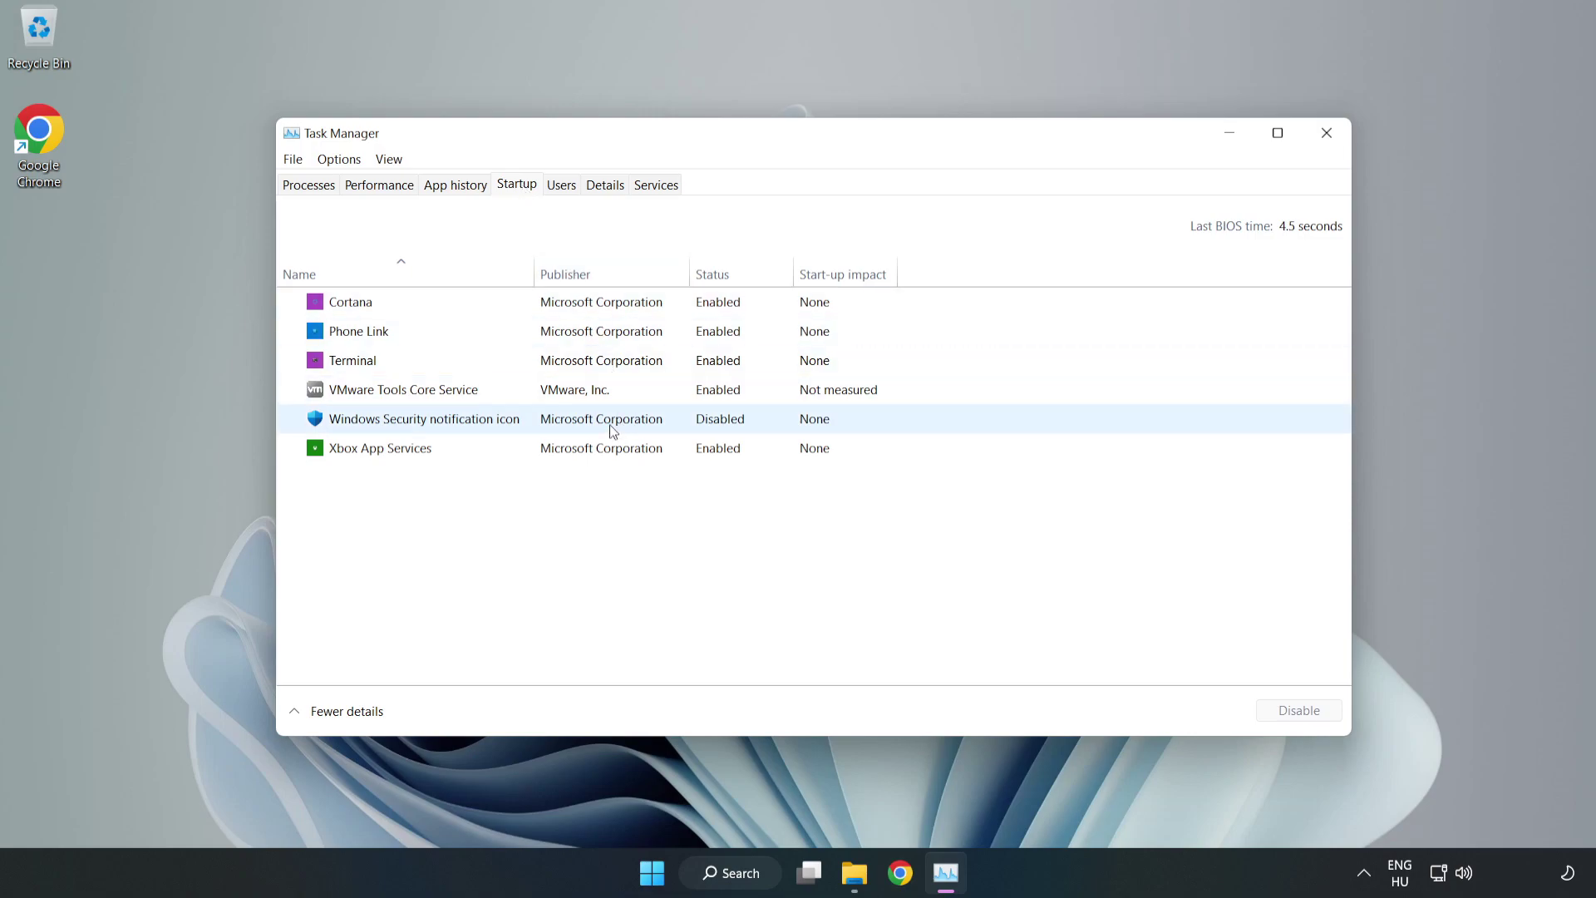
left_click(601, 302)
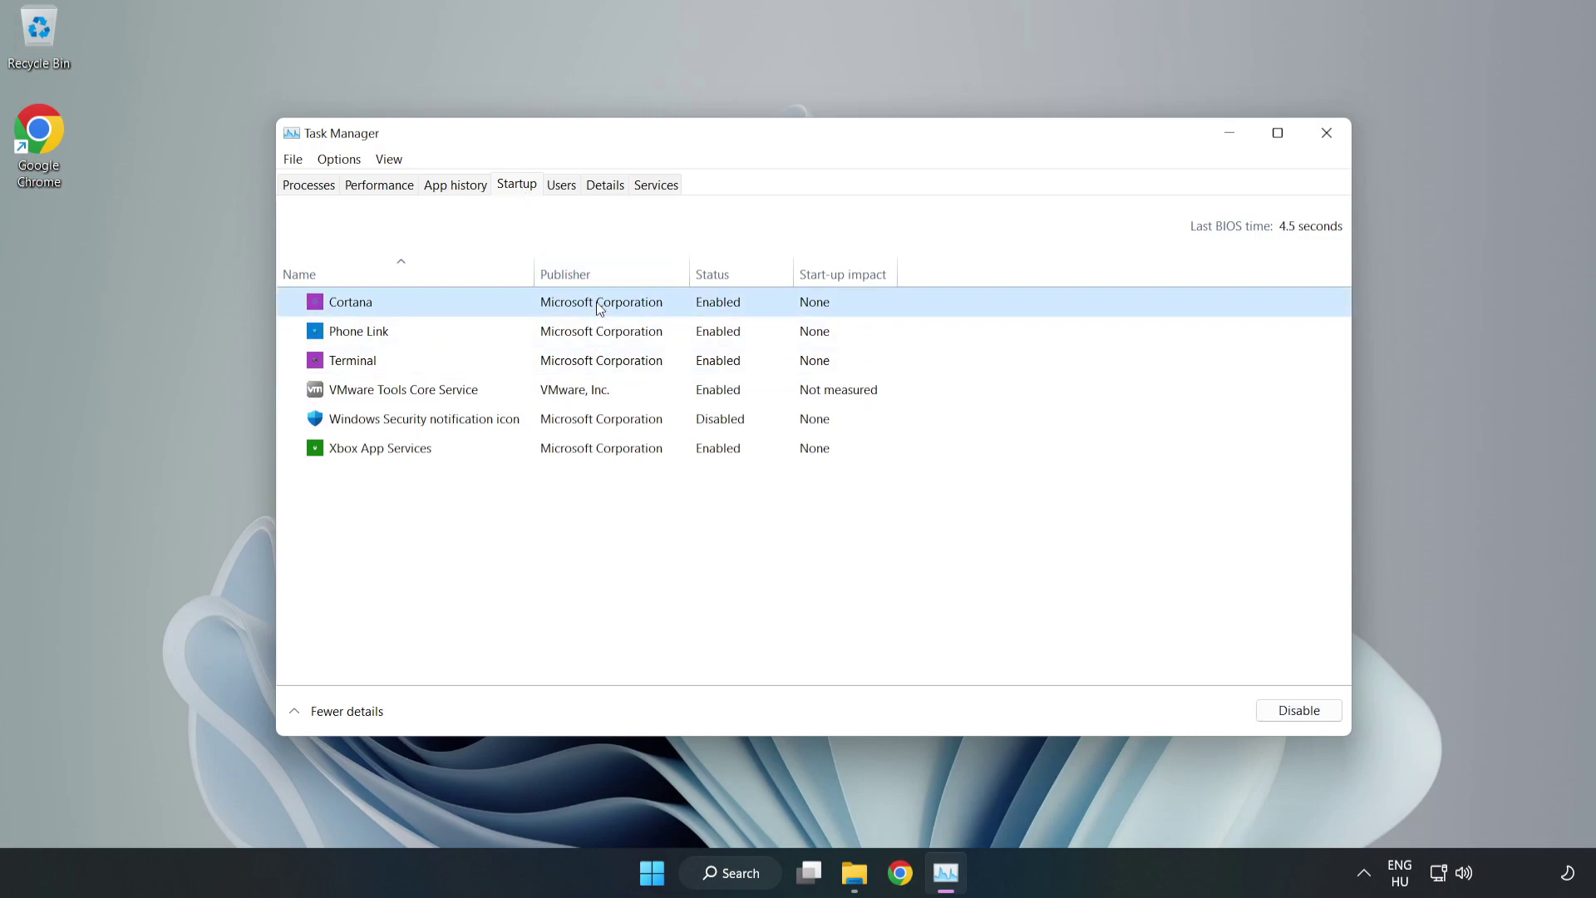
left_click(1284, 721)
left_click(727, 333)
left_click(1291, 714)
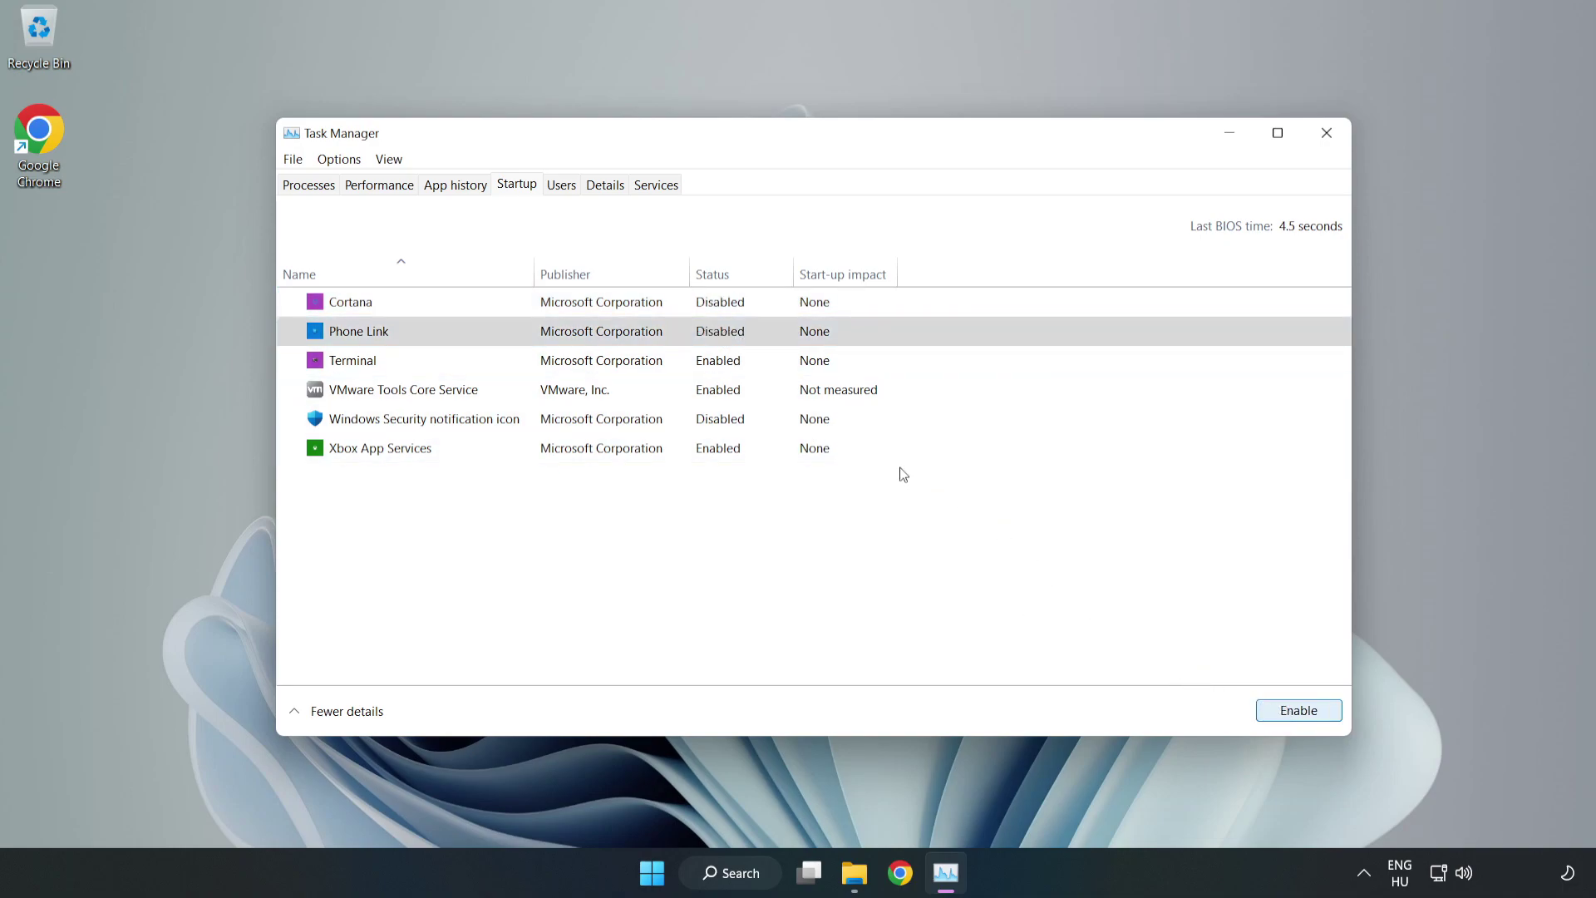
left_click(734, 363)
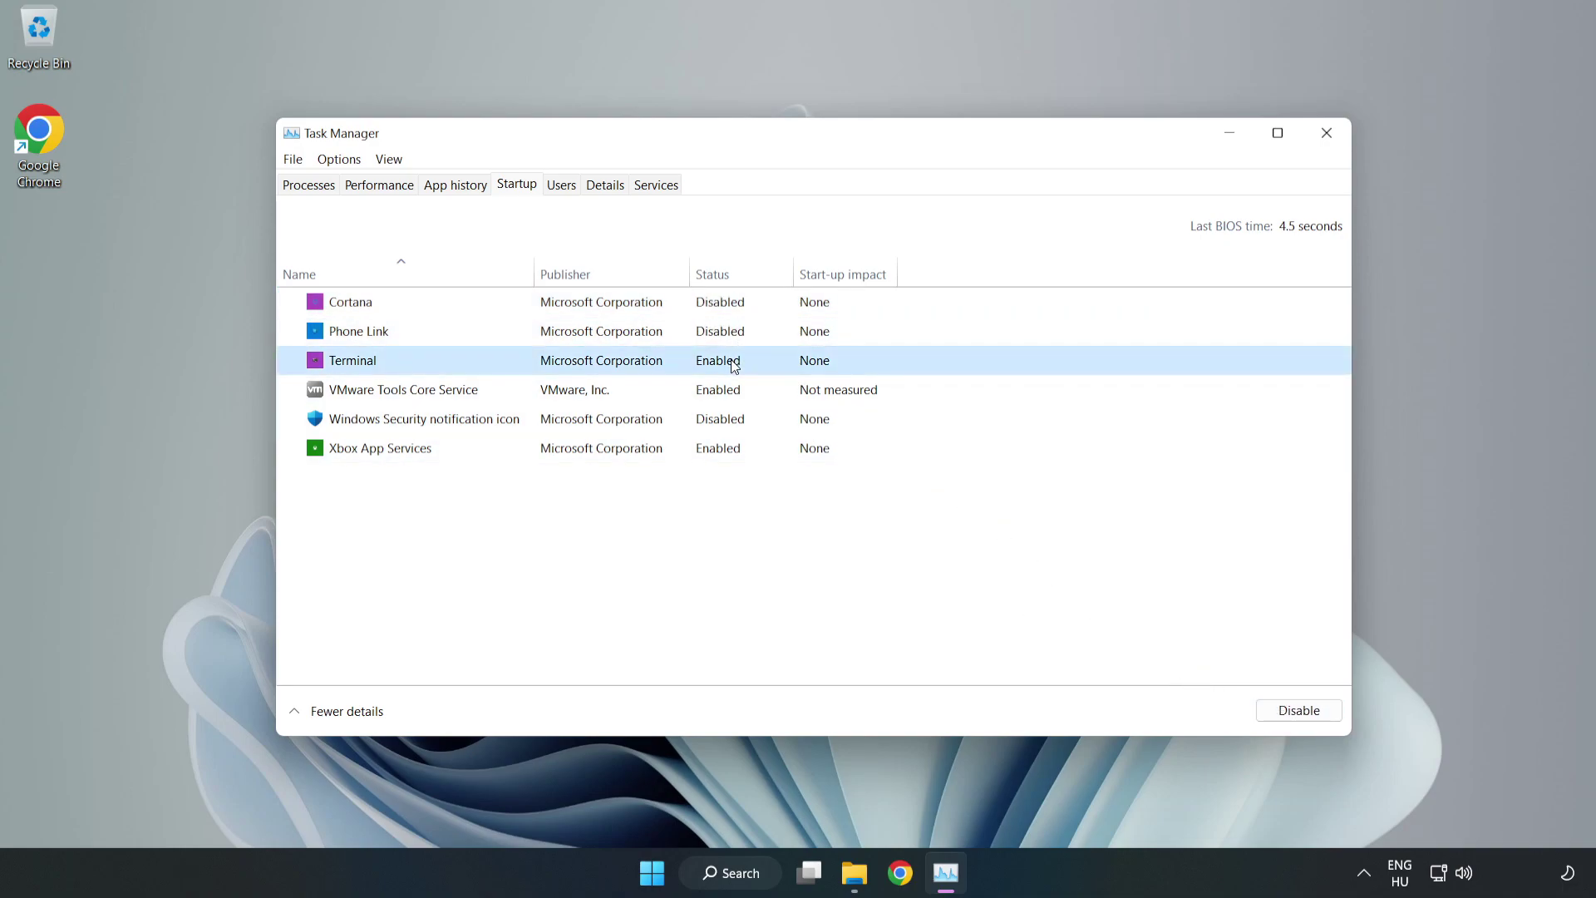
left_click(1303, 715)
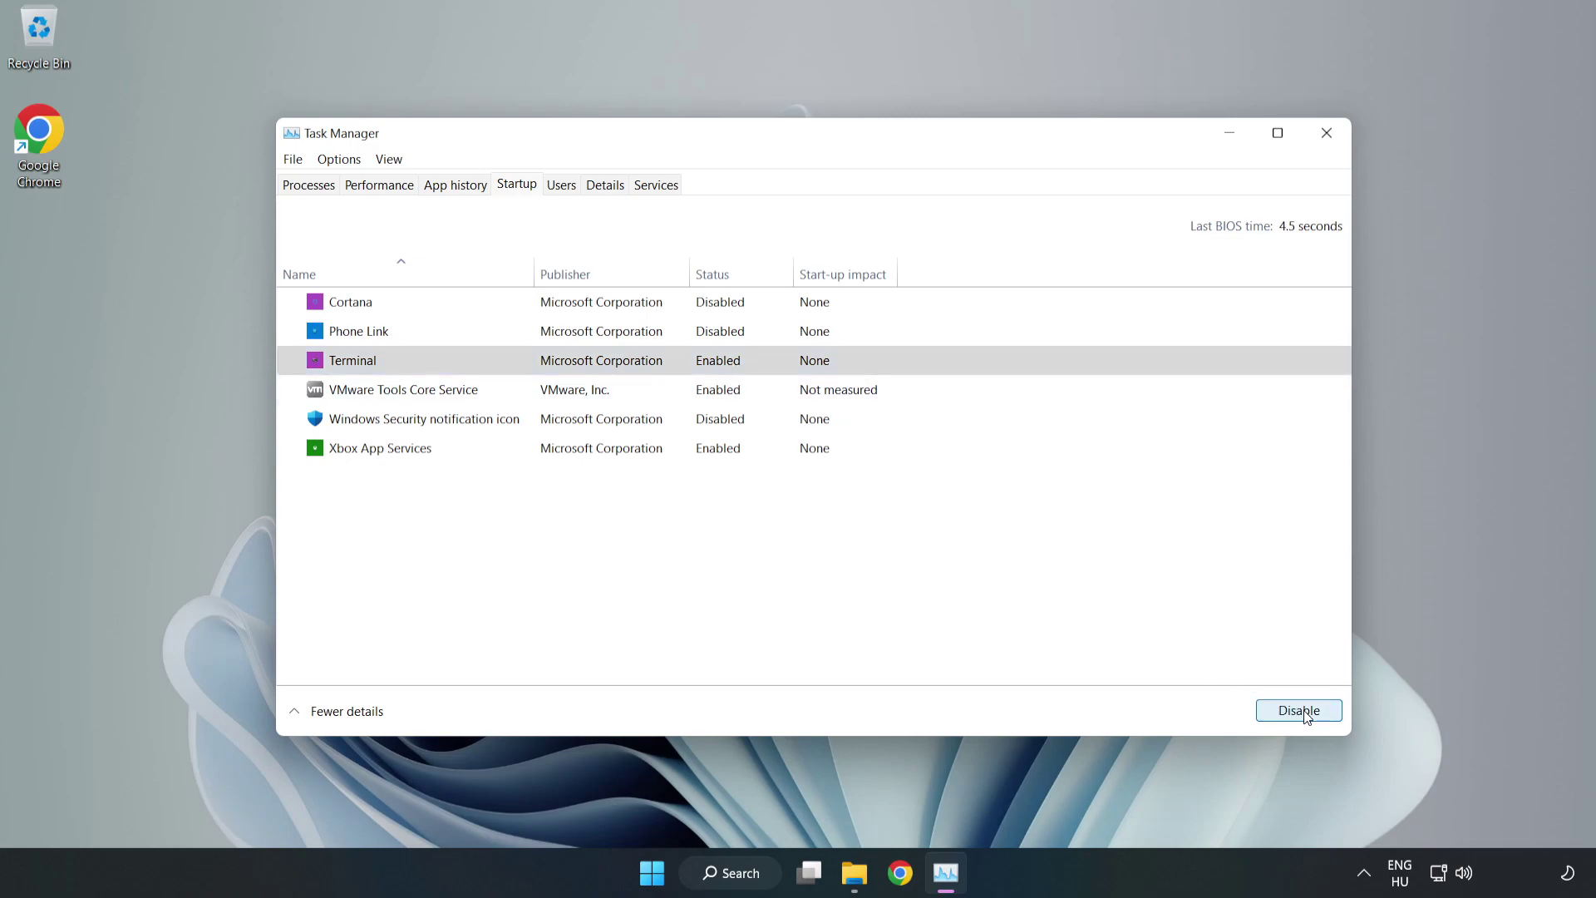
left_click(550, 451)
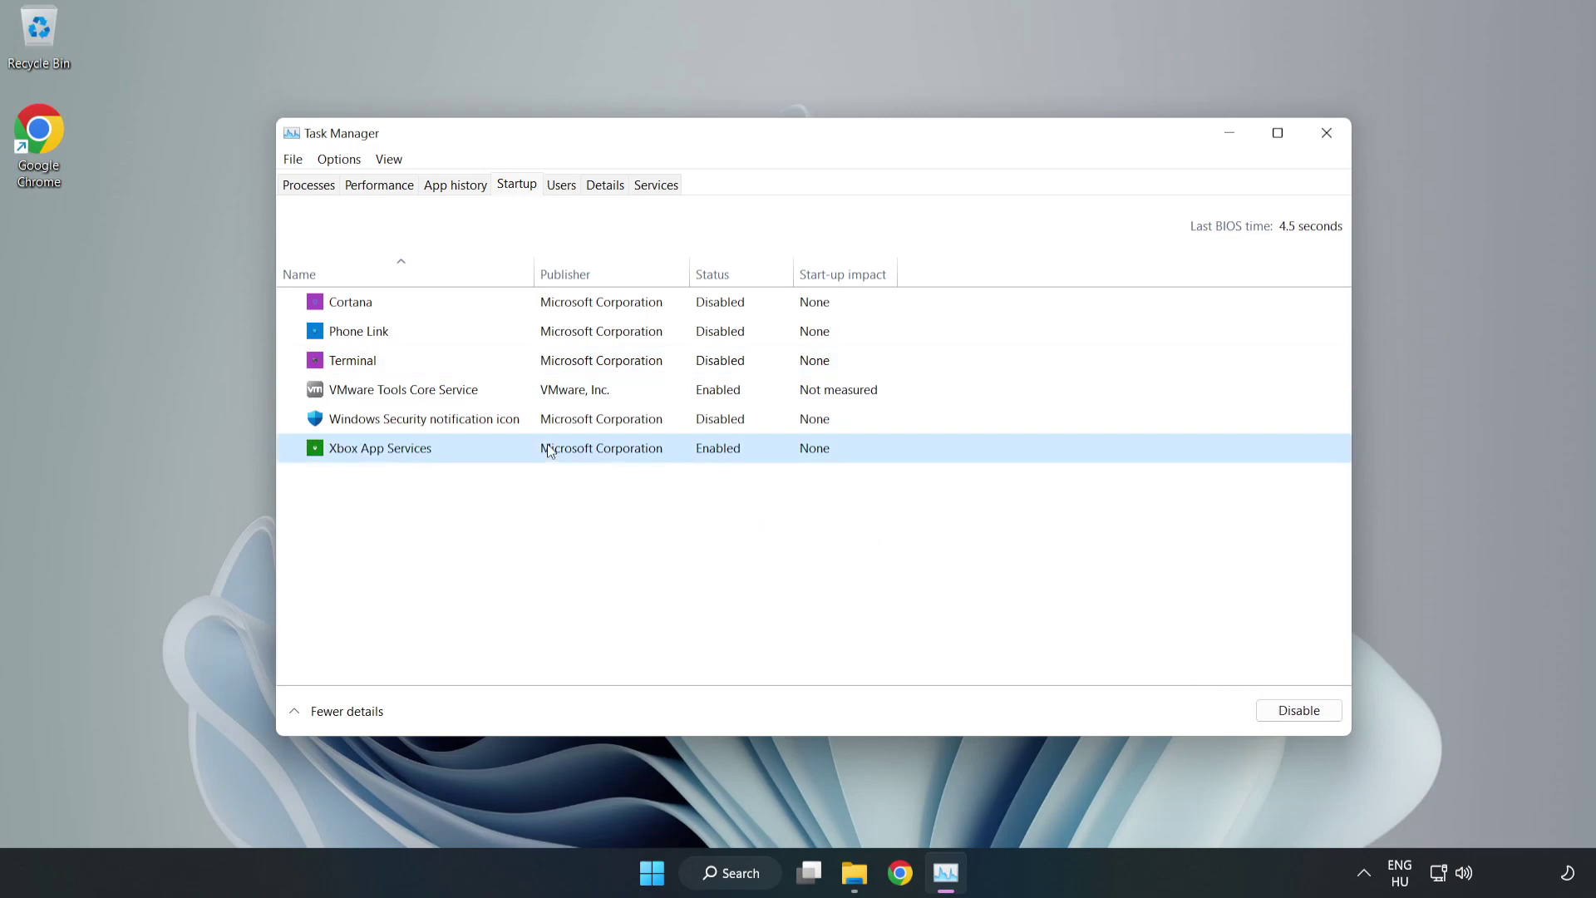
left_click(1267, 717)
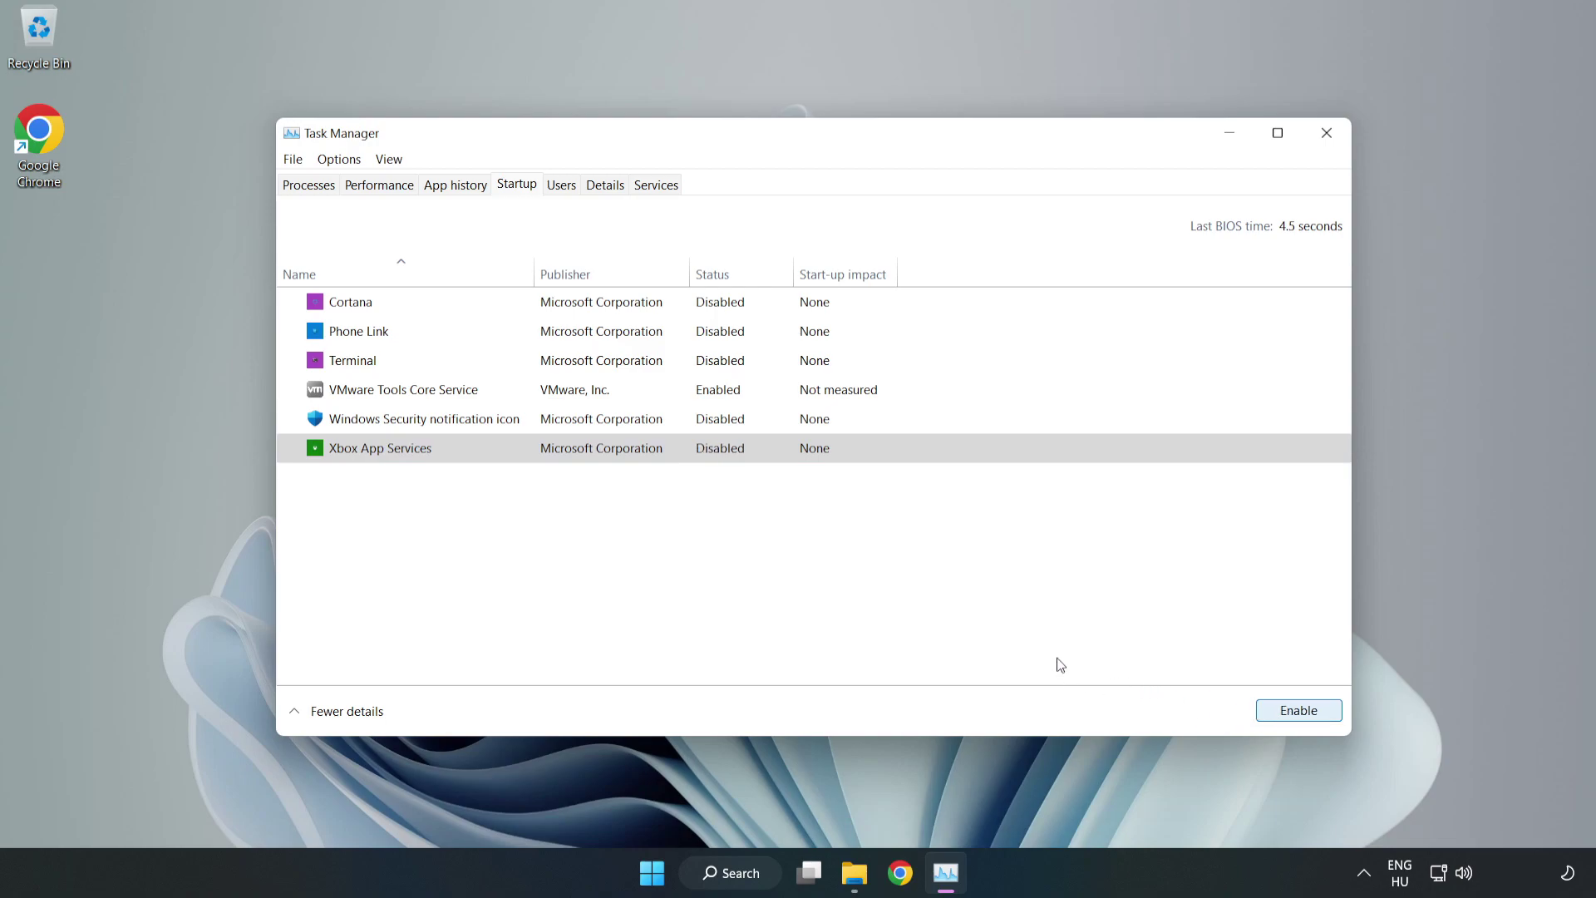
Close Task Manager and run a Windows Update check, confirming the PC is up to date
left_click(1326, 134)
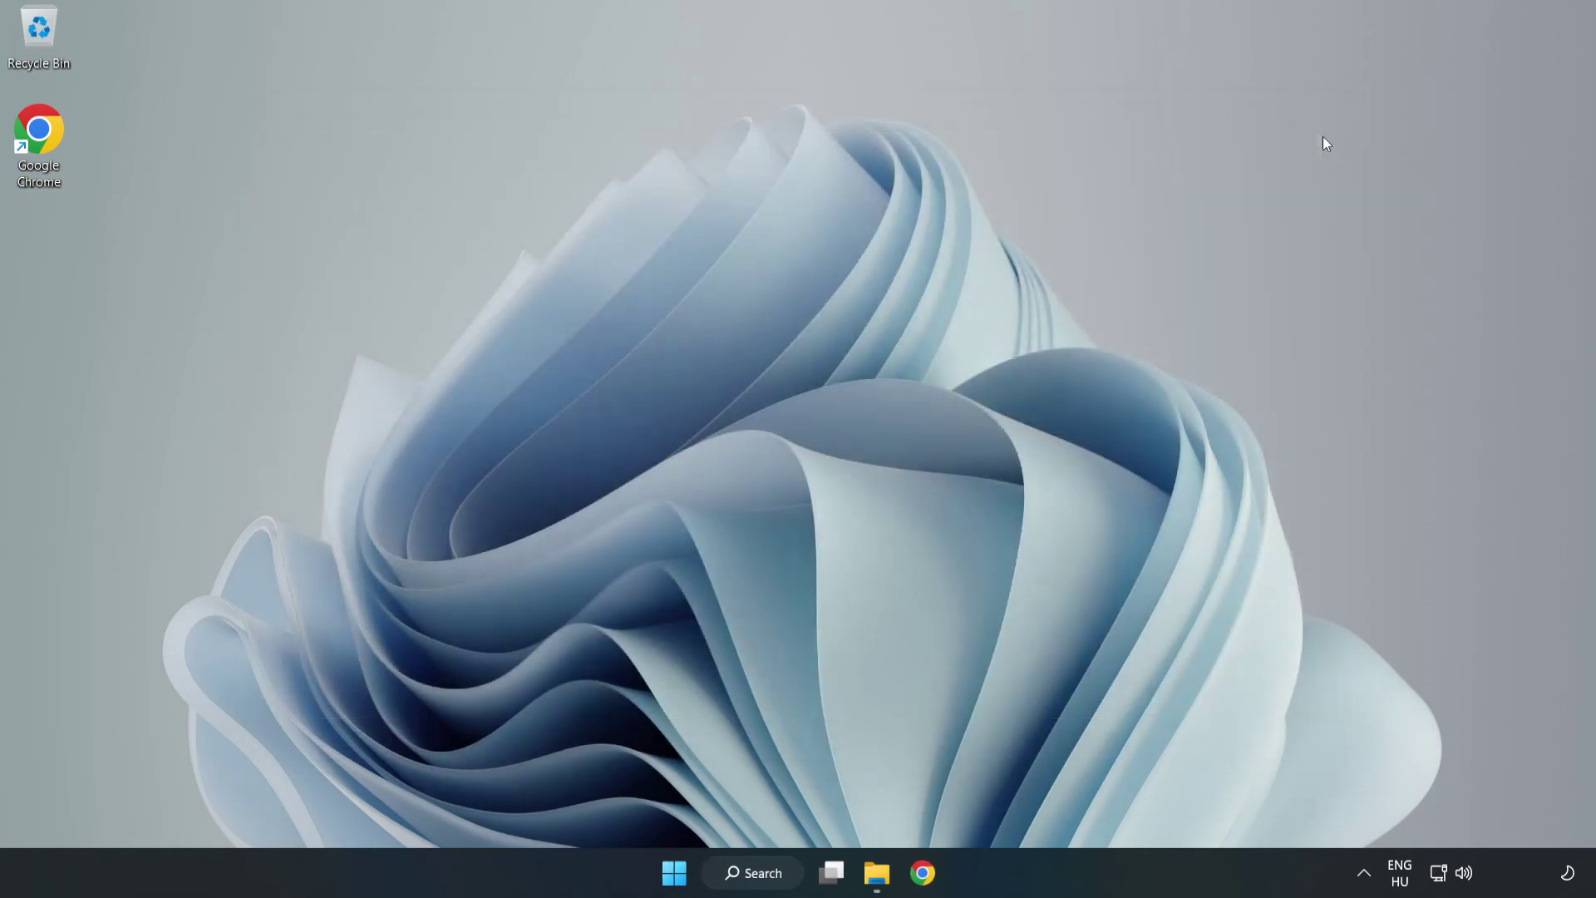
left_click(764, 877)
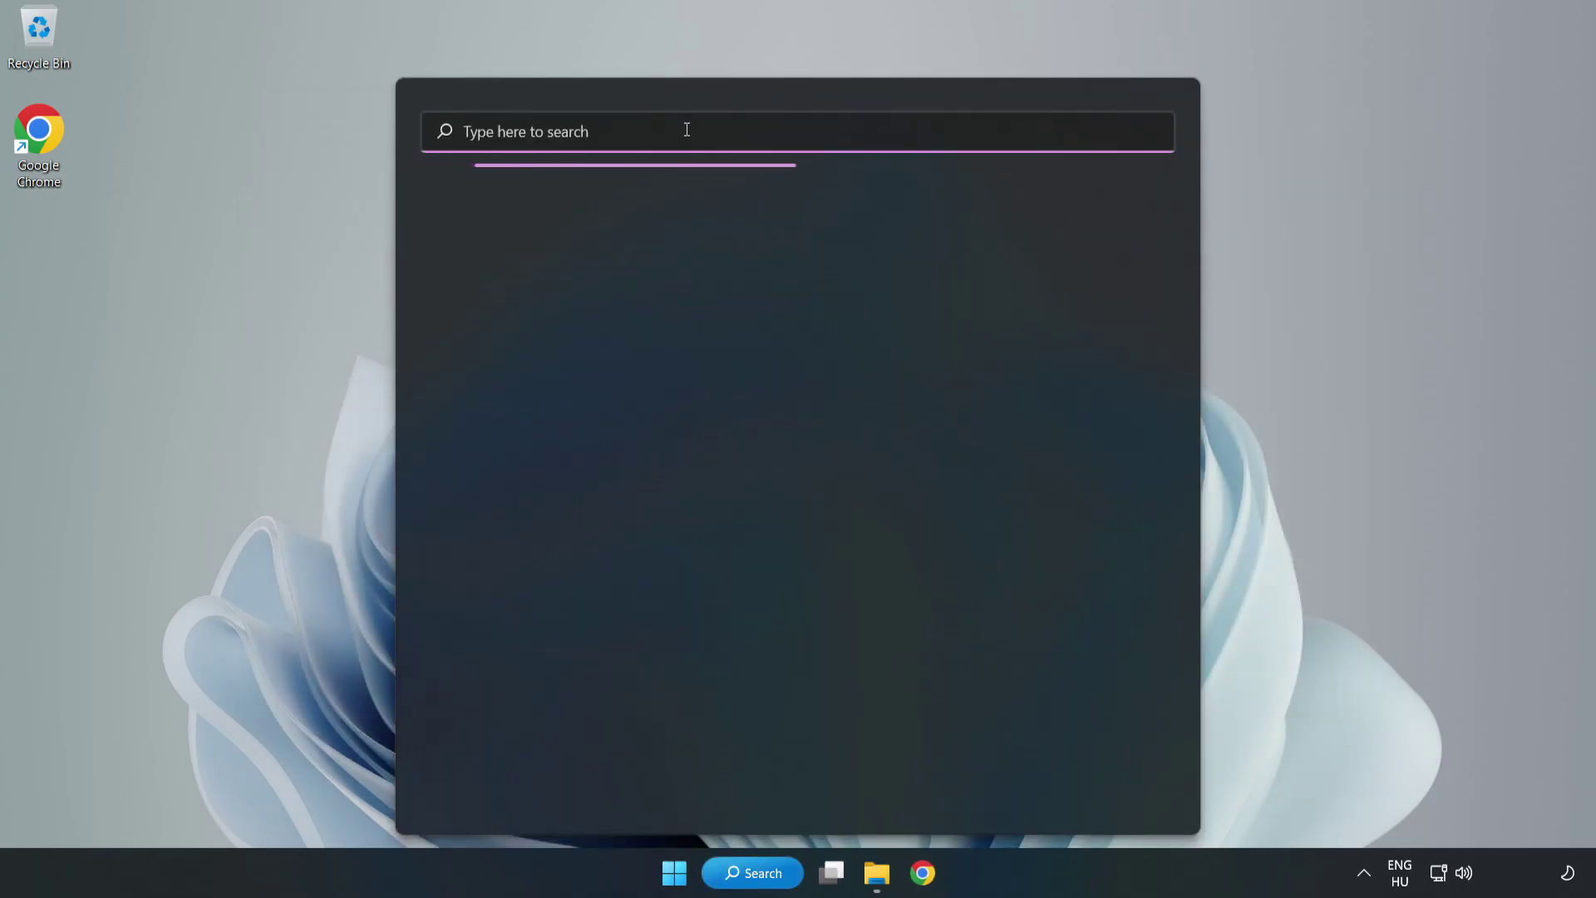
type("update")
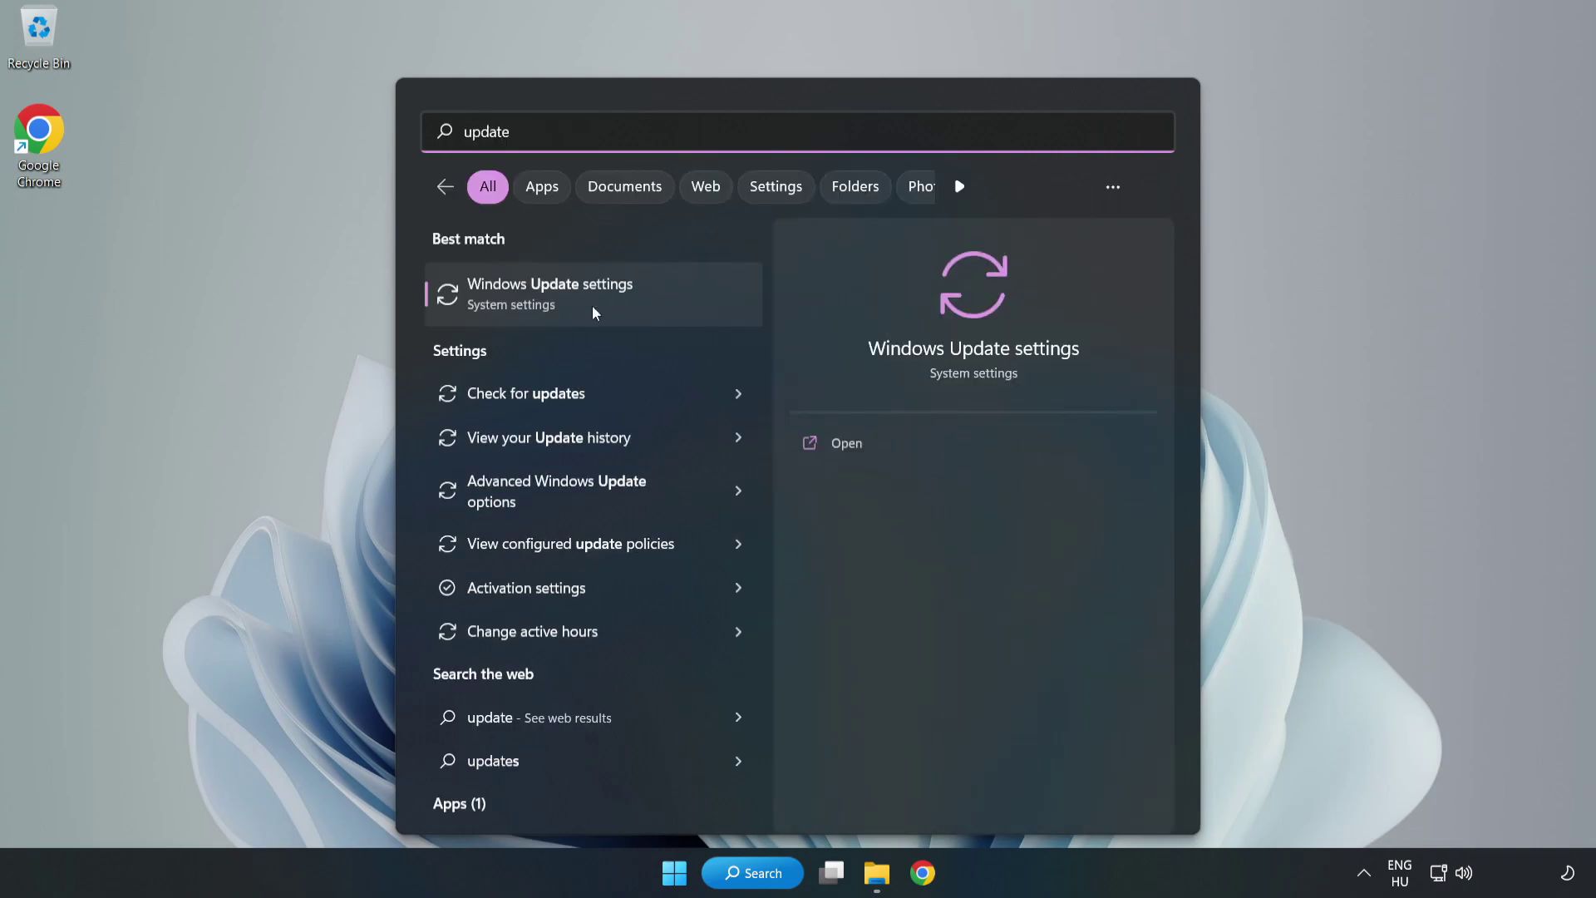
left_click(650, 311)
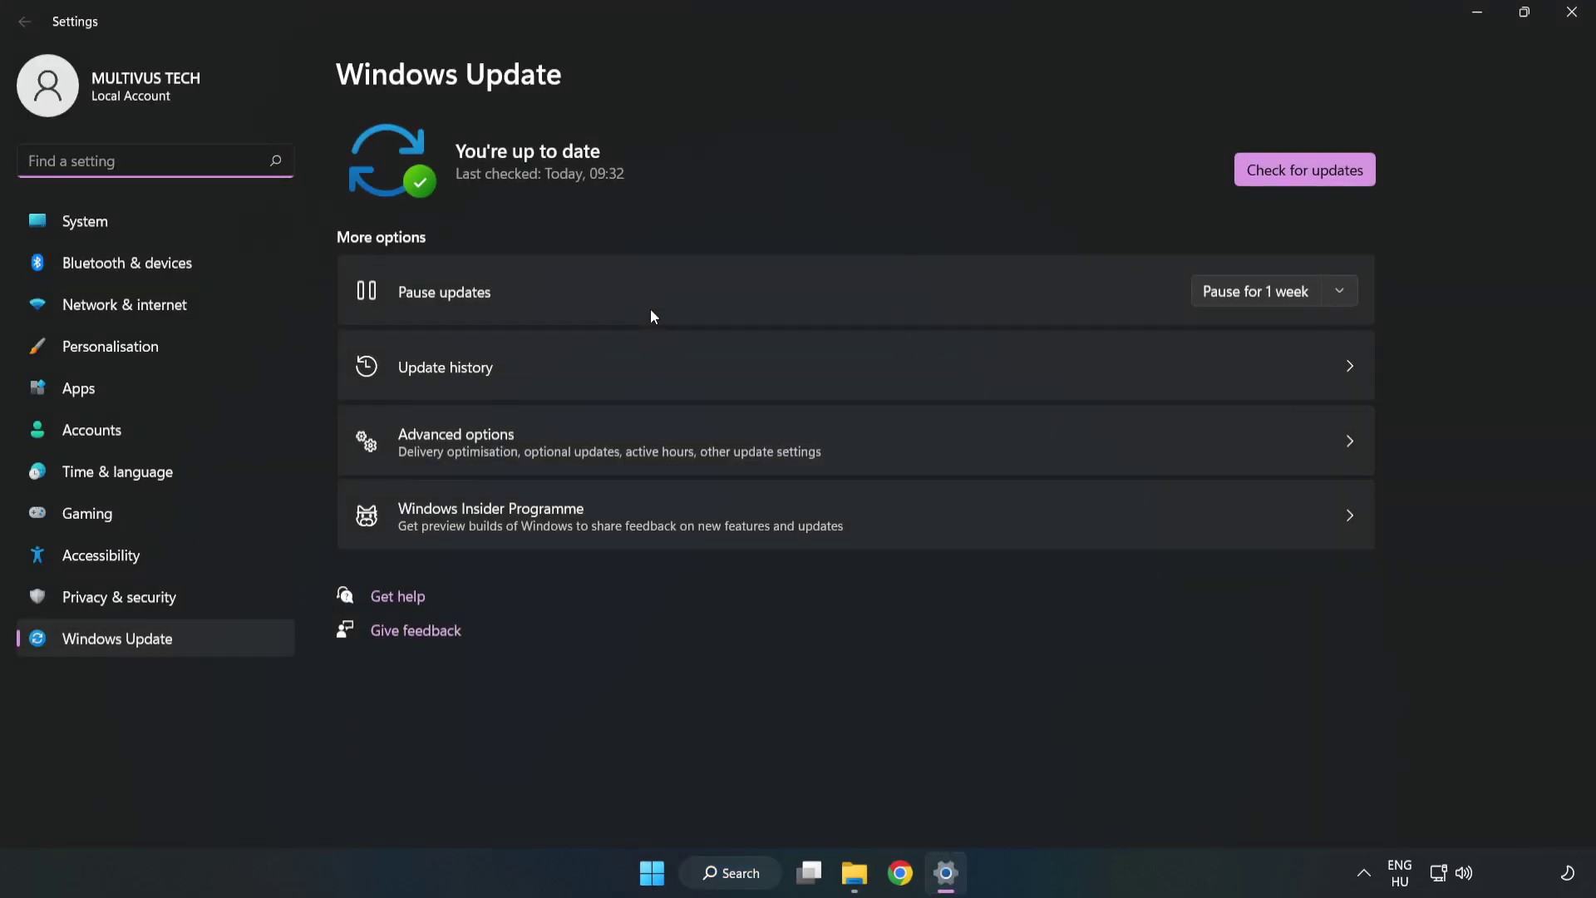
left_click(1283, 177)
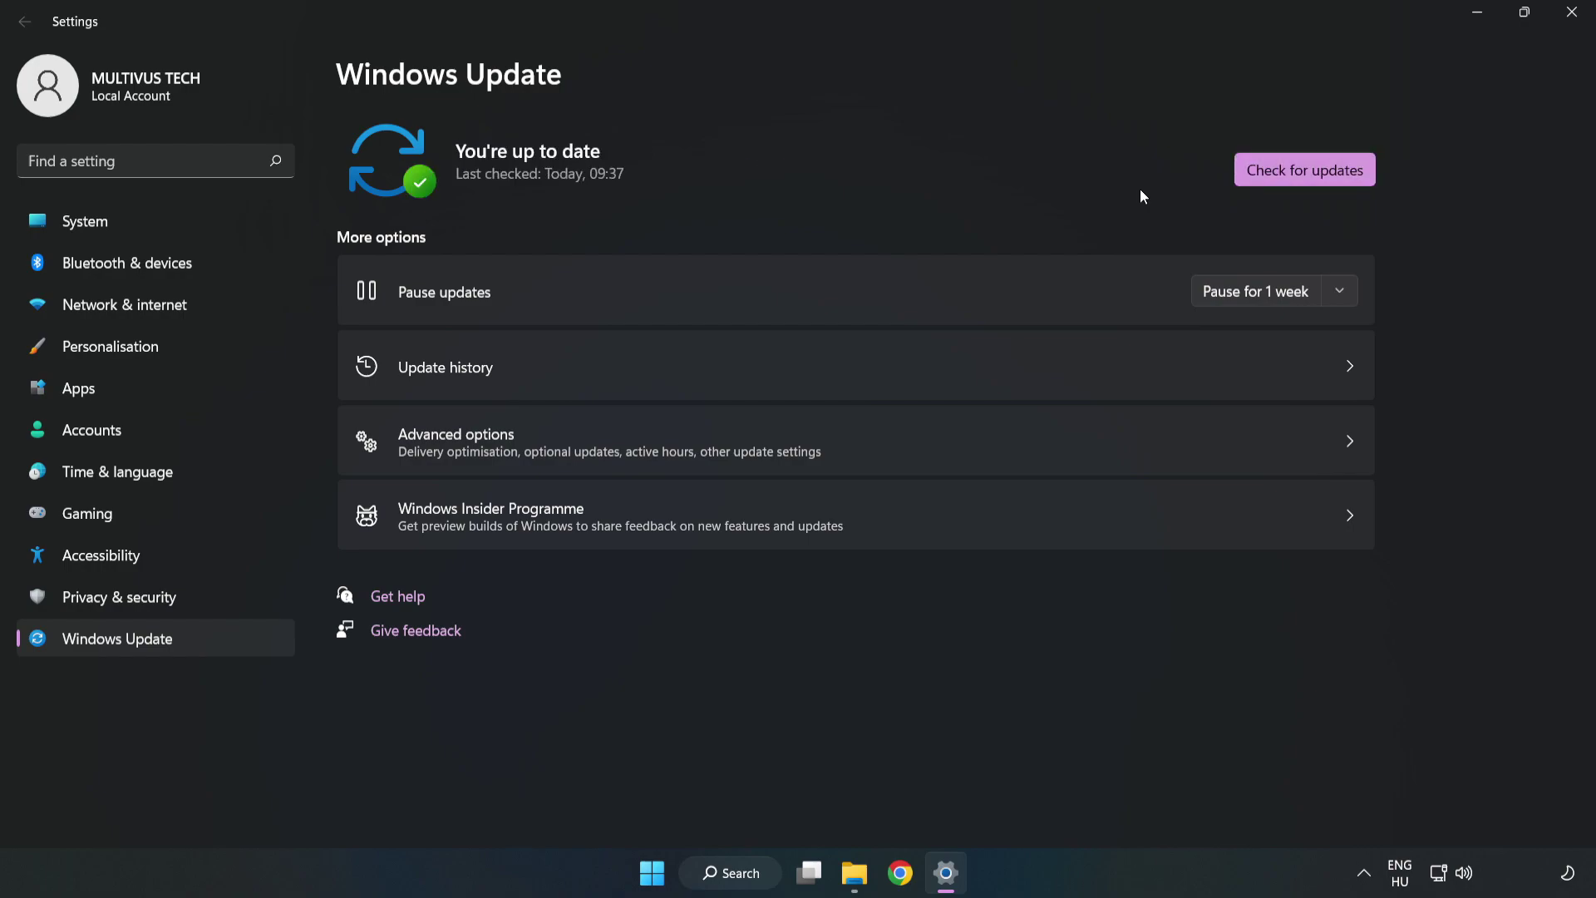
Close Windows Update settings and launch Registry Editor by searching 'regedit'
left_click(1567, 21)
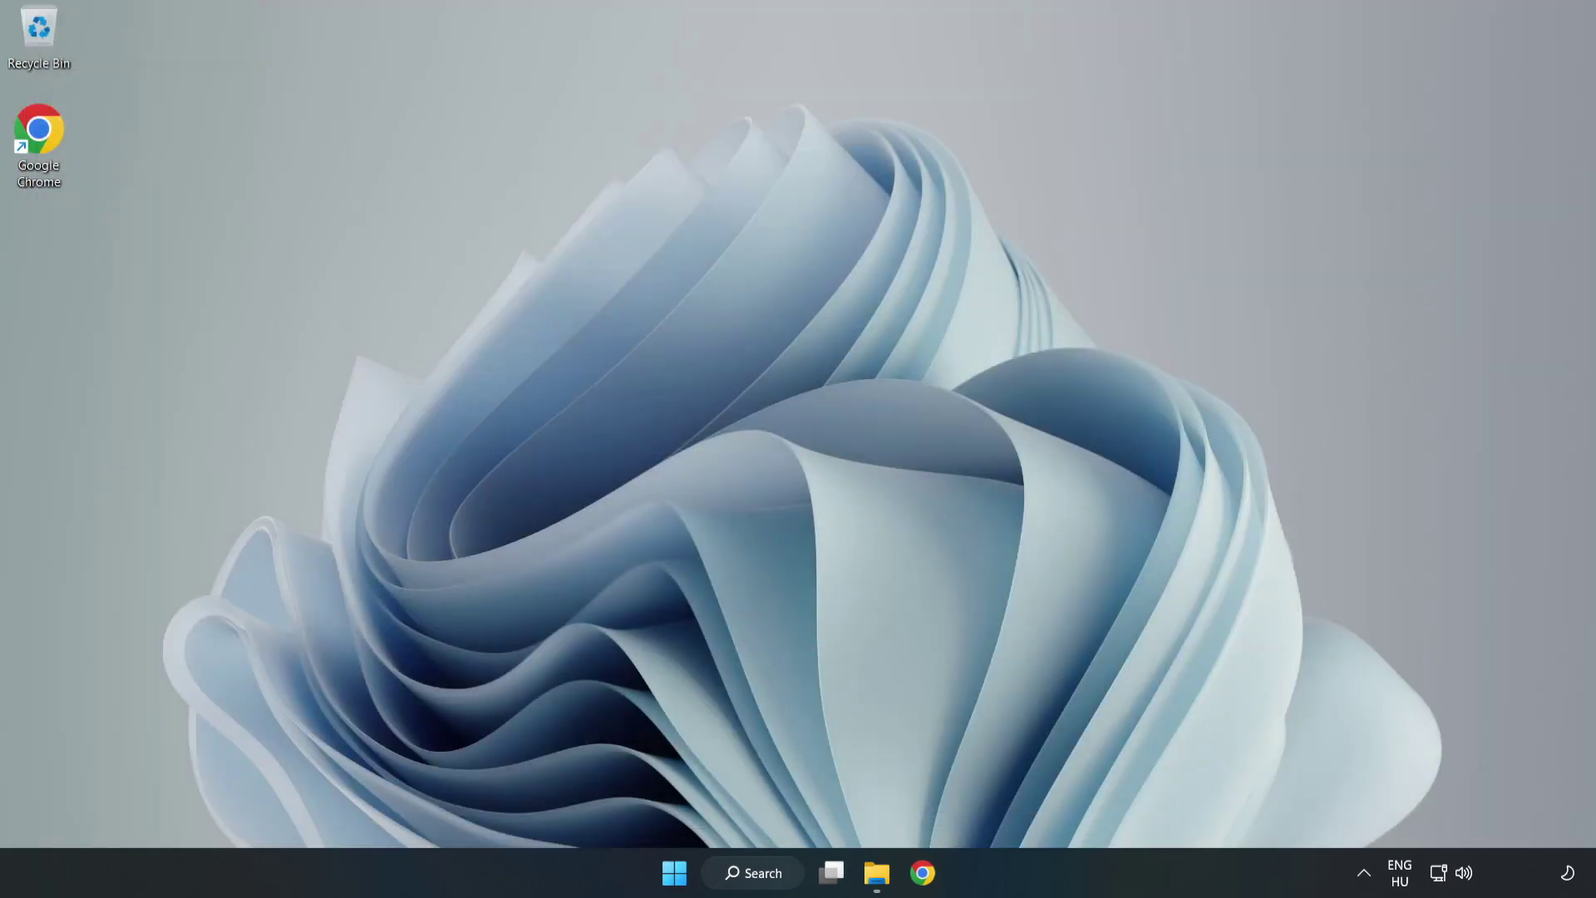
left_click(782, 880)
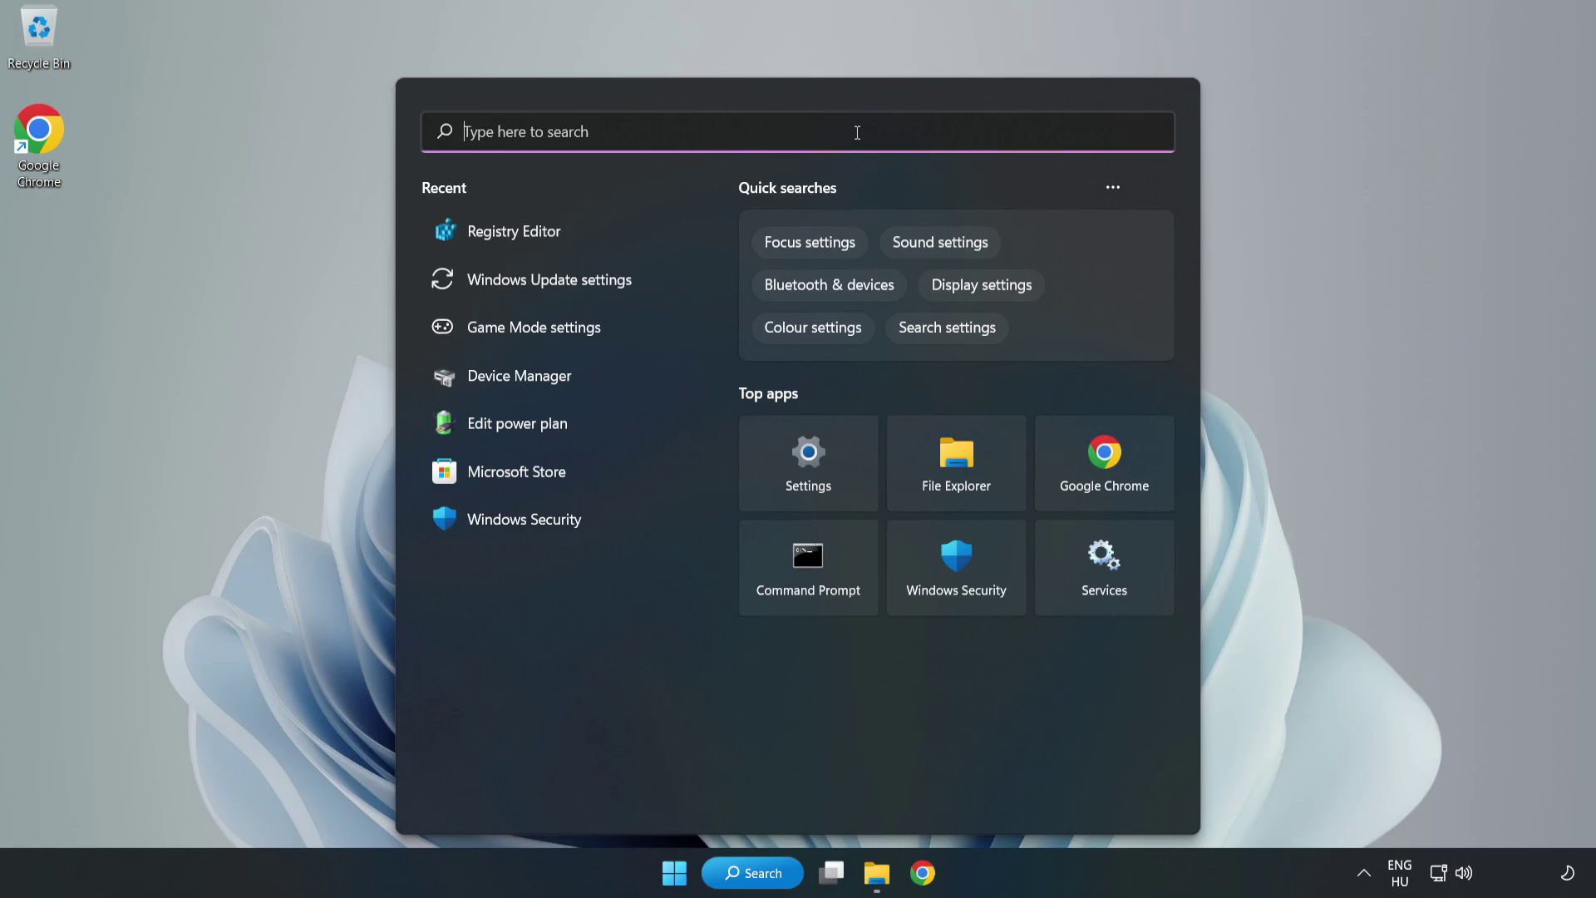
type("regedit")
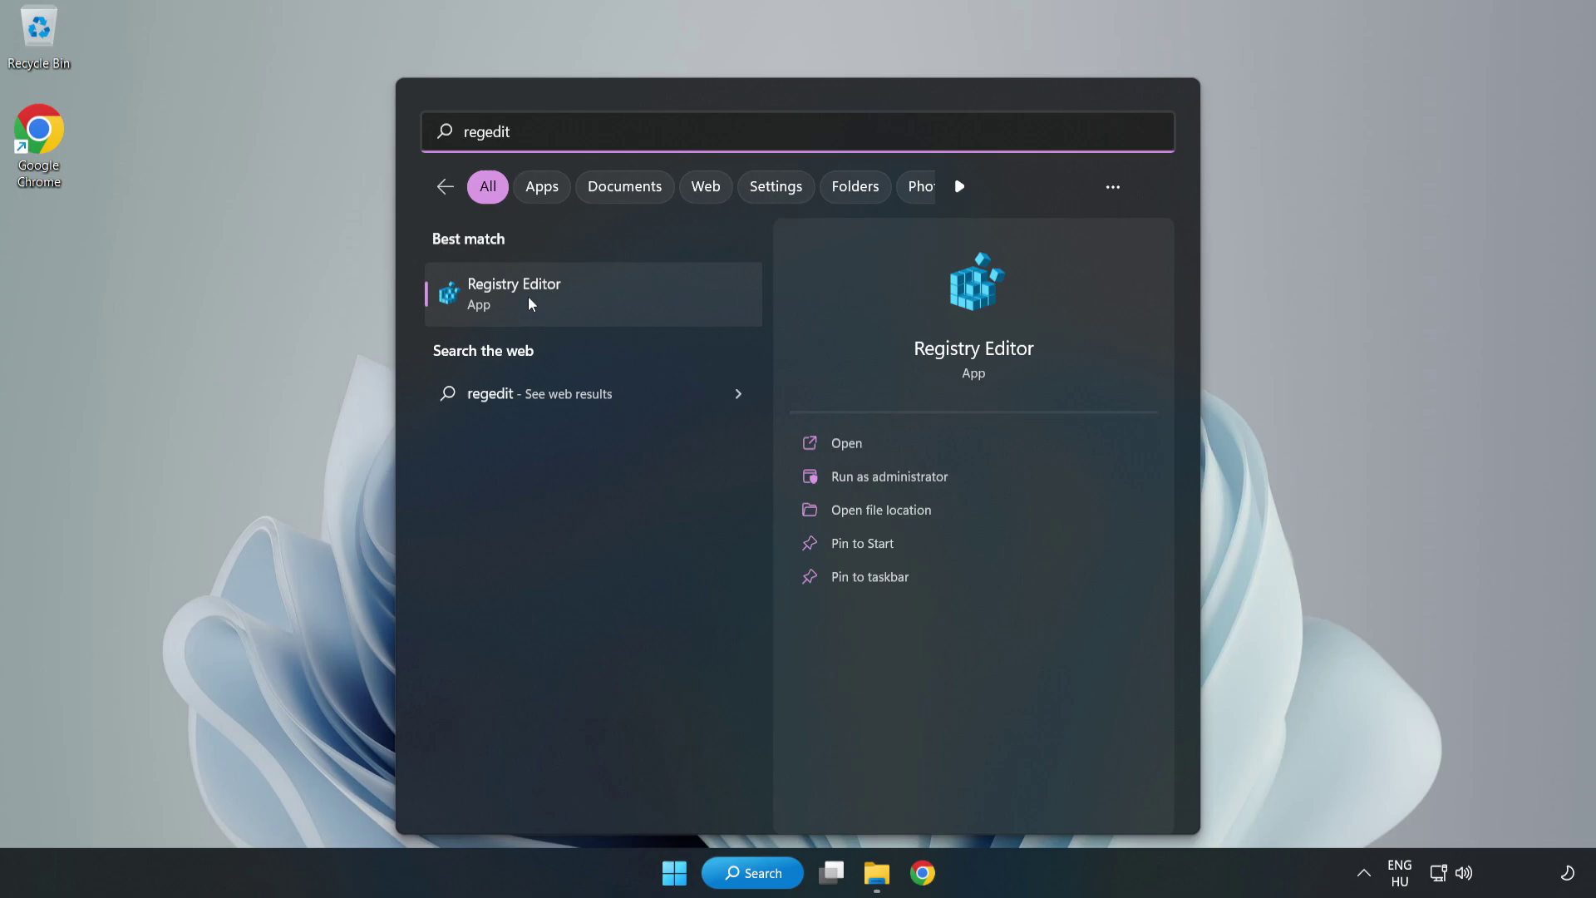
left_click(607, 302)
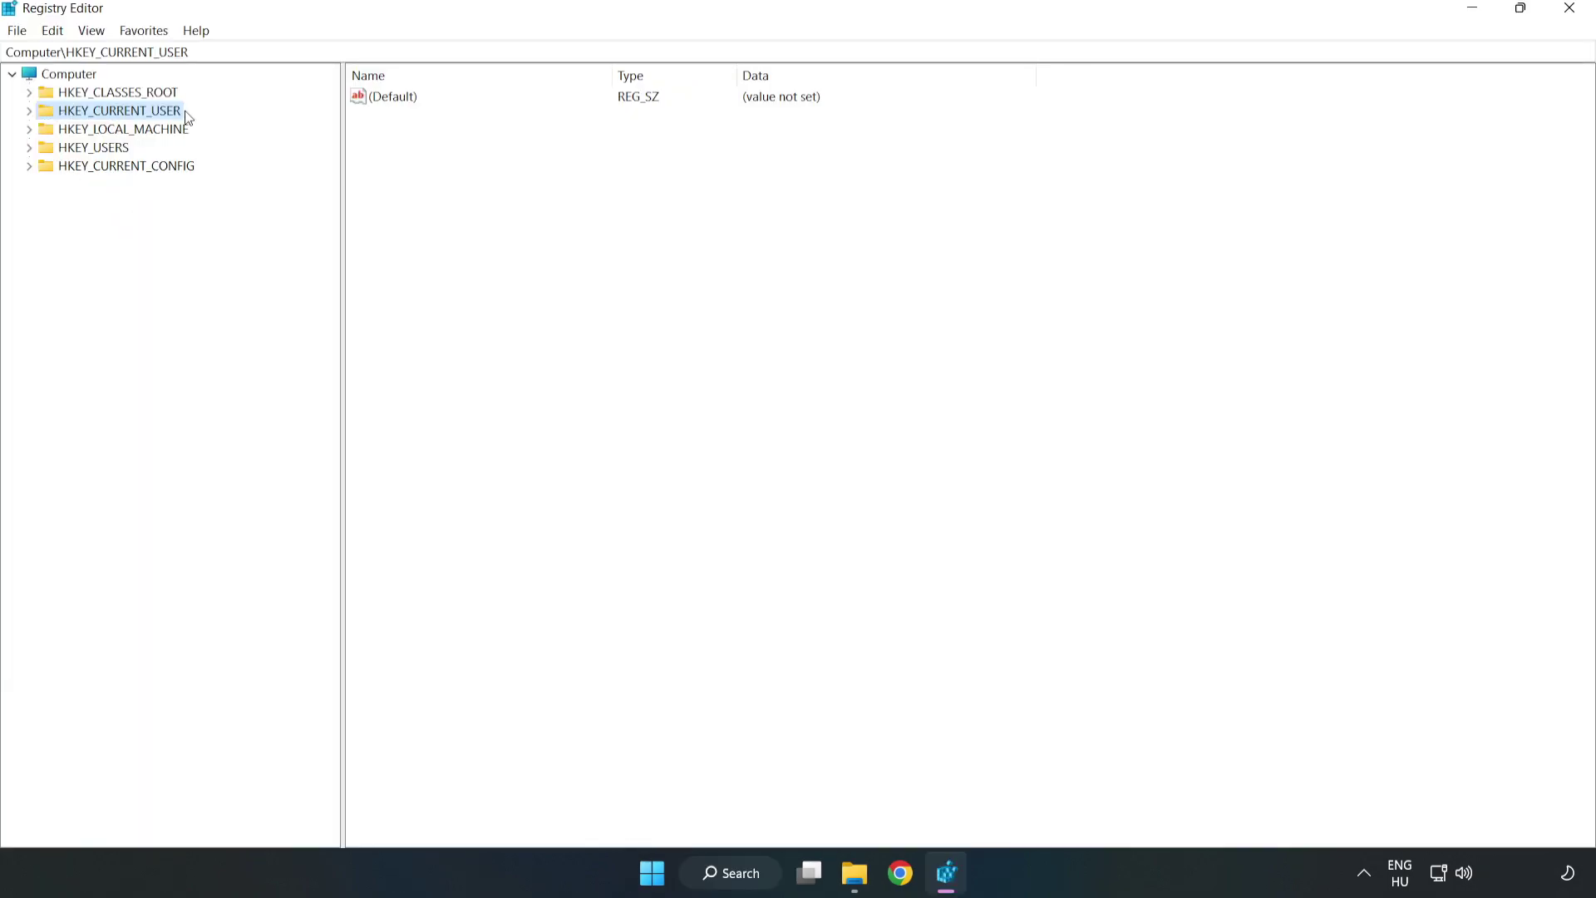
Change GameDVR_Enabled under HKCU\System\GameConfigStore from 1 to 0
left_click(32, 115)
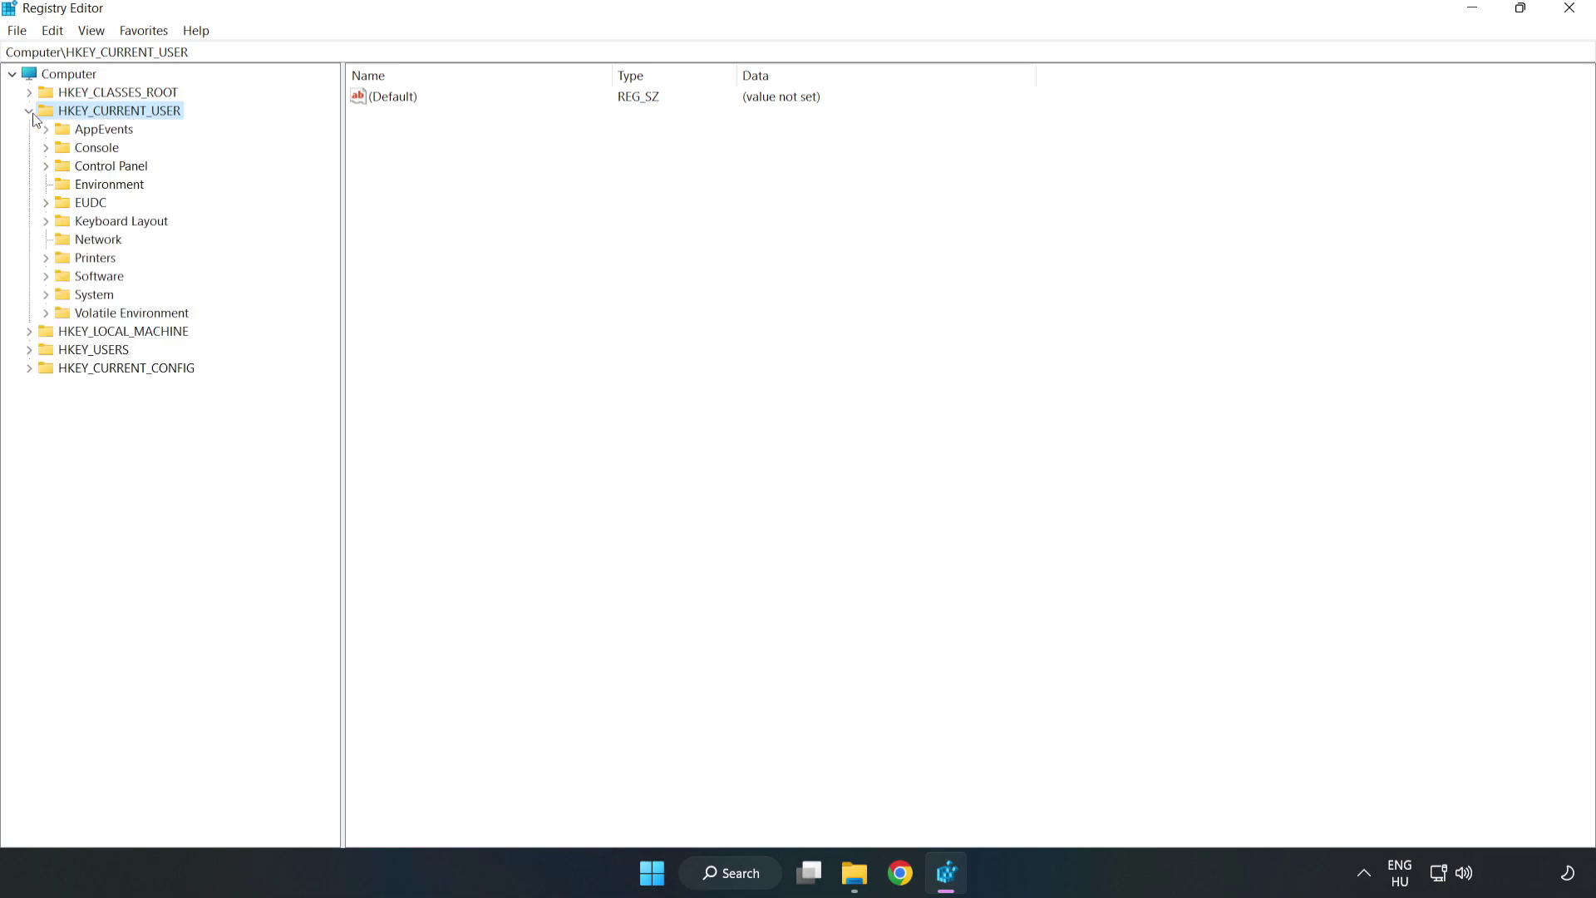
left_click(45, 295)
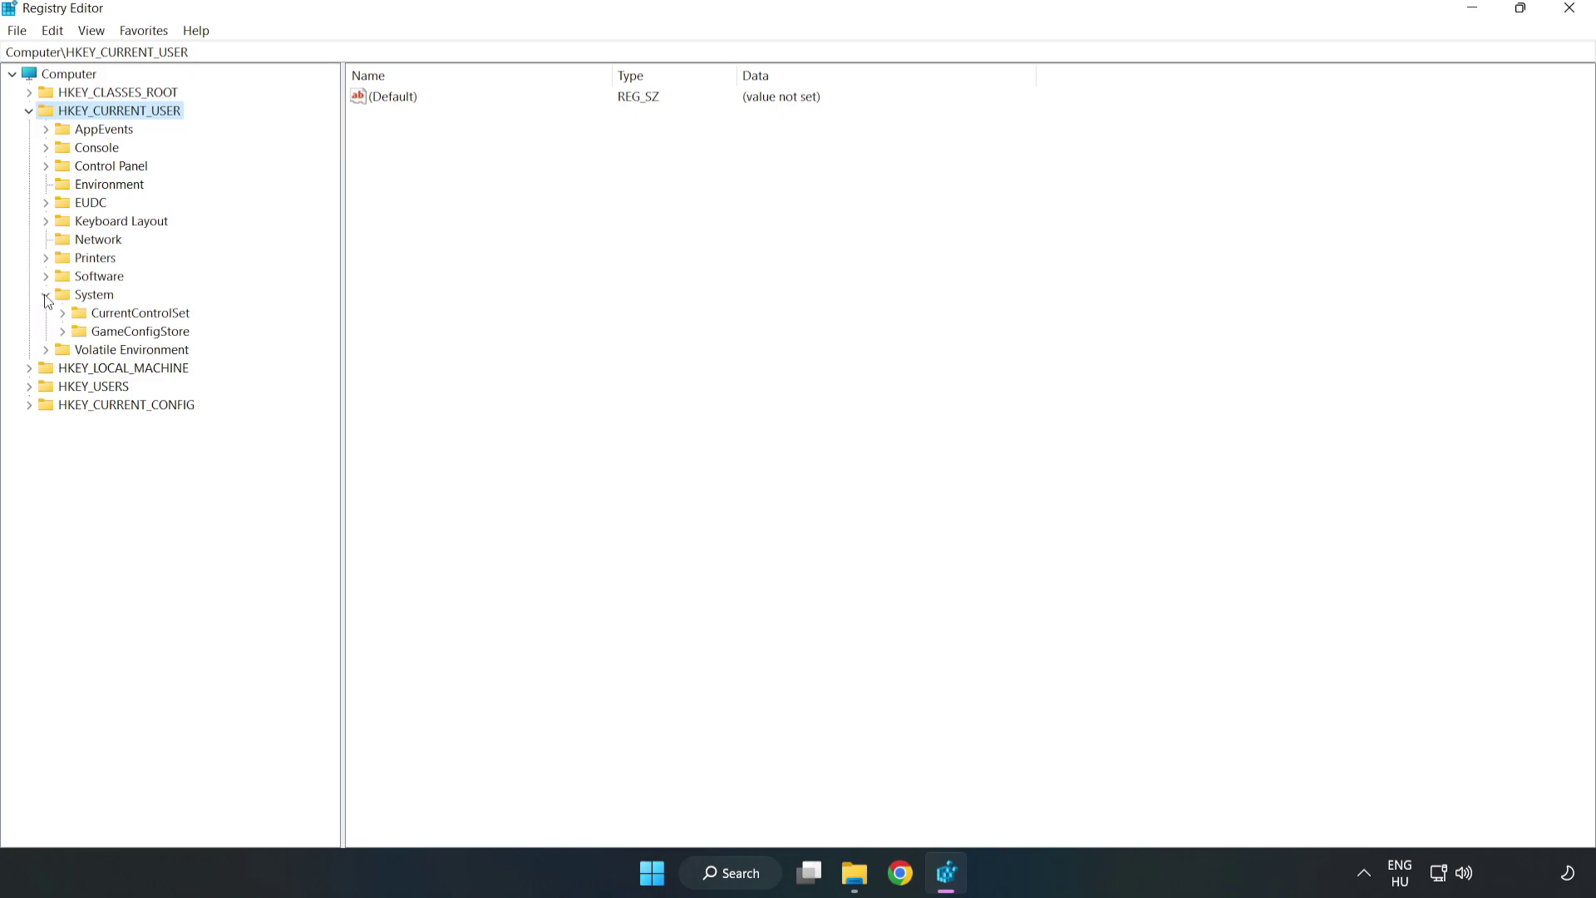
left_click(133, 340)
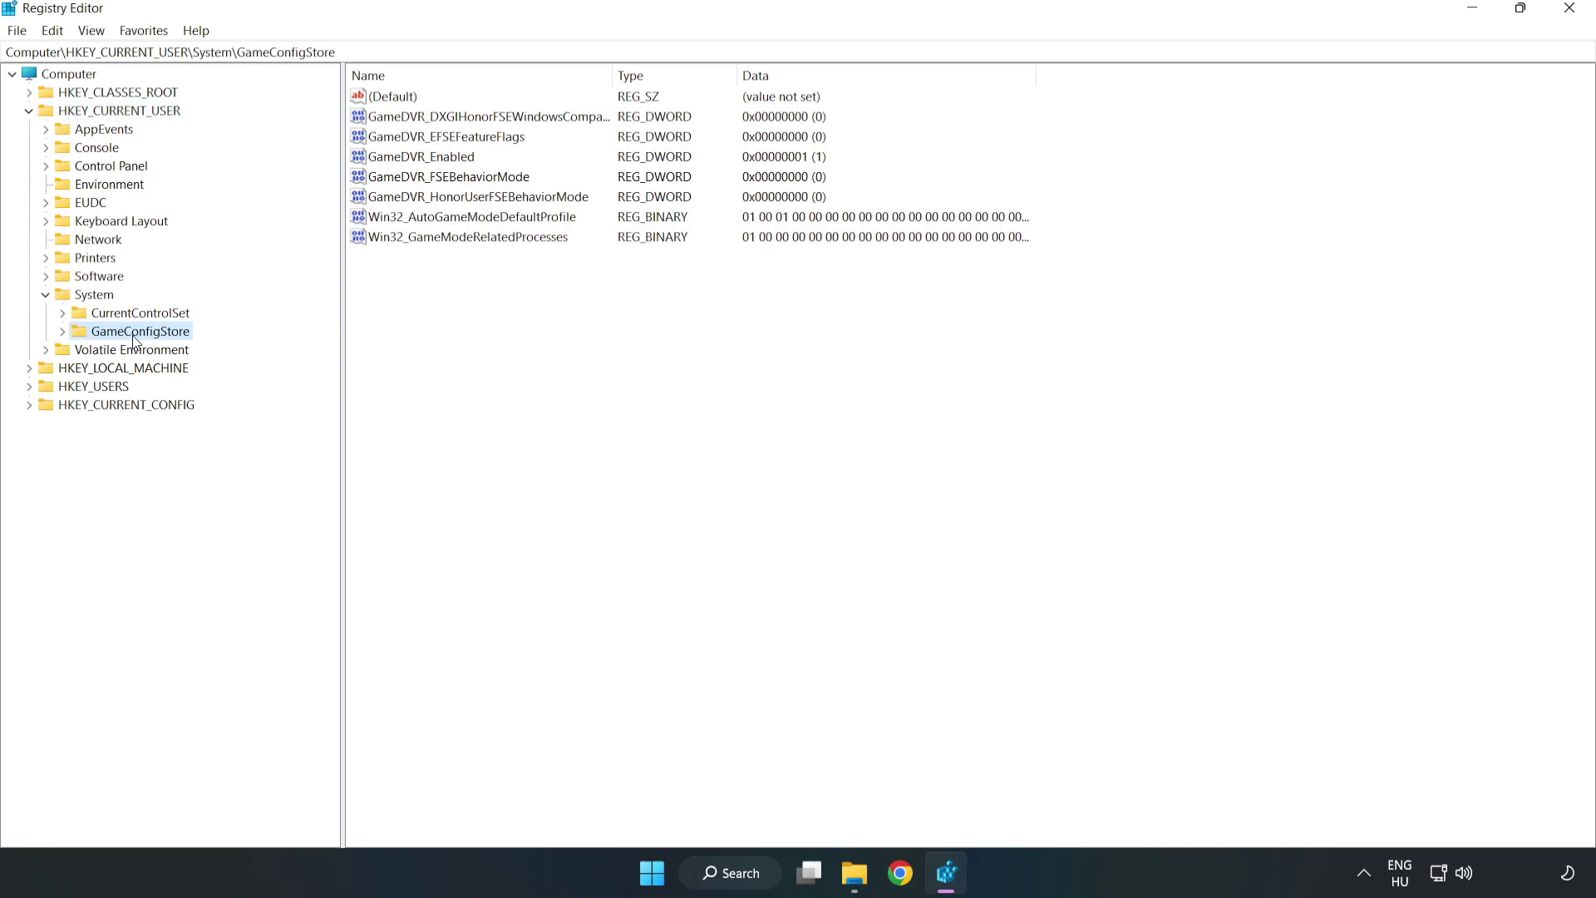
left_click(389, 158)
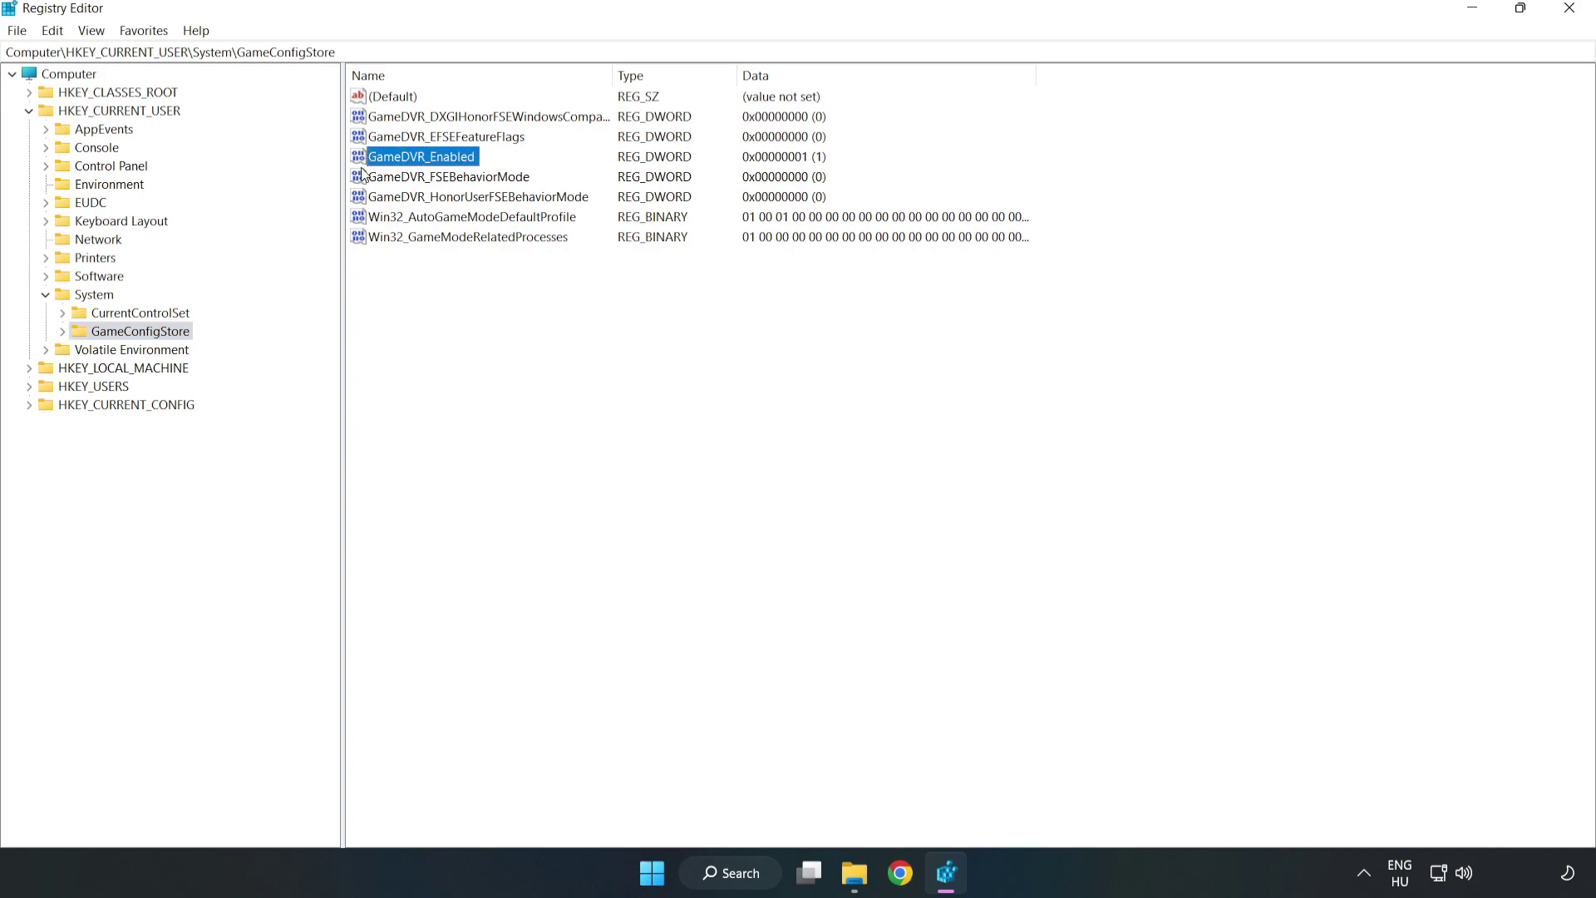
right_click(435, 164)
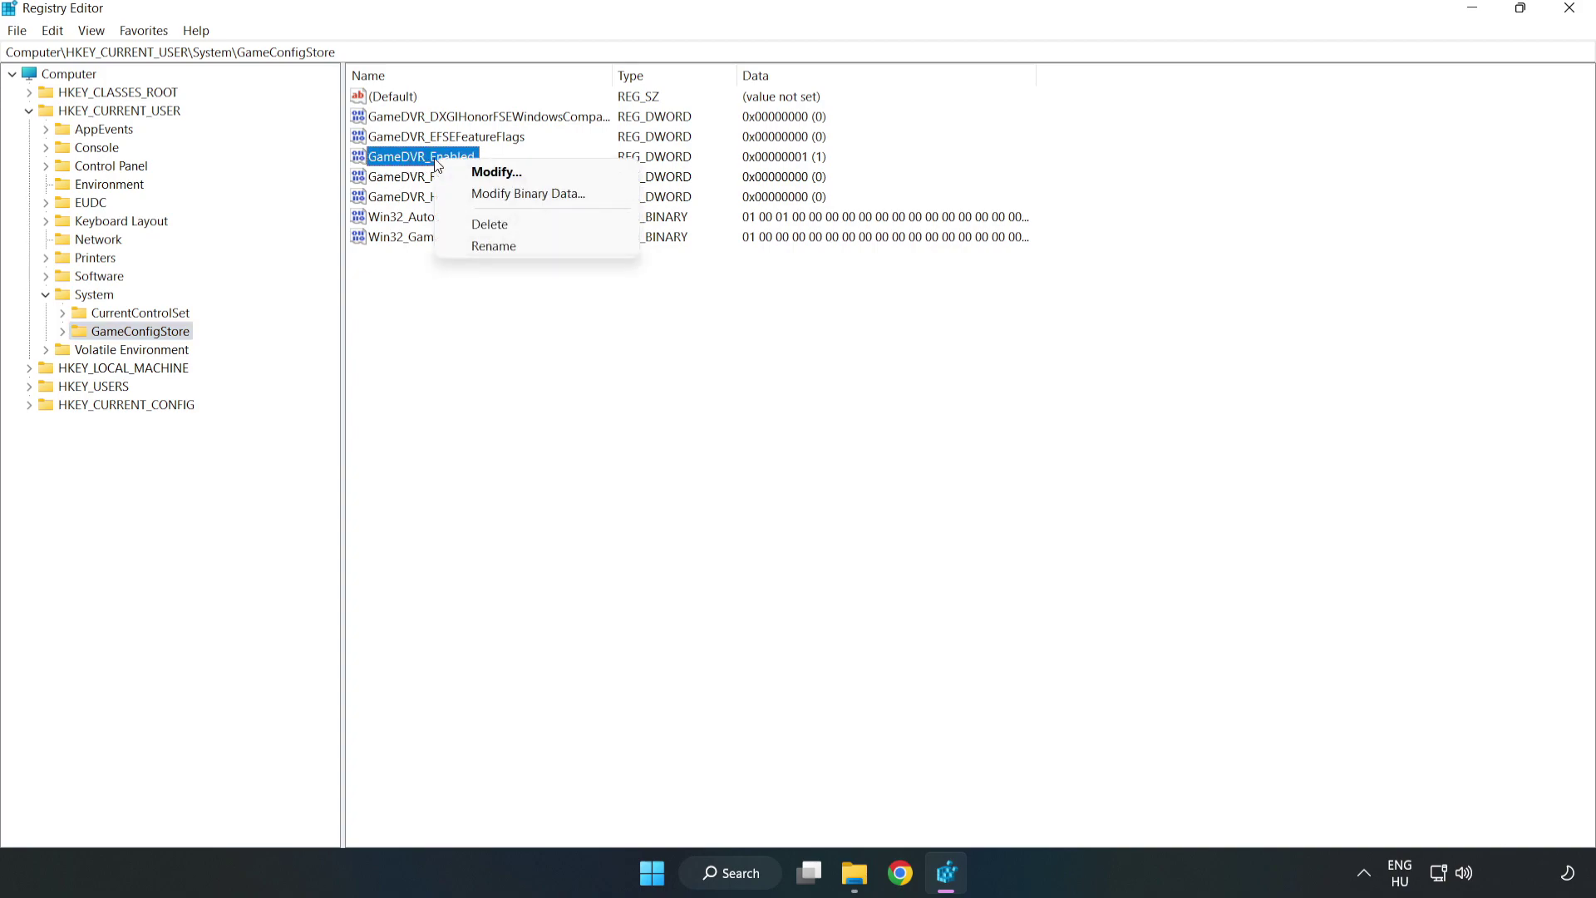
left_click(508, 173)
mouse_move(321, 107)
left_mouse_down()
mouse_move(563, 220)
mouse_move(893, 335)
left_mouse_up()
left_click(668, 433)
left_click_drag(668, 433, 579, 427)
type("0")
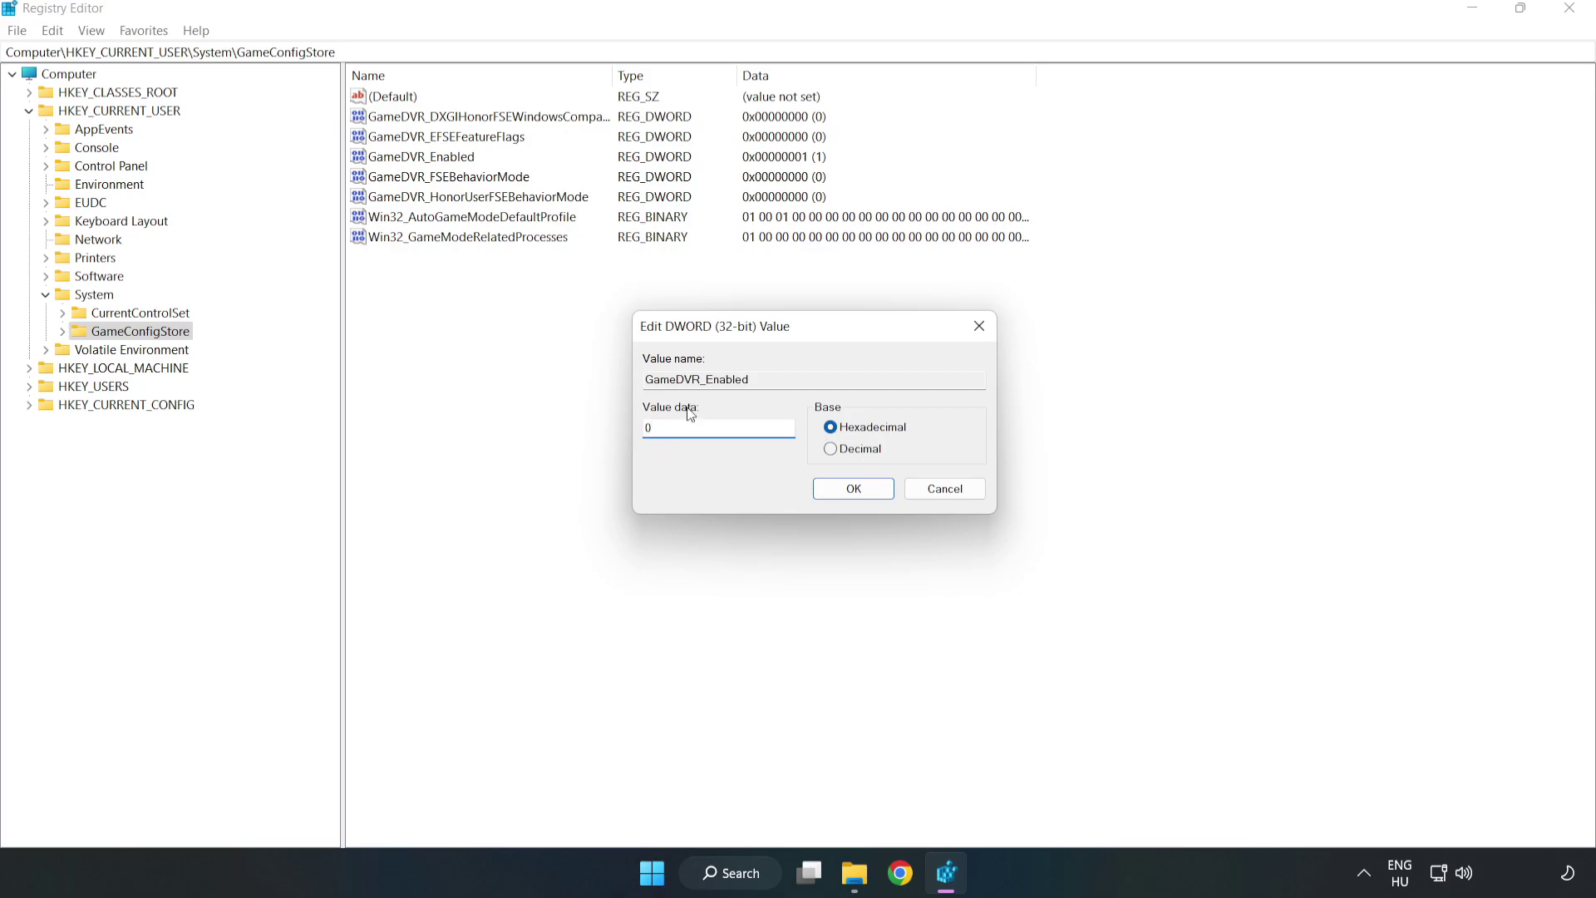
left_click(854, 489)
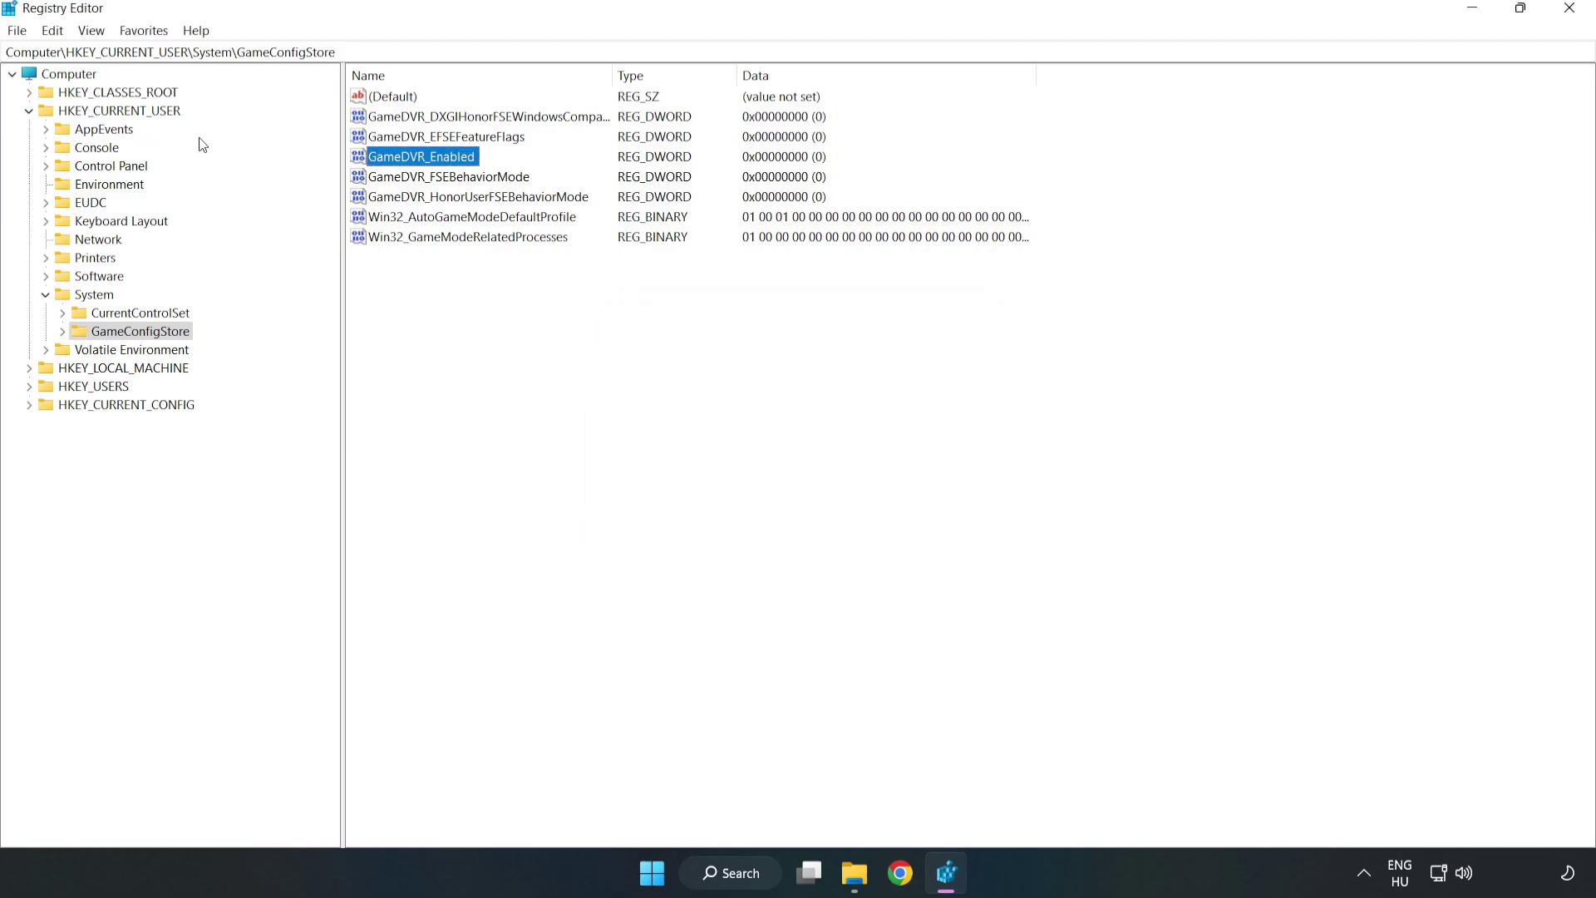
Browse to HKLM\SOFTWARE\Microsoft\PolicyManager\default\ApplicationManagement\AllowGameDVR
left_click(28, 111)
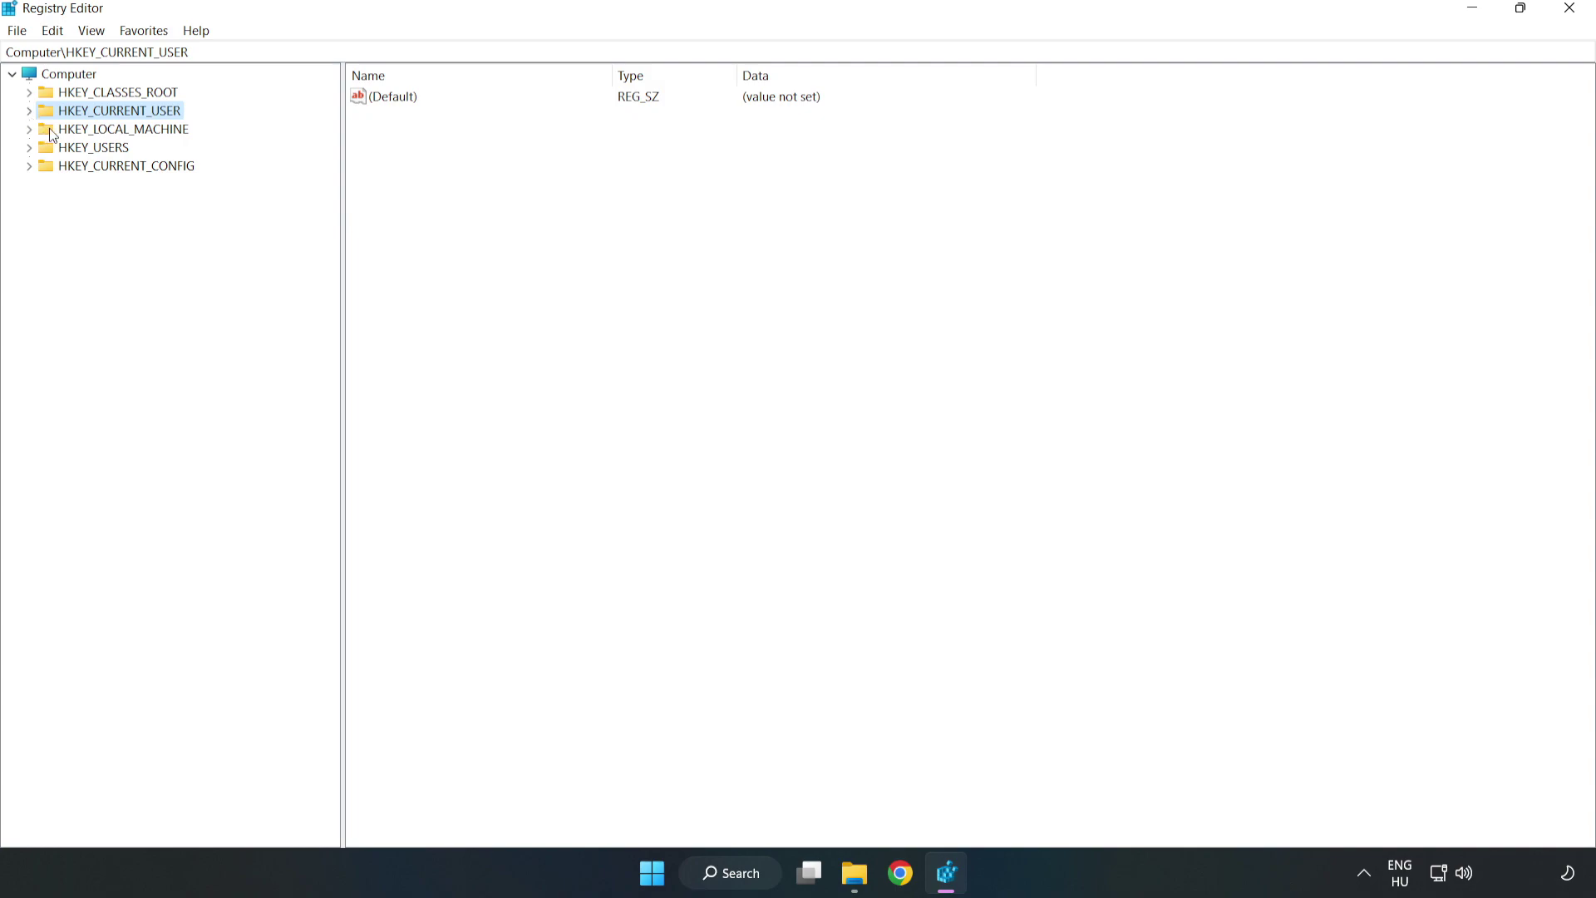
double_click(41, 133)
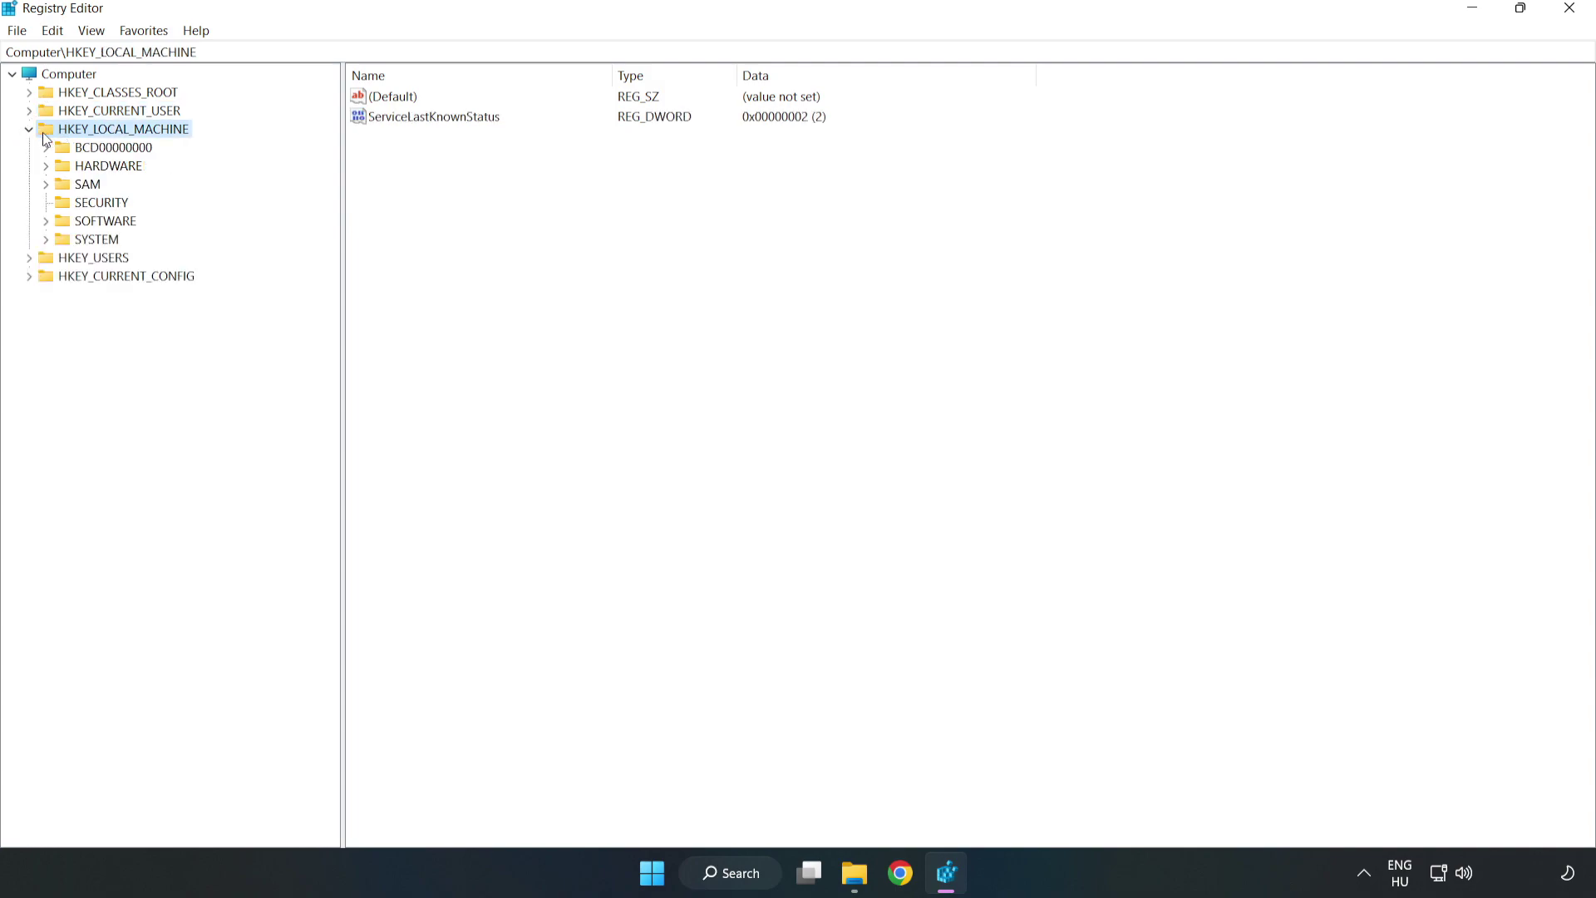
left_click(46, 222)
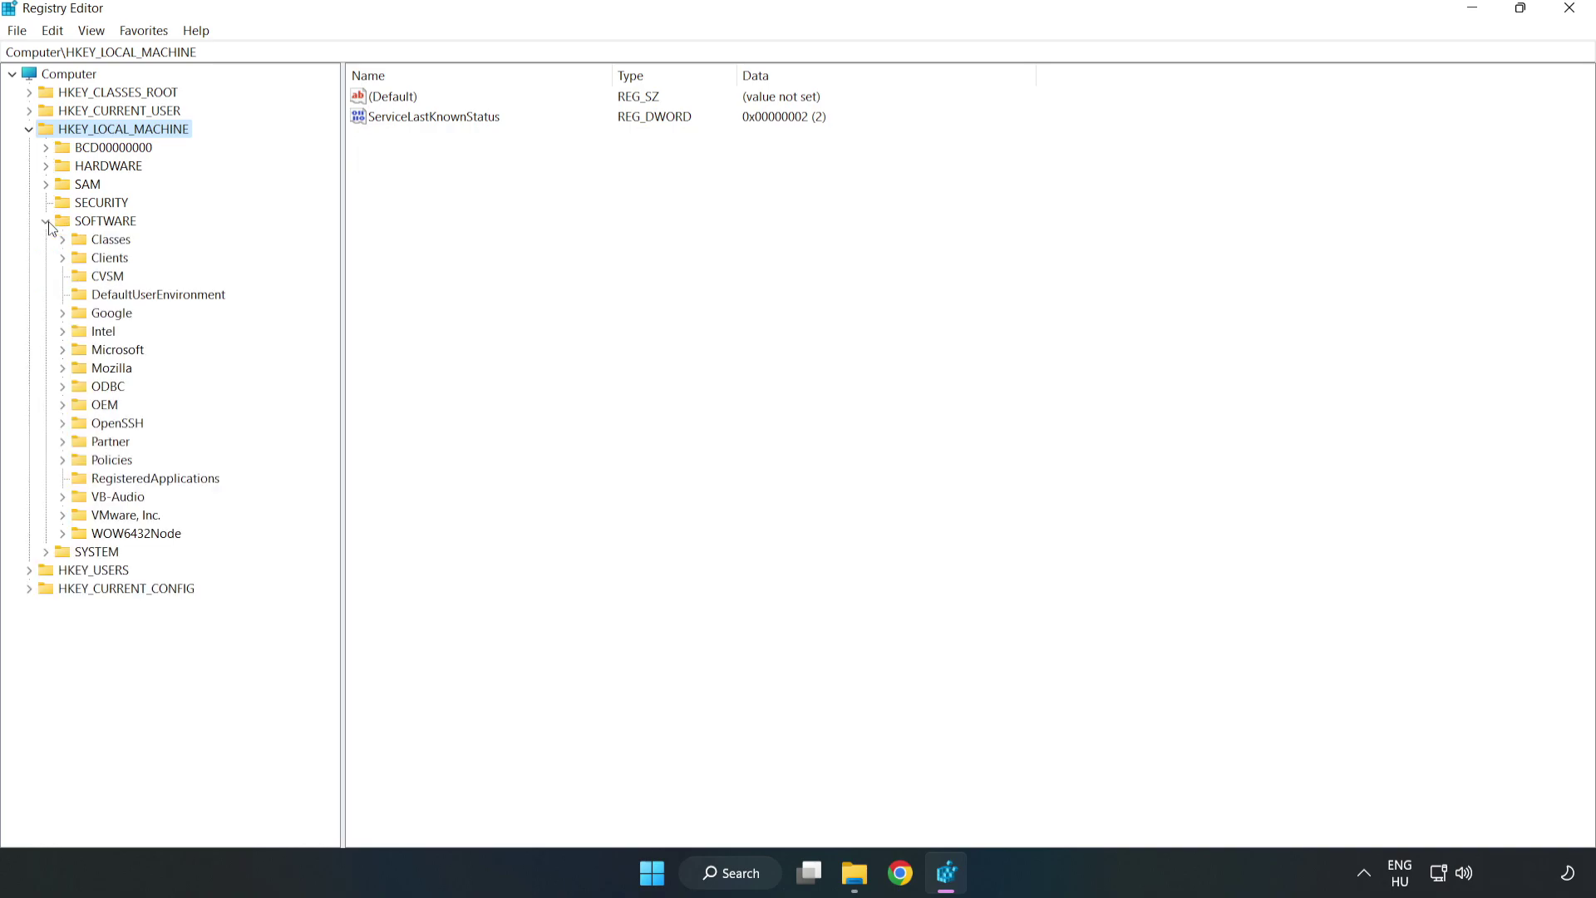
left_click(63, 350)
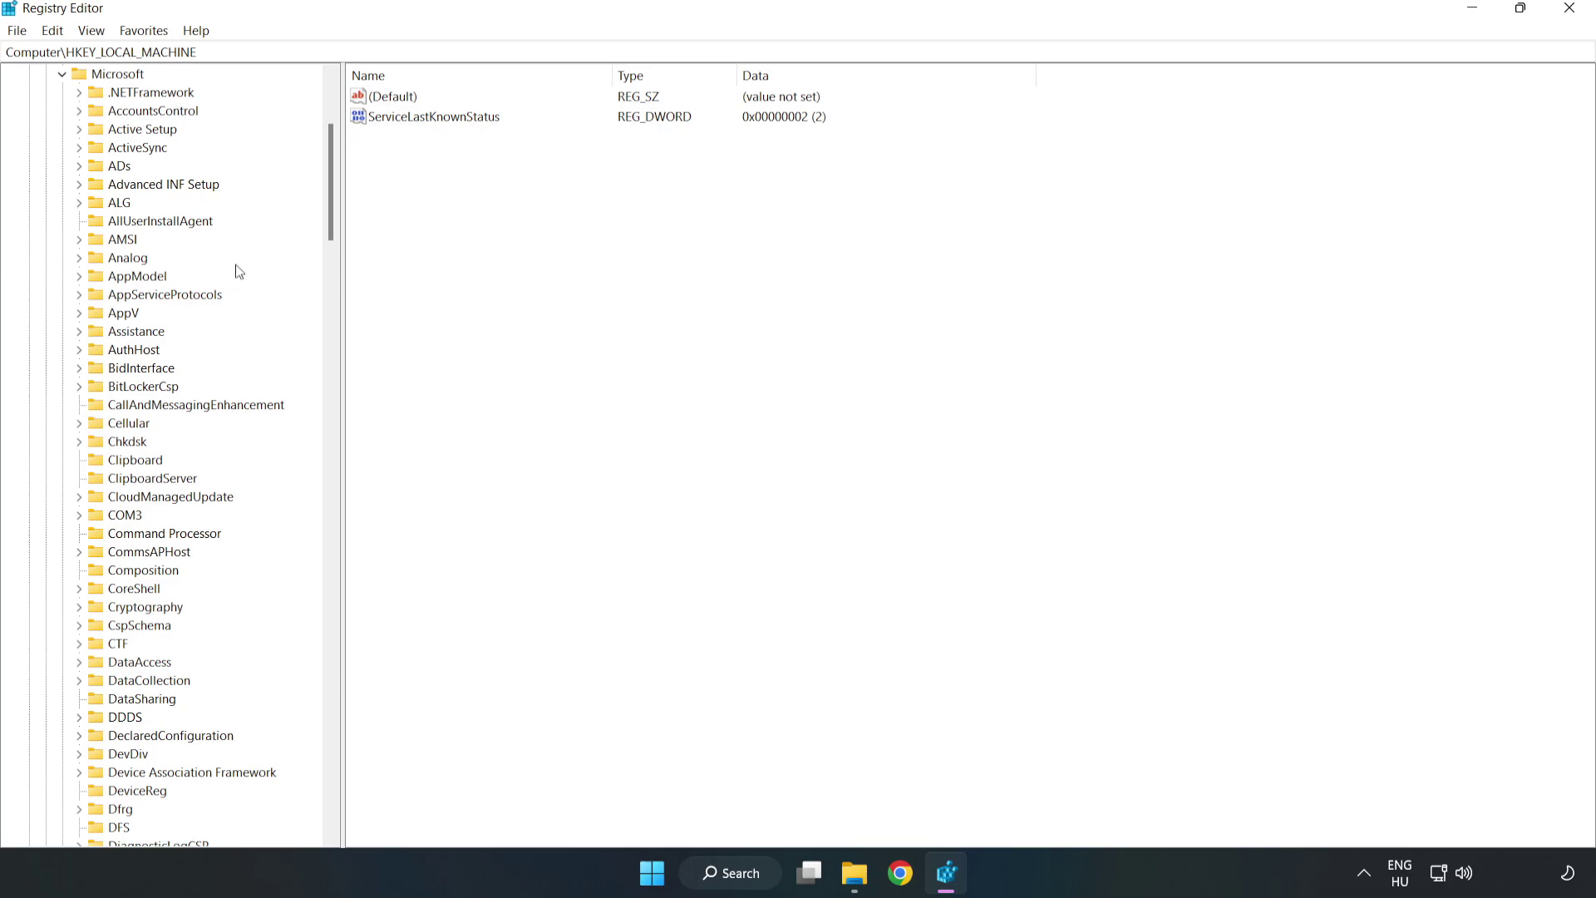
left_click_drag(329, 214, 365, 593)
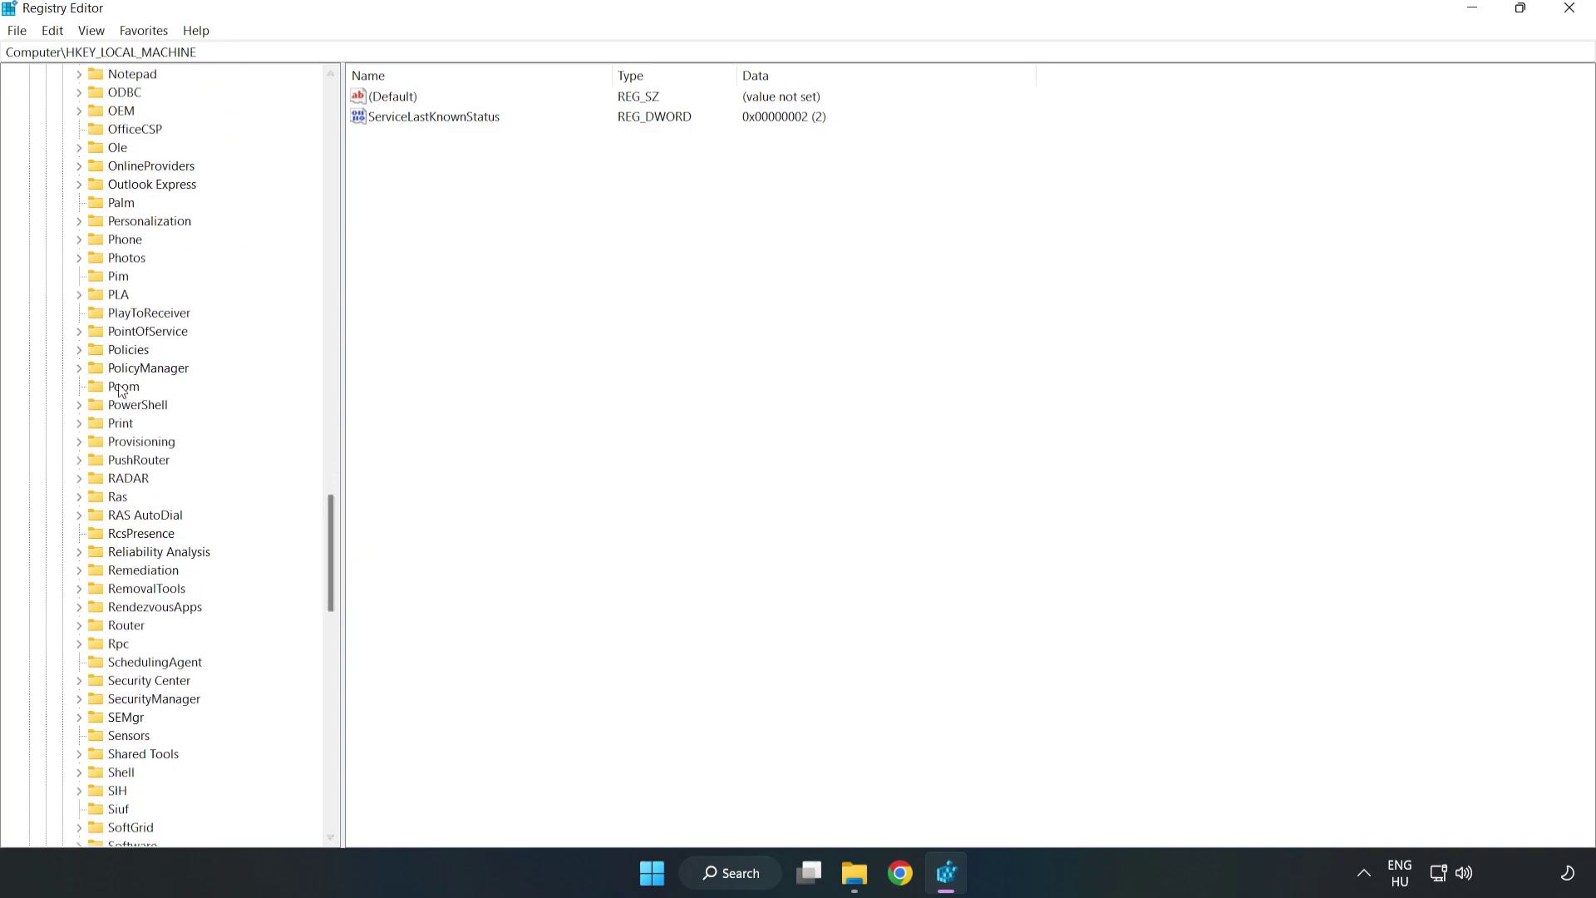
left_click(79, 368)
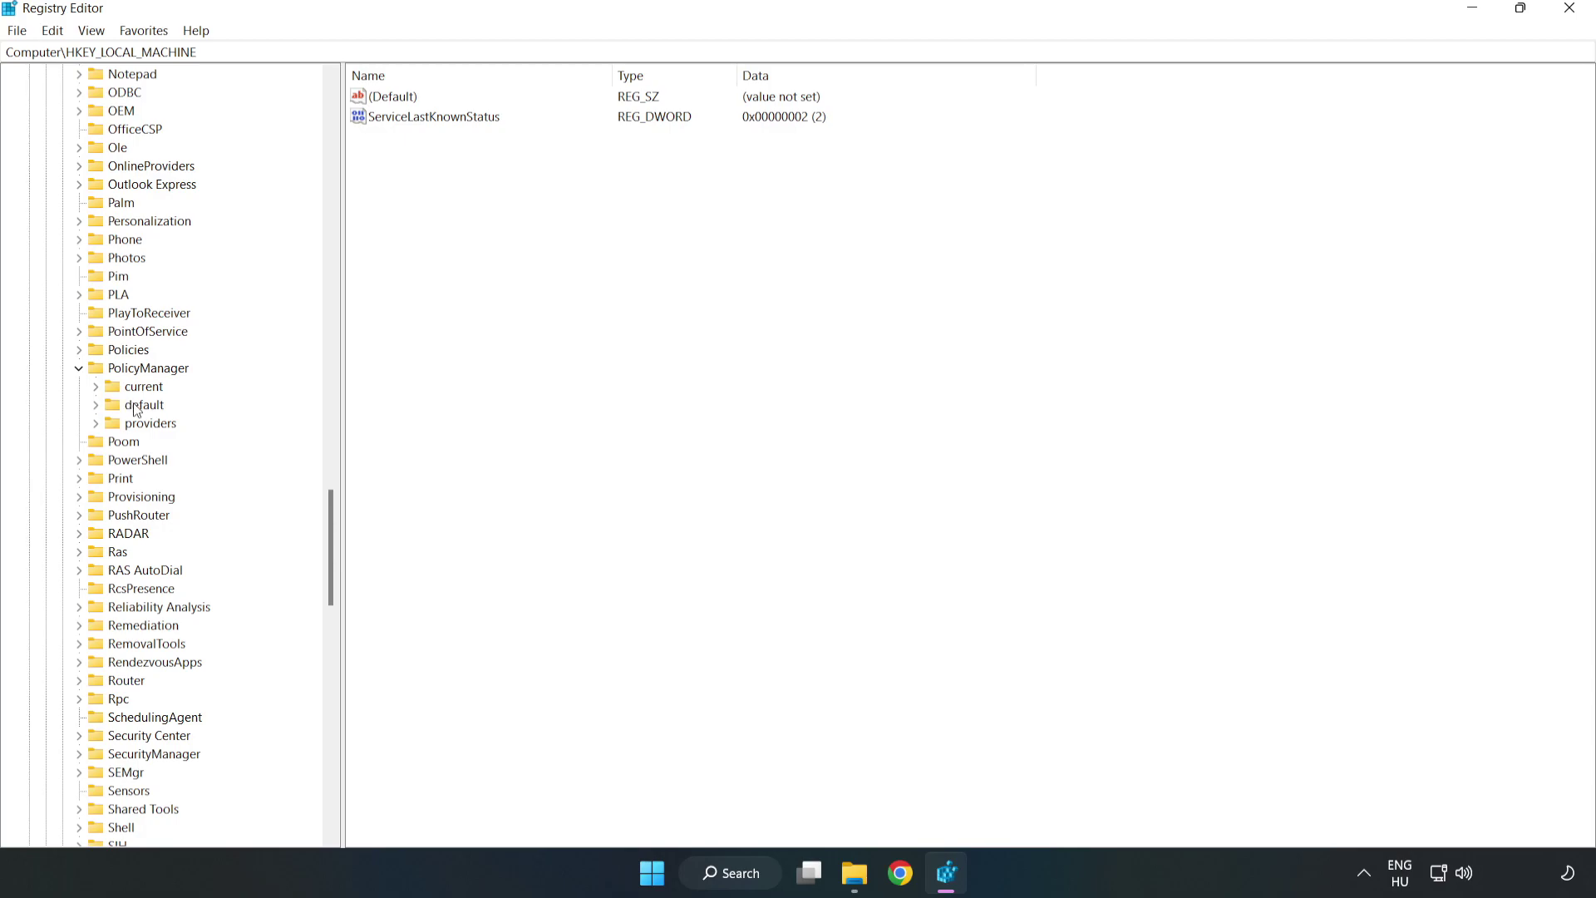
left_click(96, 405)
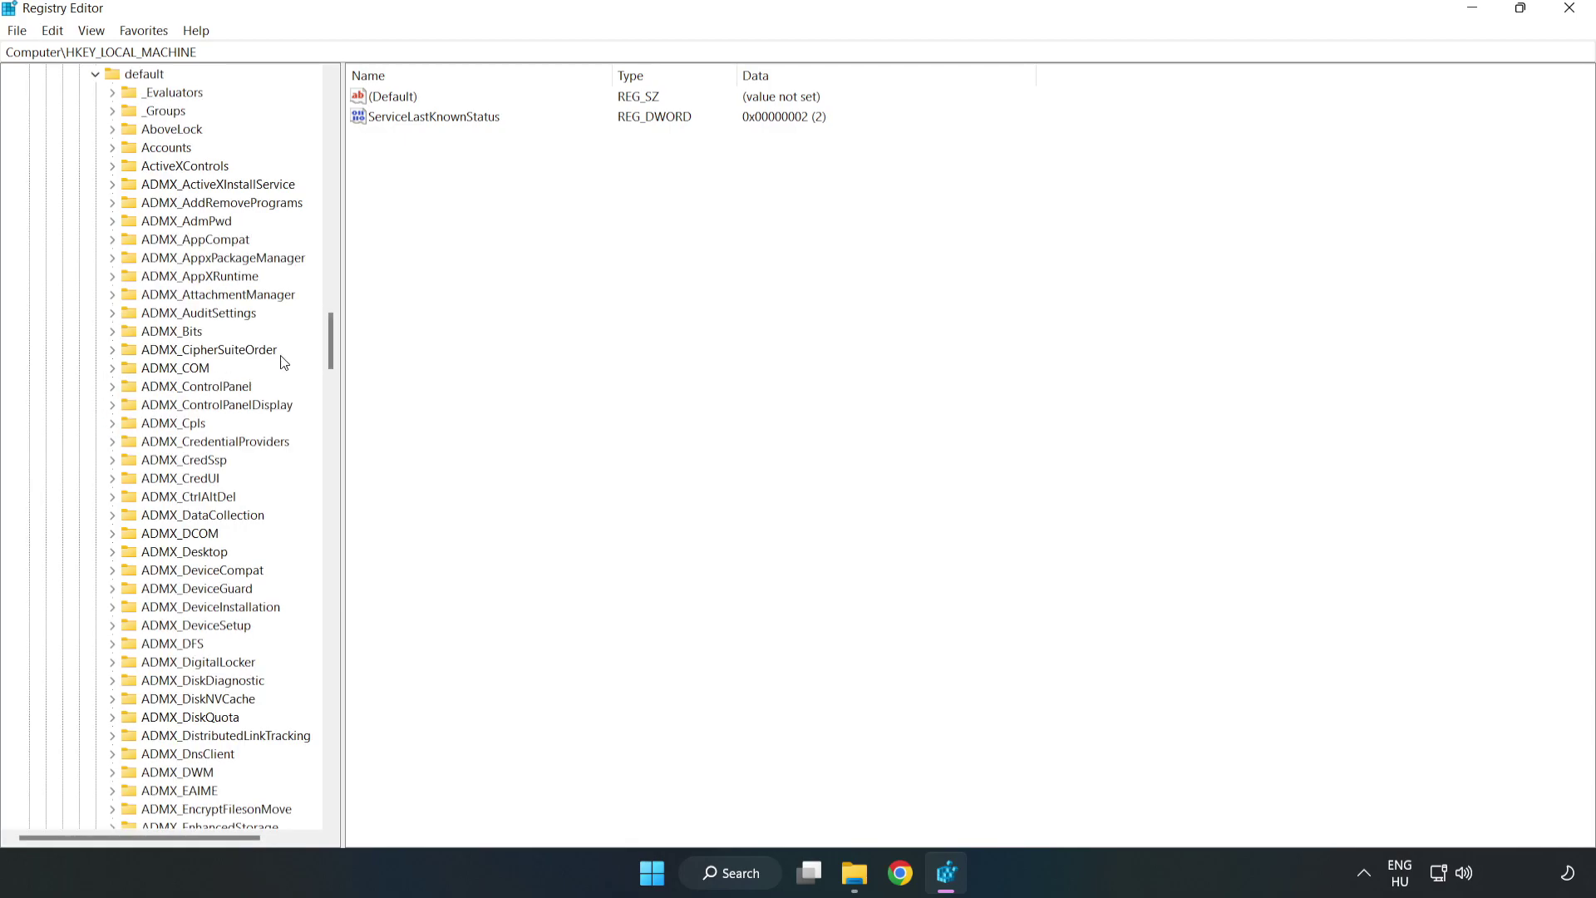
left_click_drag(330, 341, 323, 527)
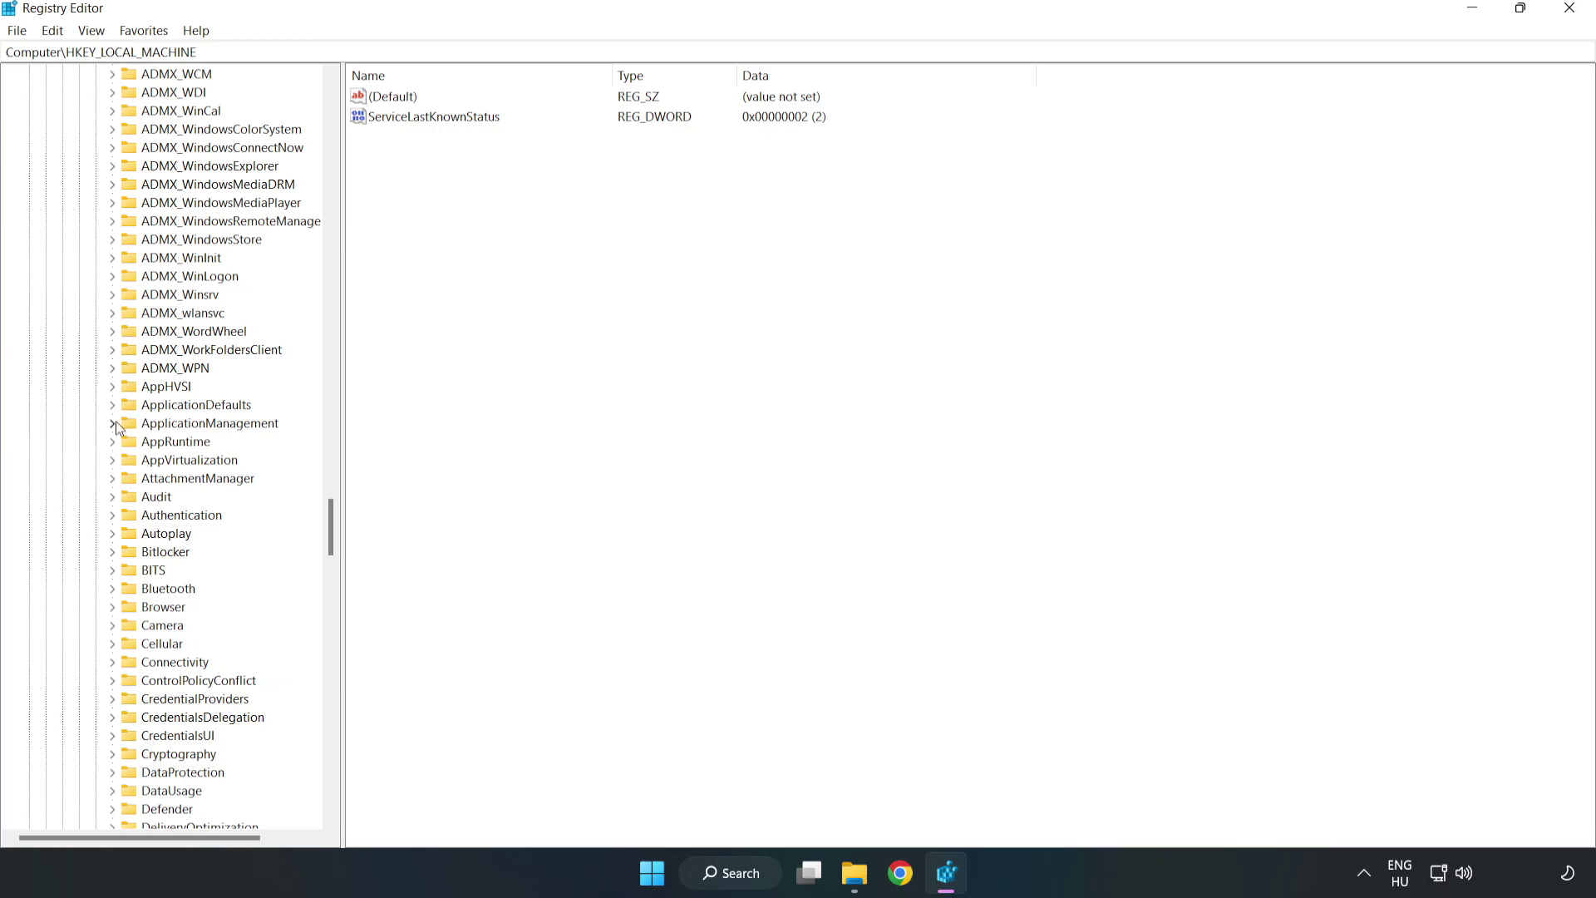
left_click(114, 423)
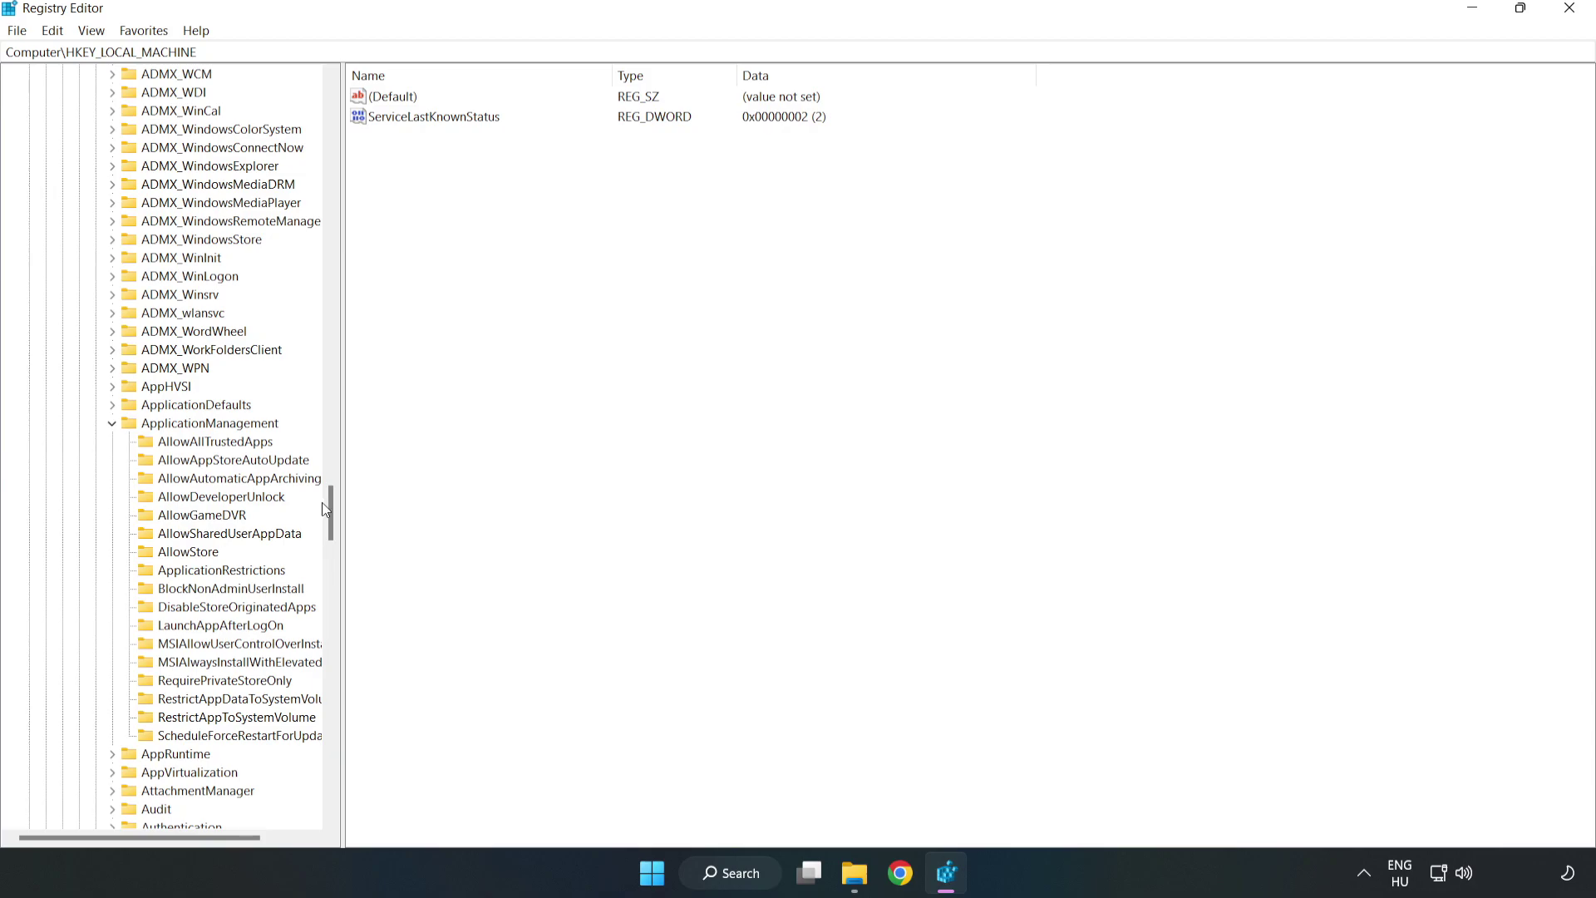
left_click(184, 517)
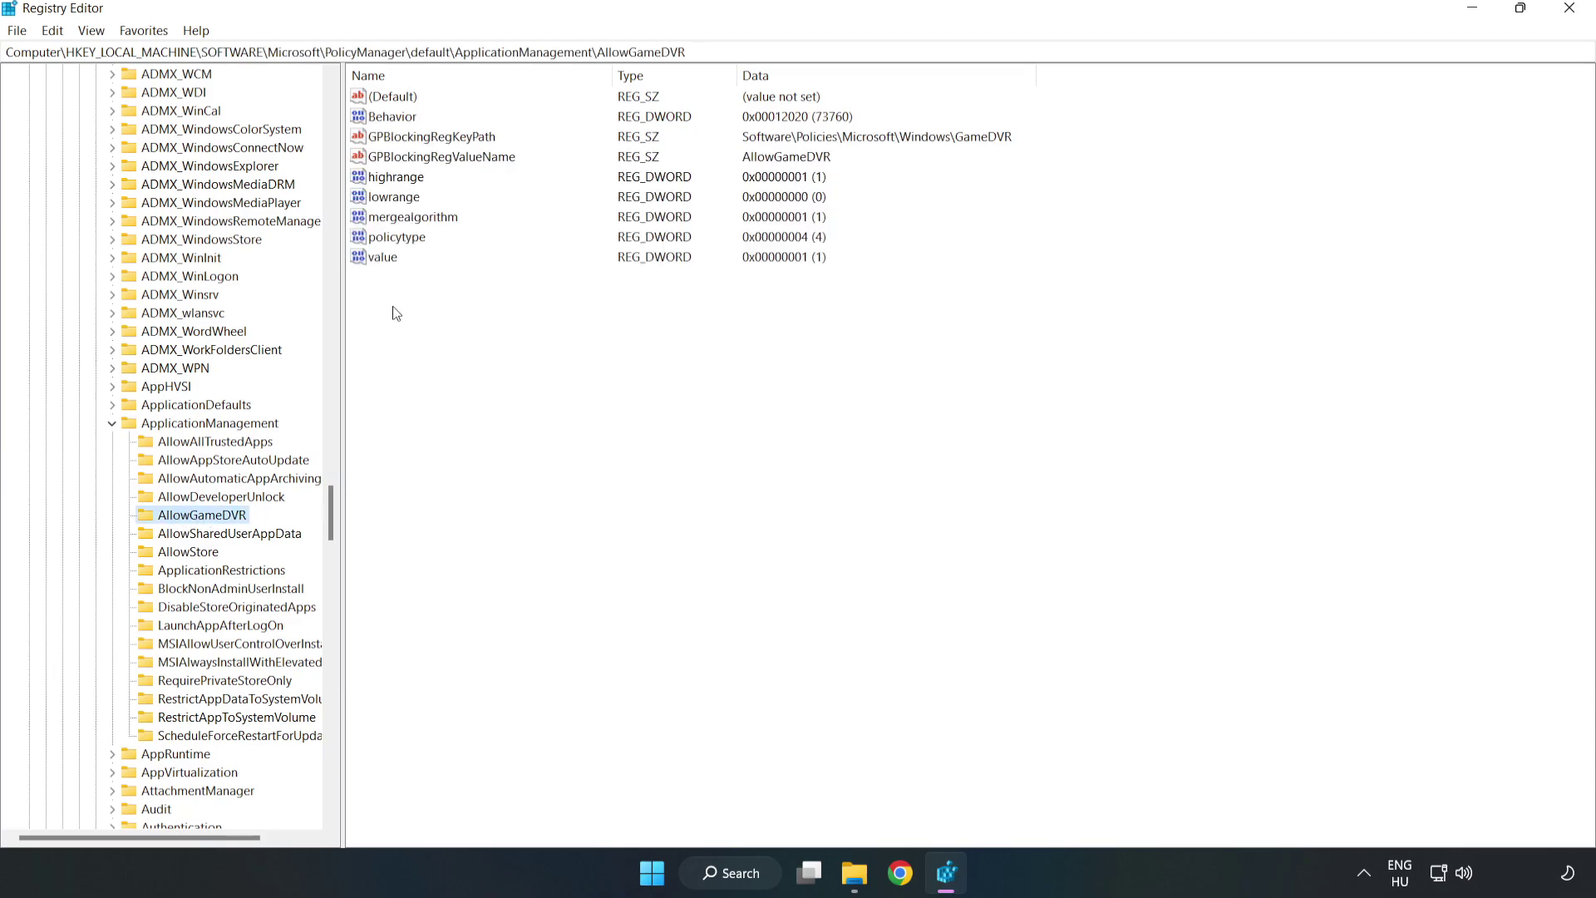
Set the AllowGameDVR 'value' entry to 0 and close Registry Editor
left_click(371, 259)
right_click(390, 264)
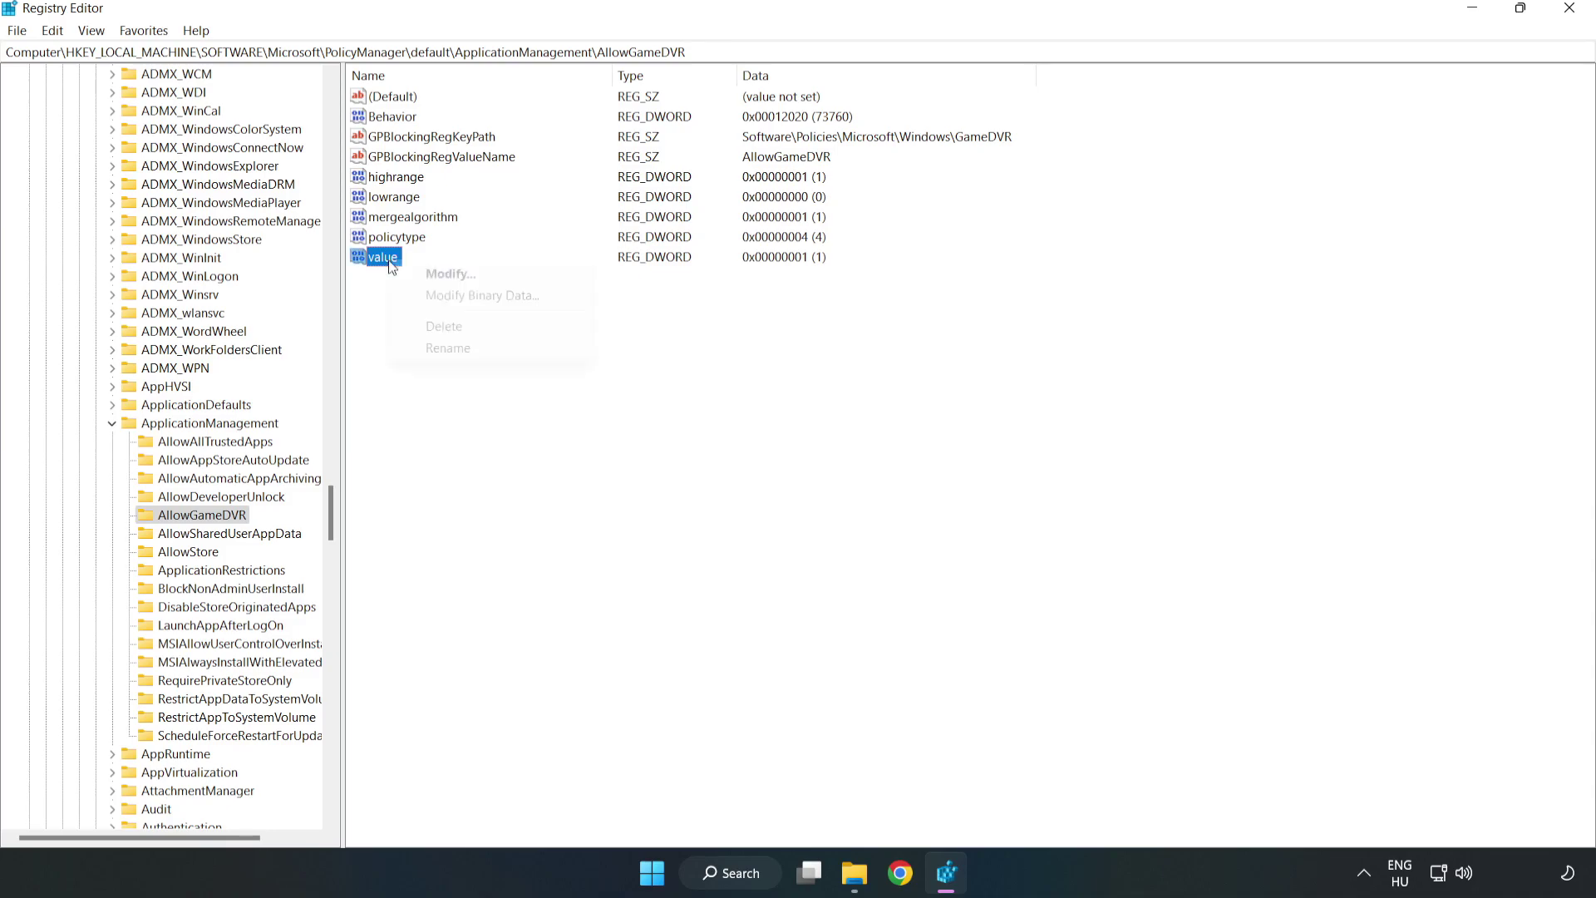
left_click(457, 275)
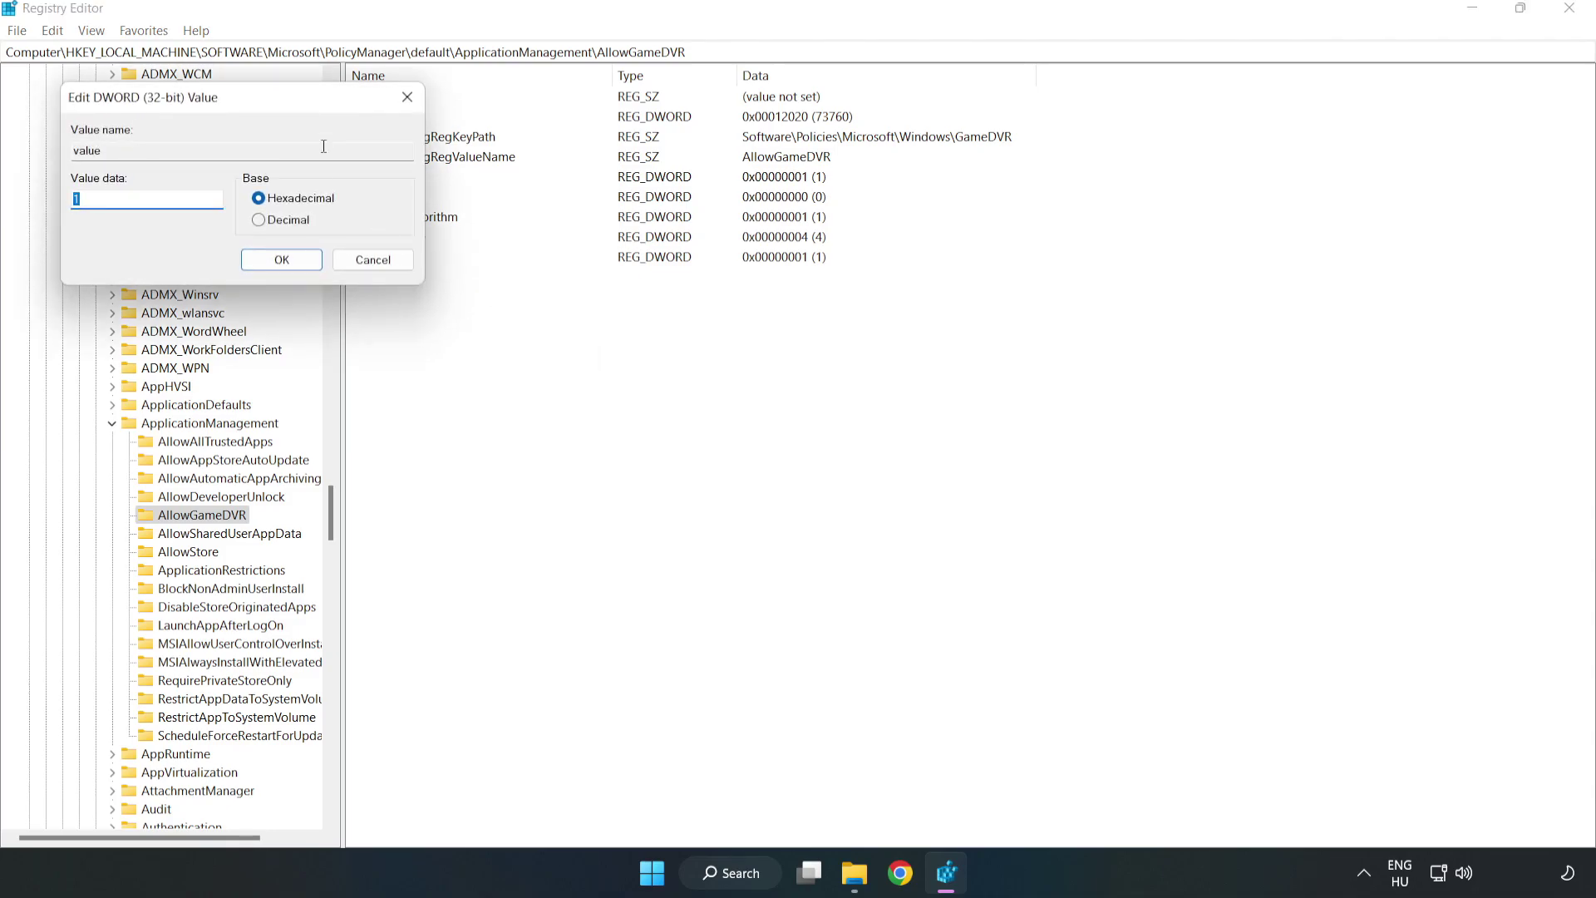
left_click_drag(297, 110, 810, 331)
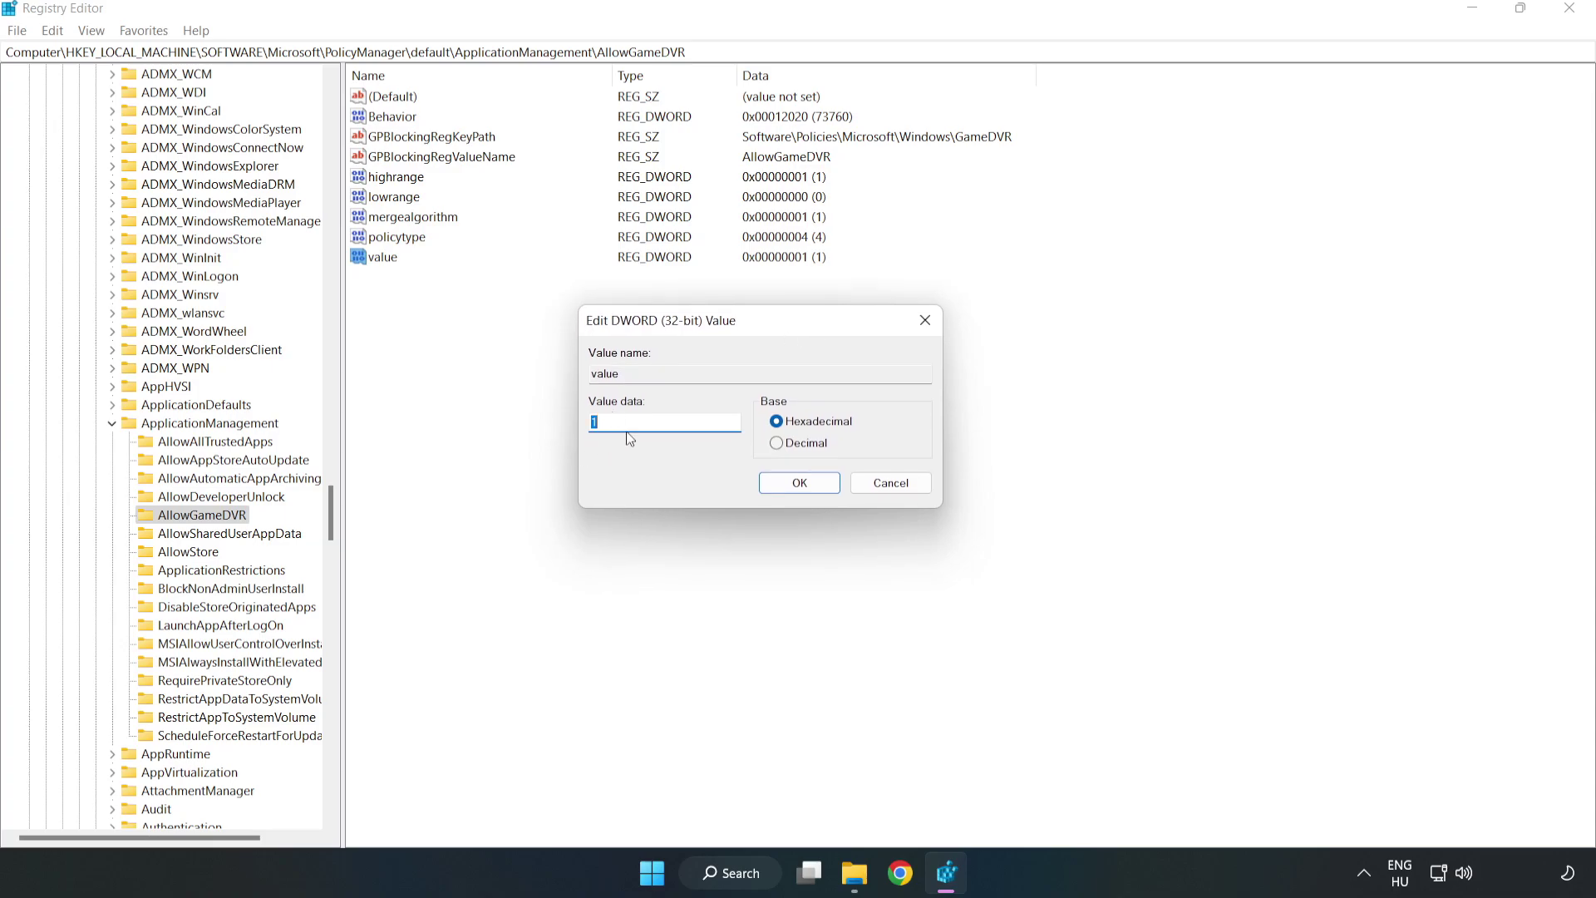
key("BackSpace")
type("0")
left_click(800, 483)
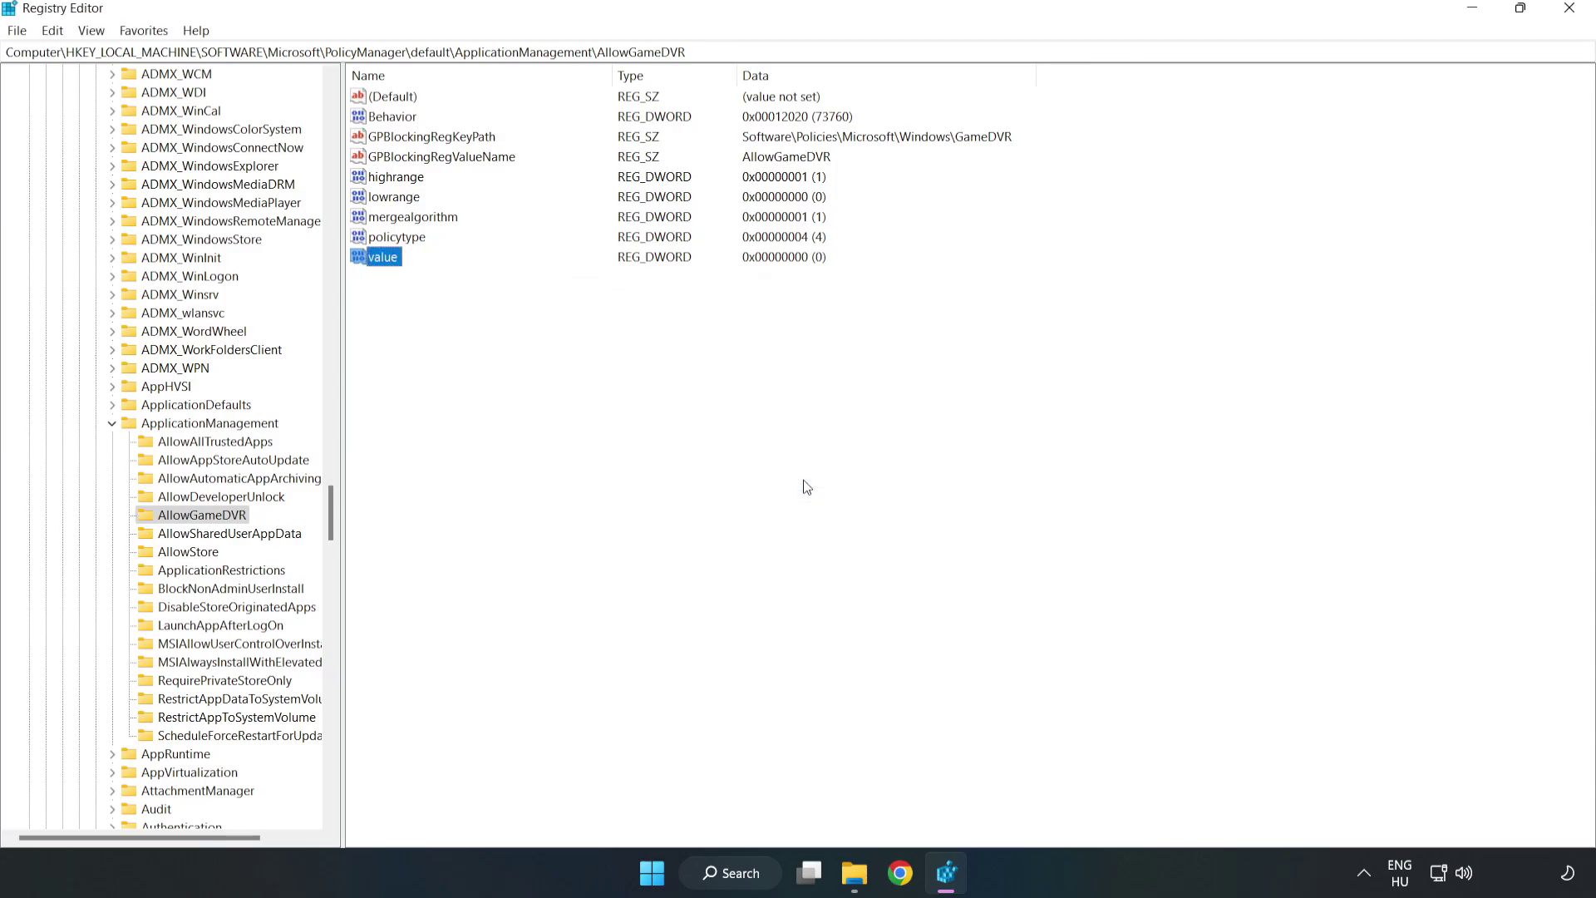
left_click(1571, 11)
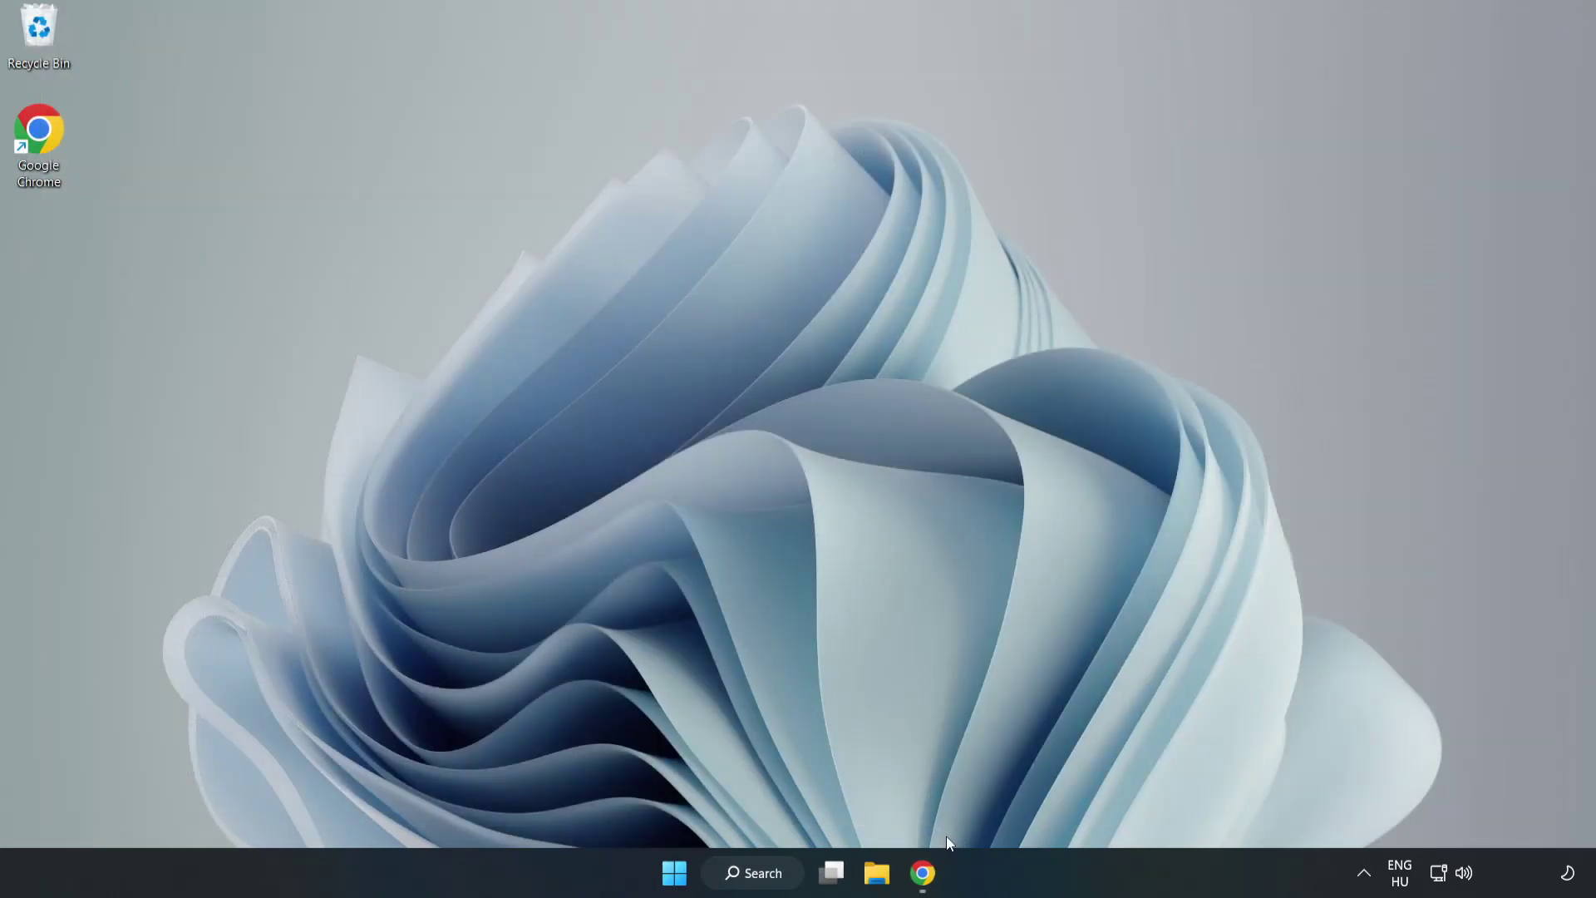
mouse_move(899, 874)
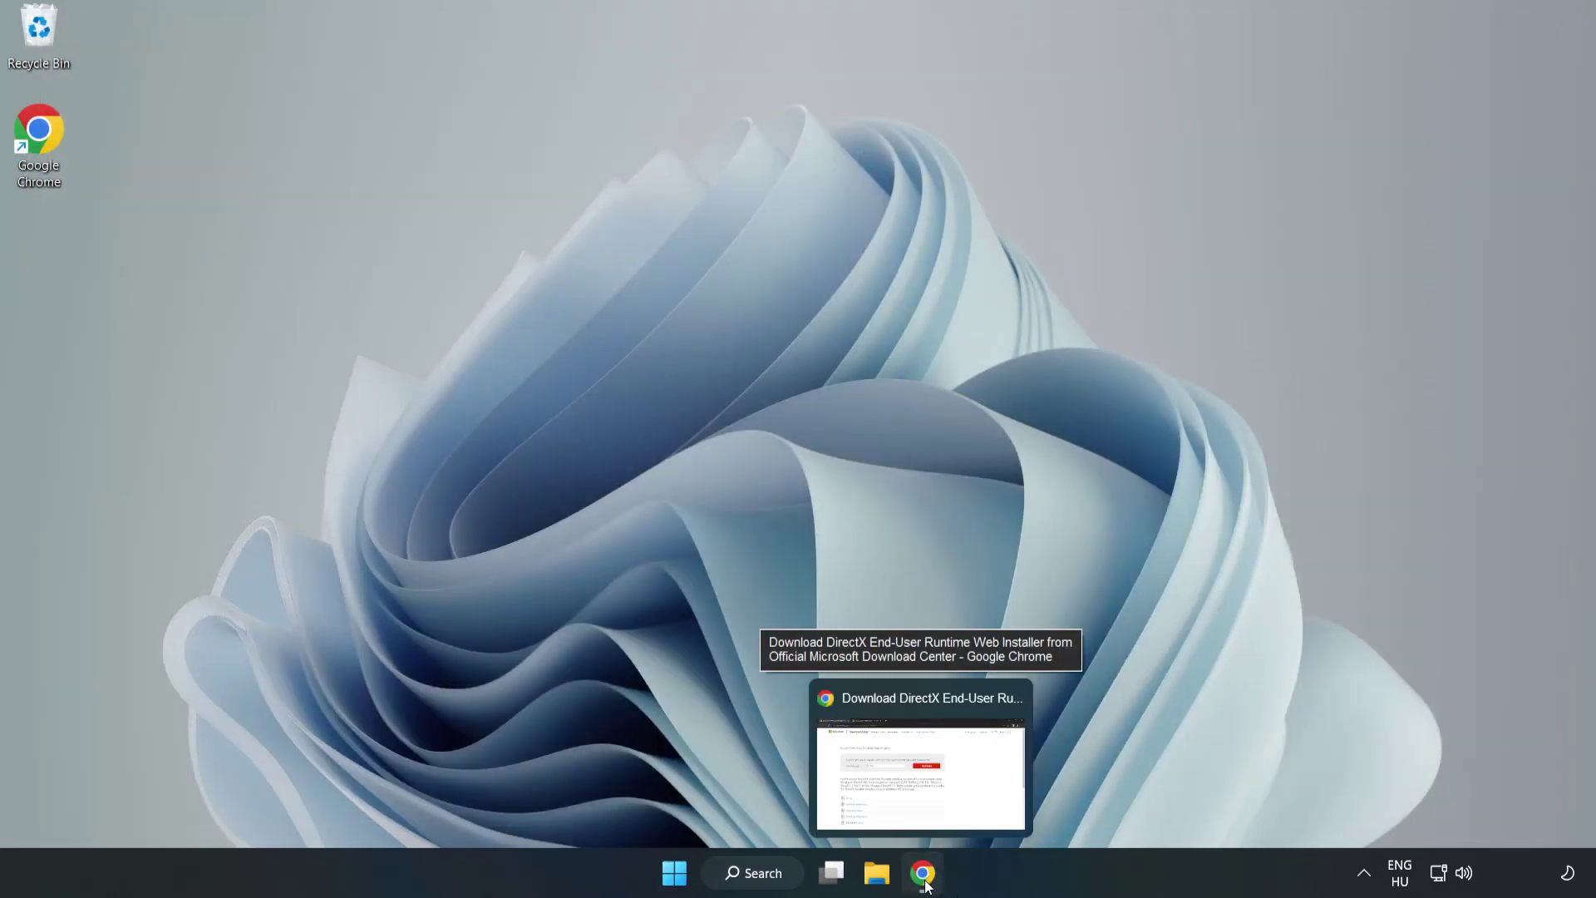
Return to the DirectX End-User Runtime page in the browser and download its Web Installer
left_click(923, 874)
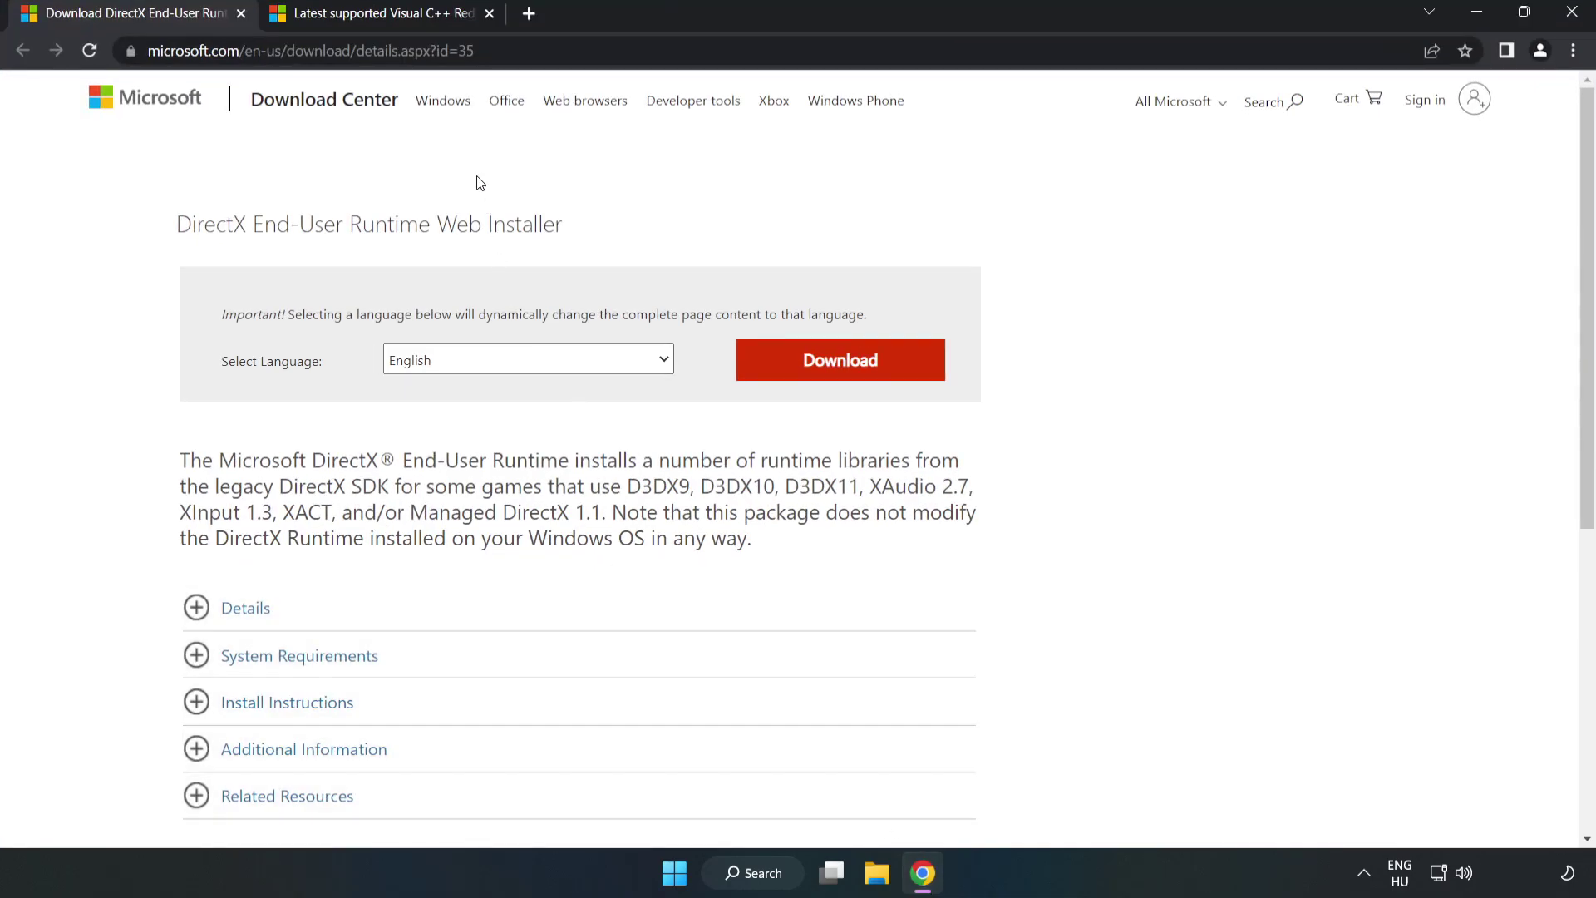
left_click_drag(400, 49, 524, 48)
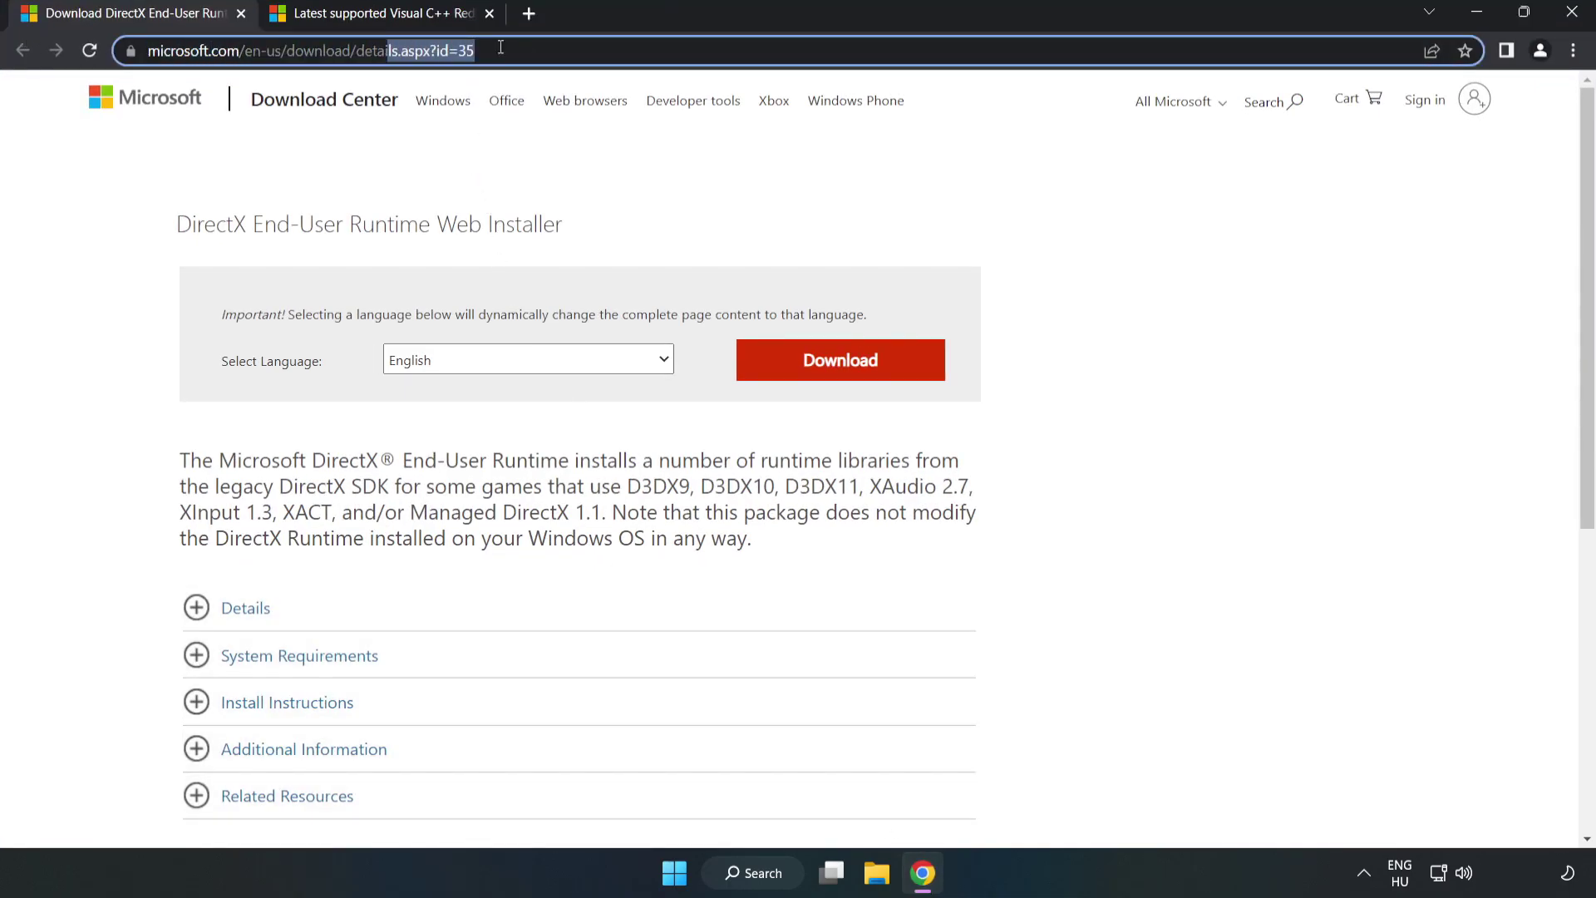
left_click(645, 190)
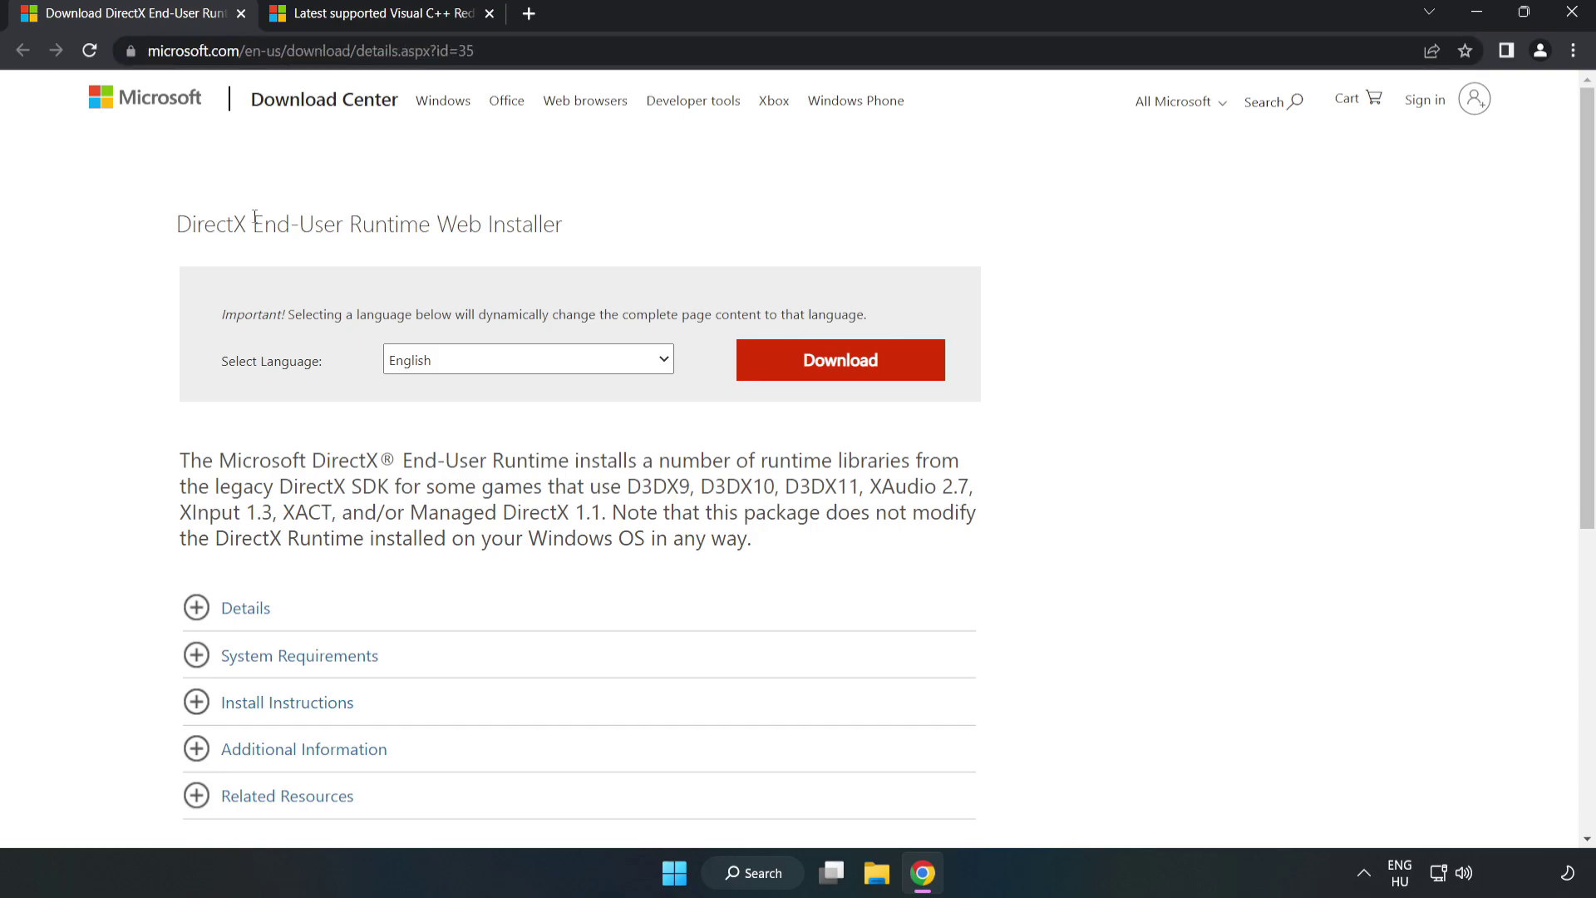
left_click(851, 379)
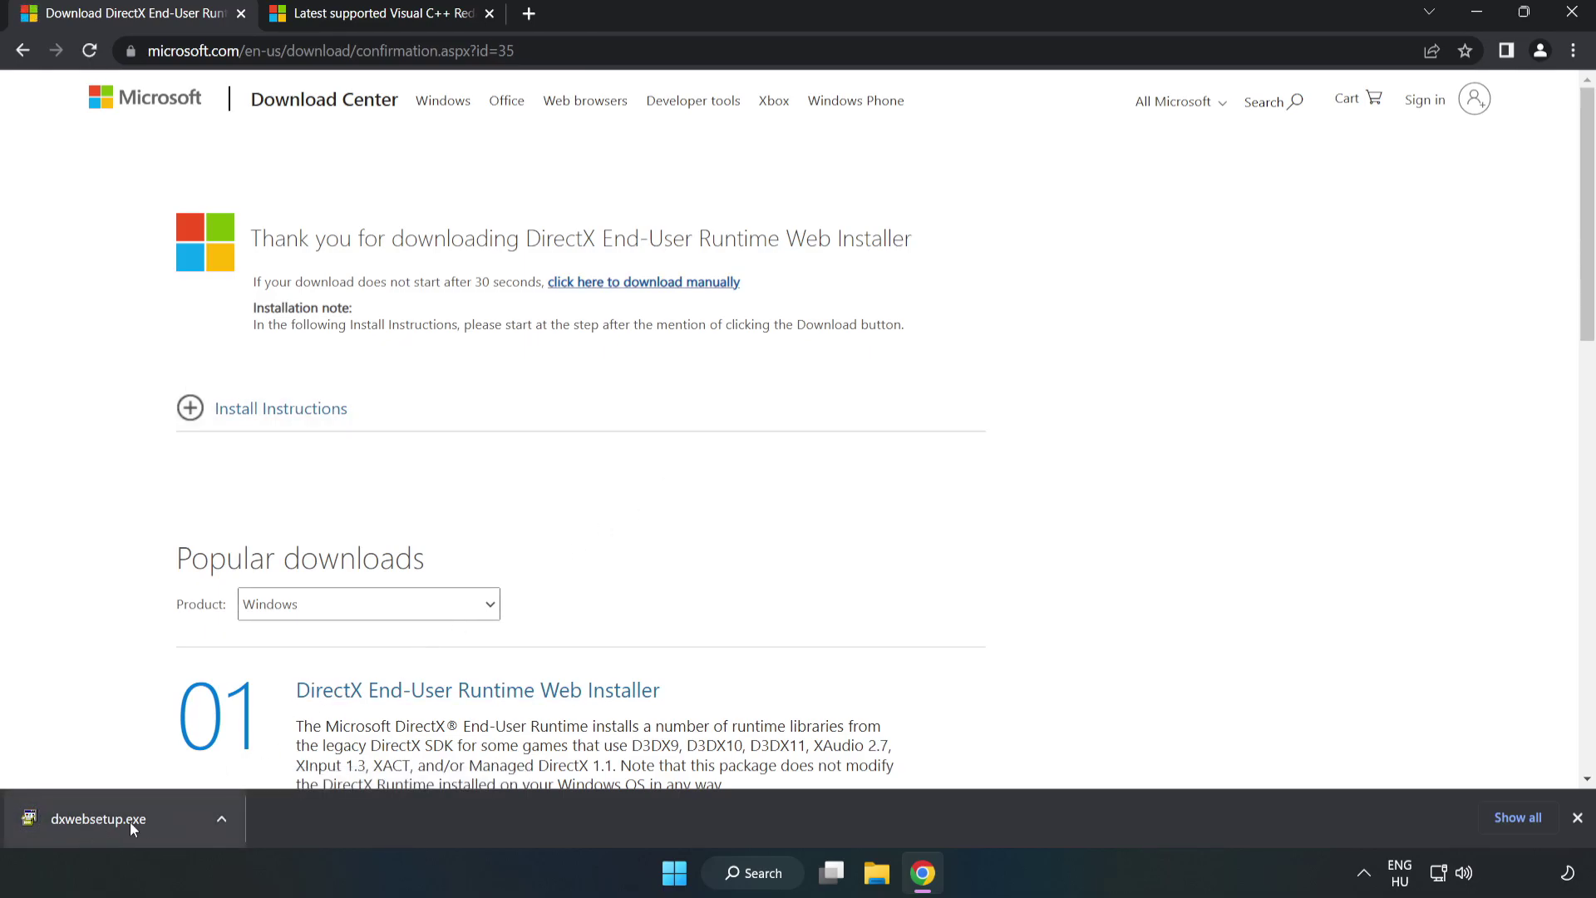
Run dxwebsetup.exe, accept the license, skip the Bing Bar, and finish the DirectX setup
left_click(161, 823)
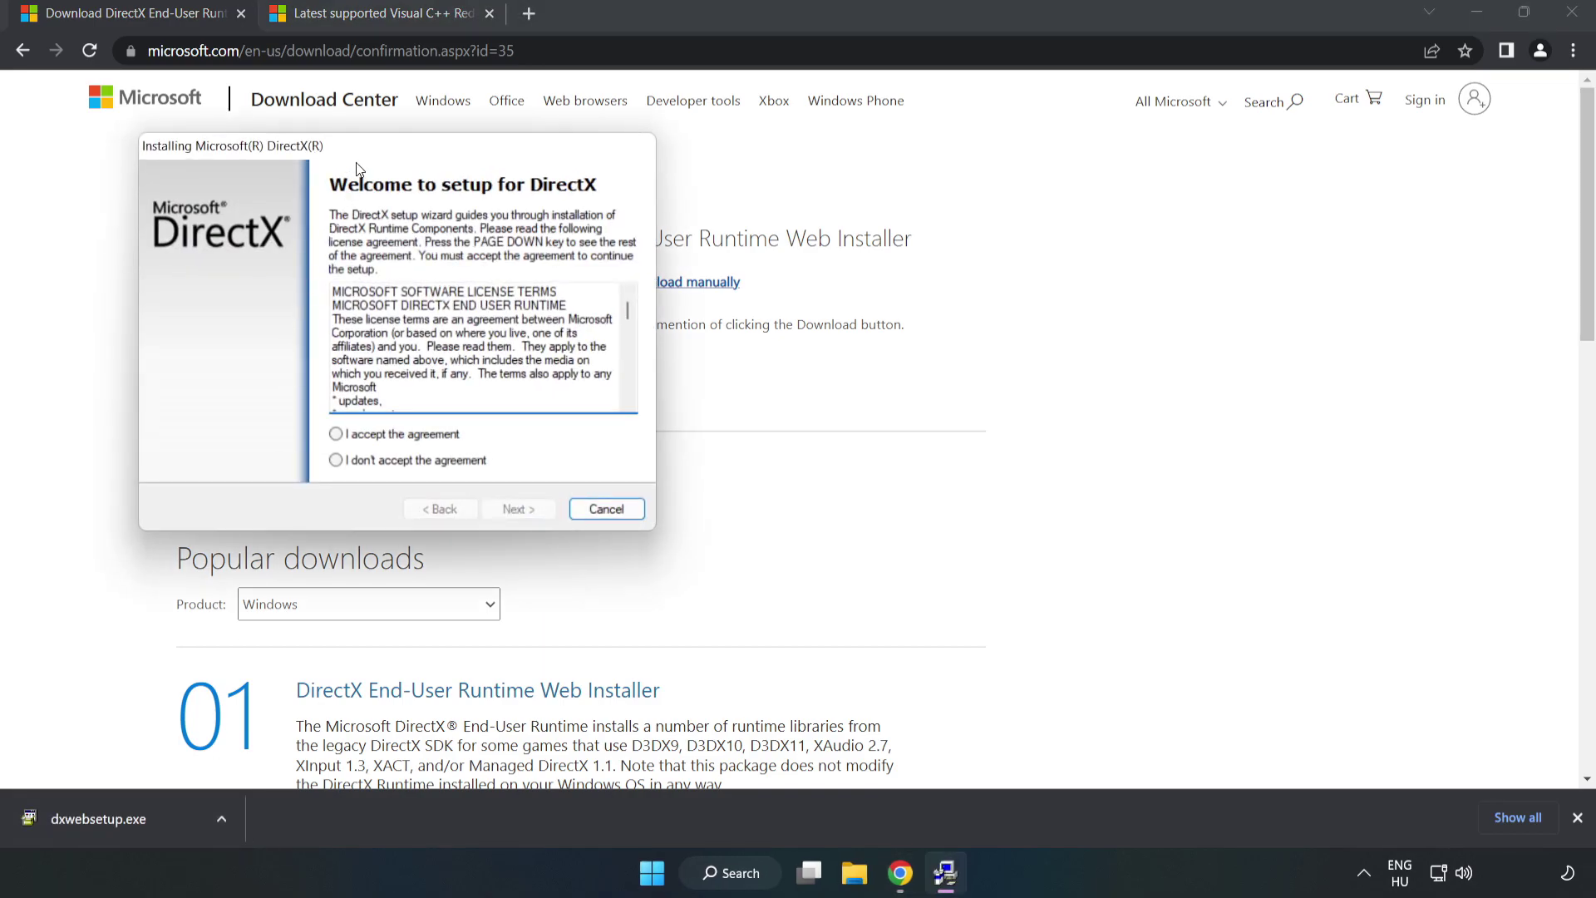
left_click_drag(358, 148, 756, 225)
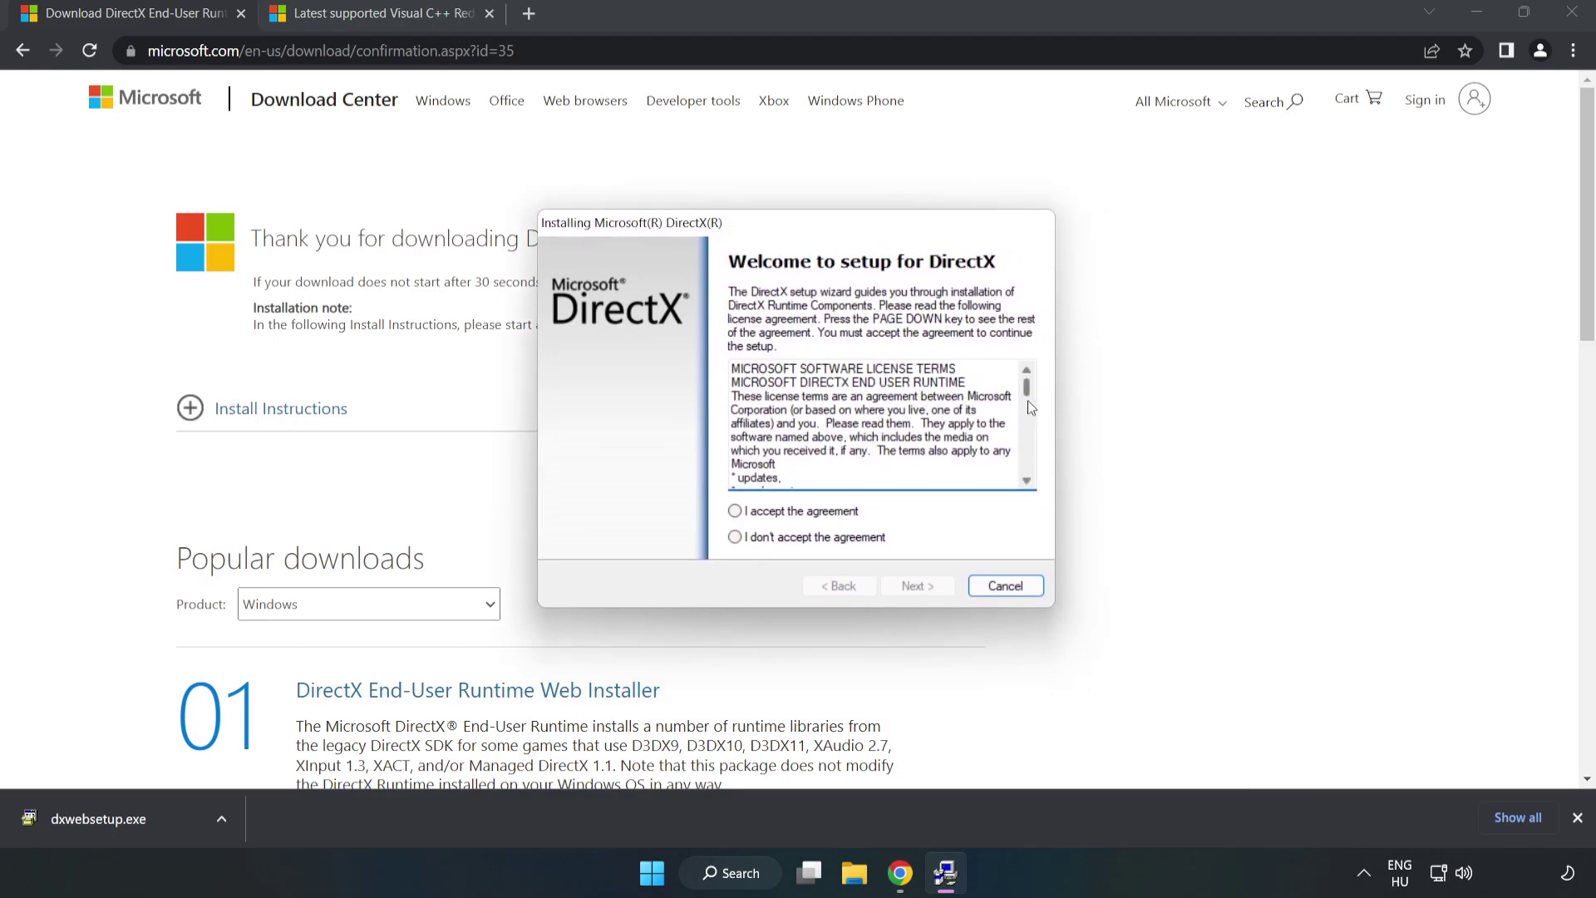
left_click_drag(1028, 389, 1028, 486)
left_click(732, 513)
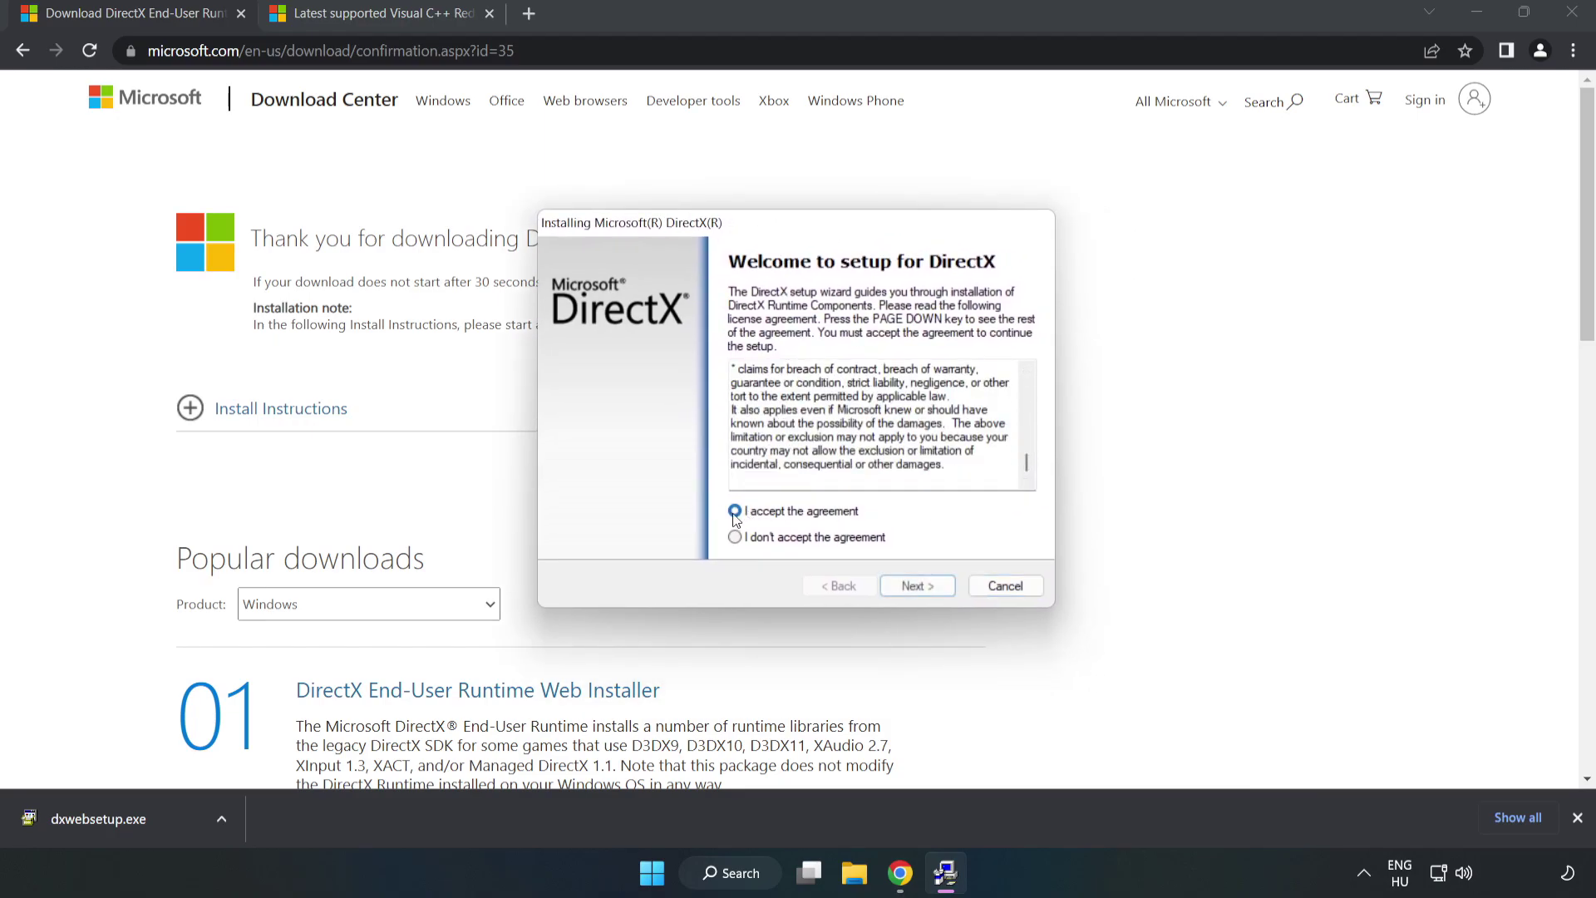
left_click(923, 586)
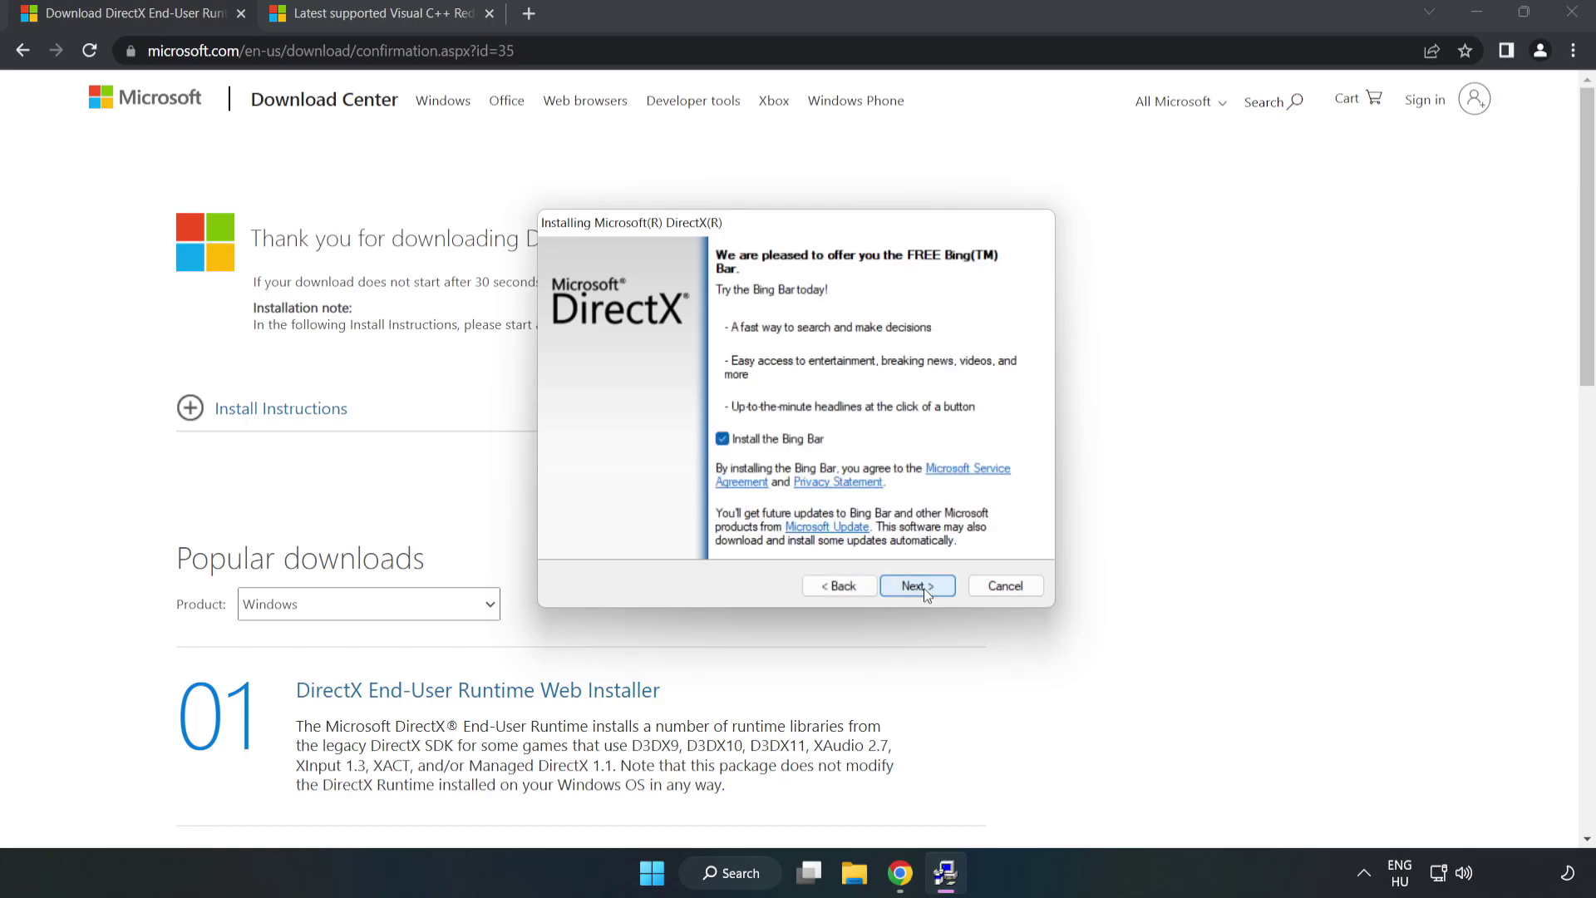
left_click(722, 439)
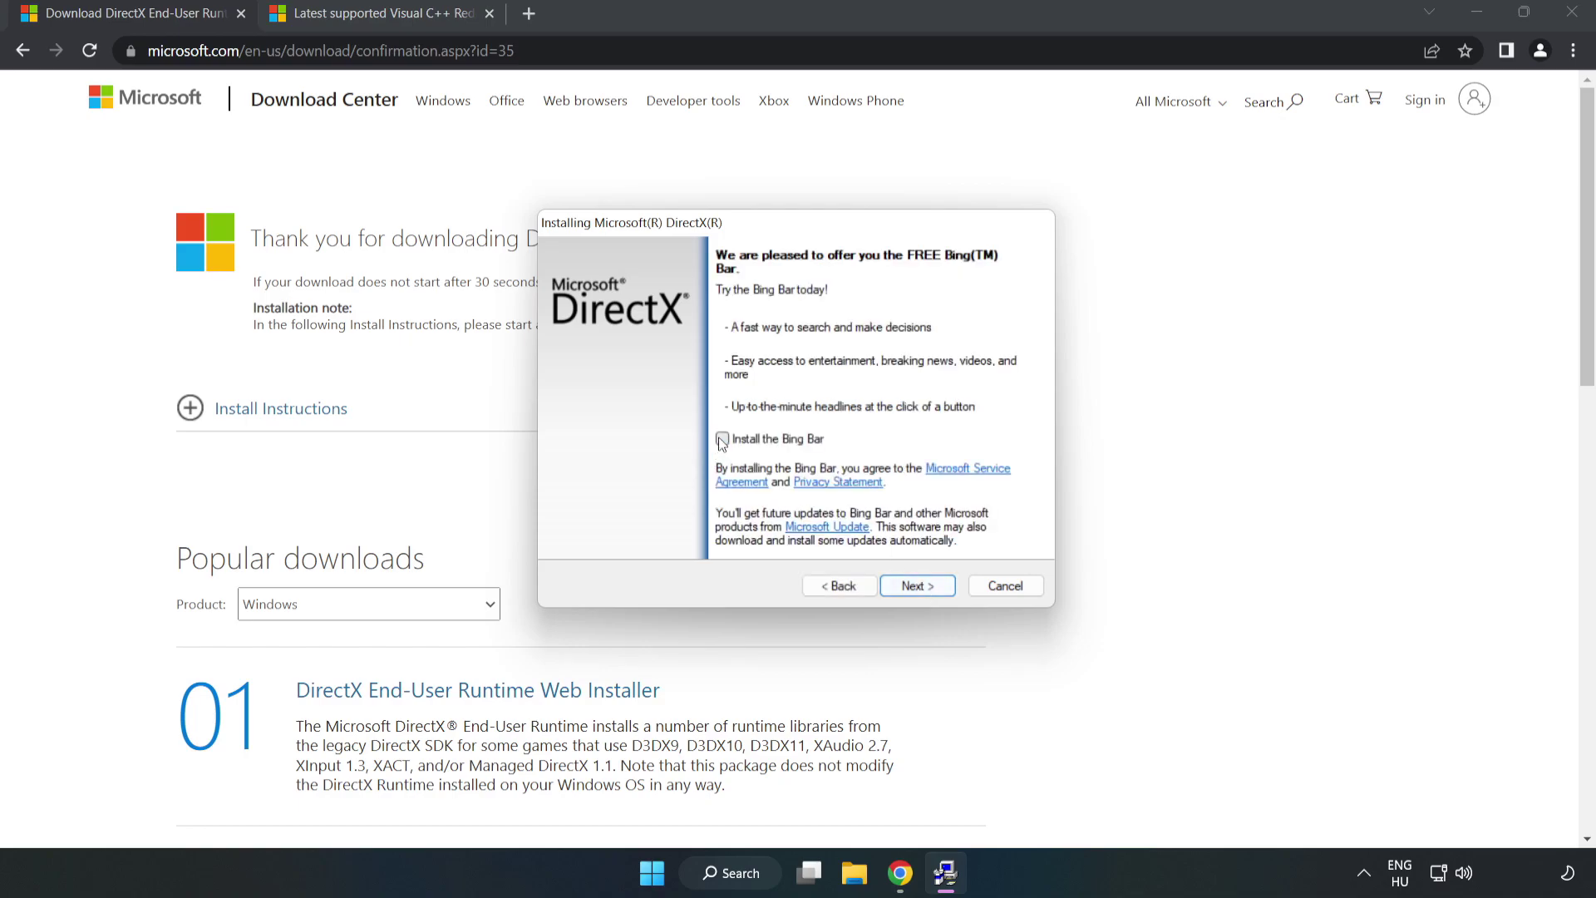
left_click(922, 587)
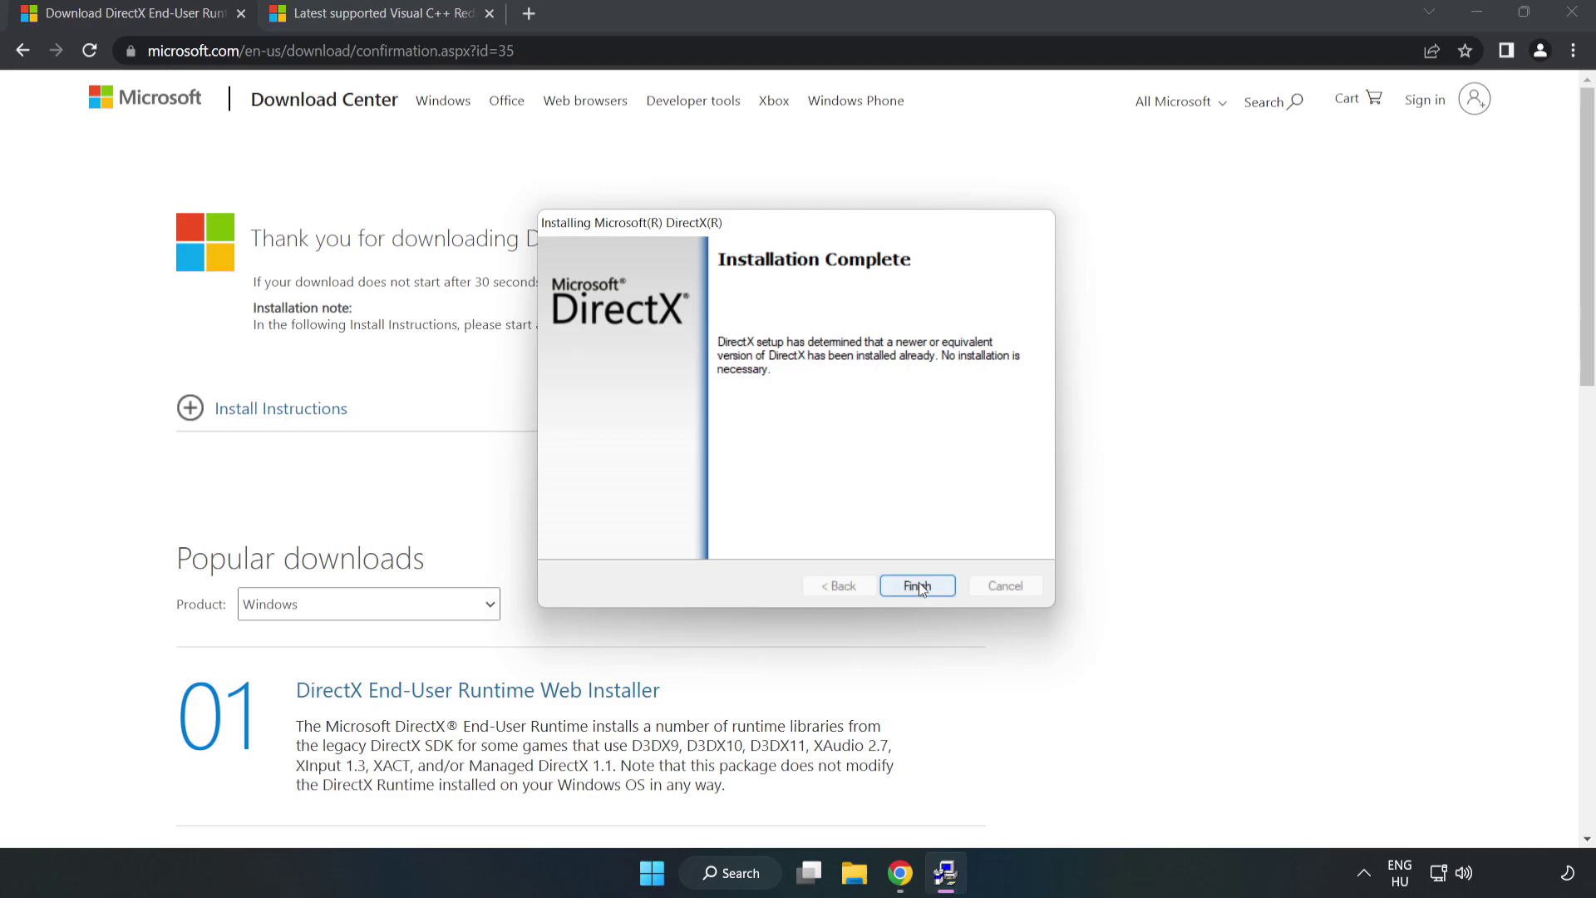
left_click(922, 587)
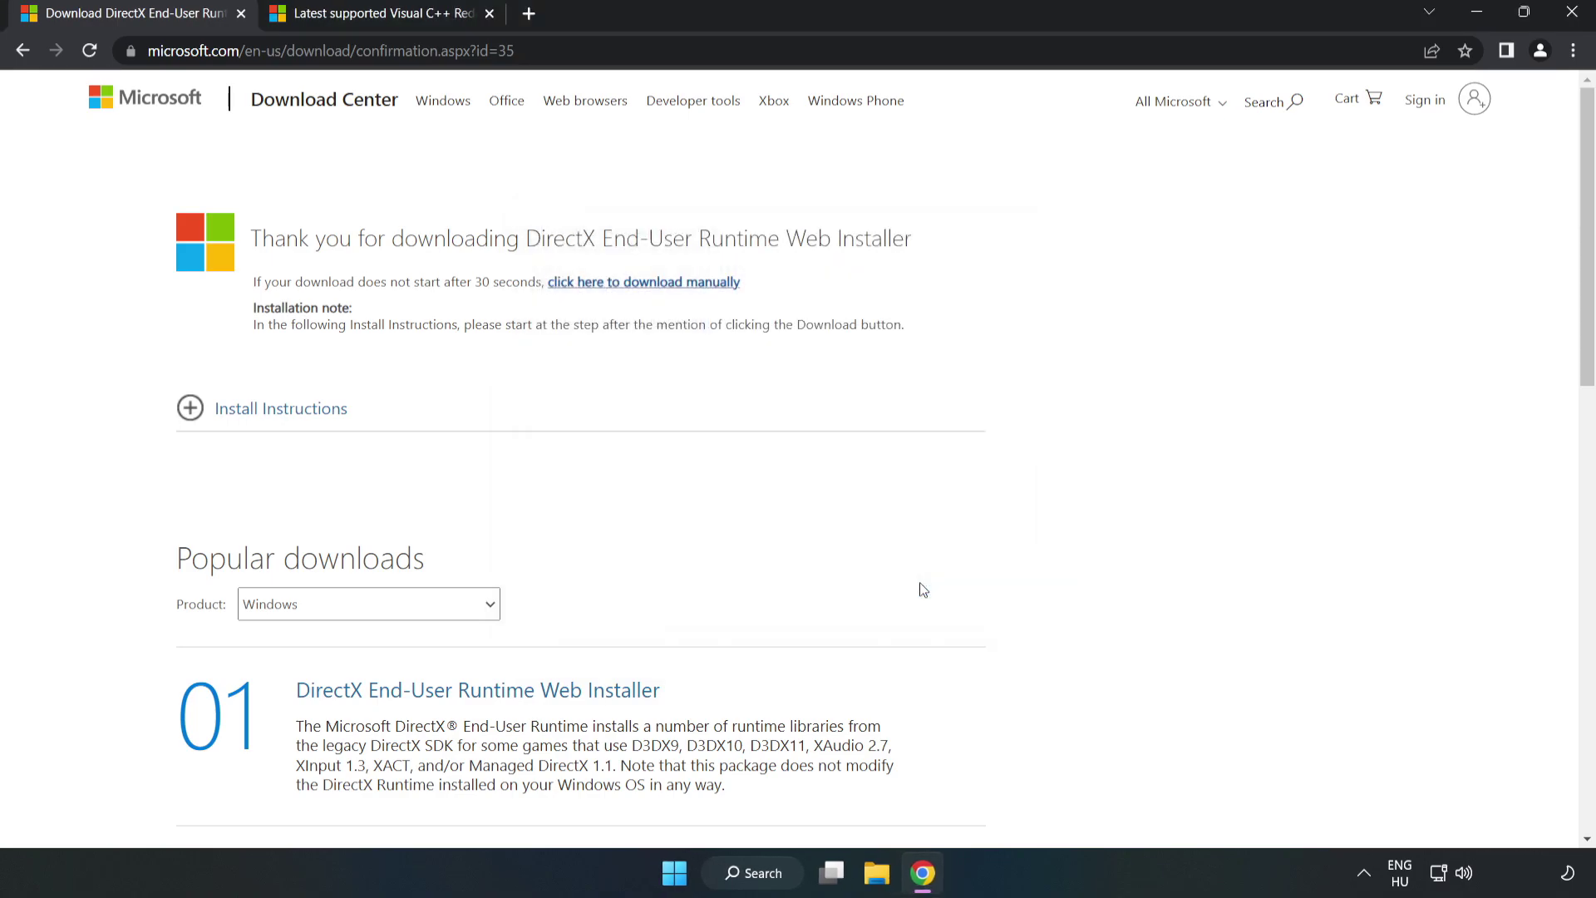
Close the DirectX tab and download the ARM64, x86 and x64 vc_redist installers
left_click(240, 16)
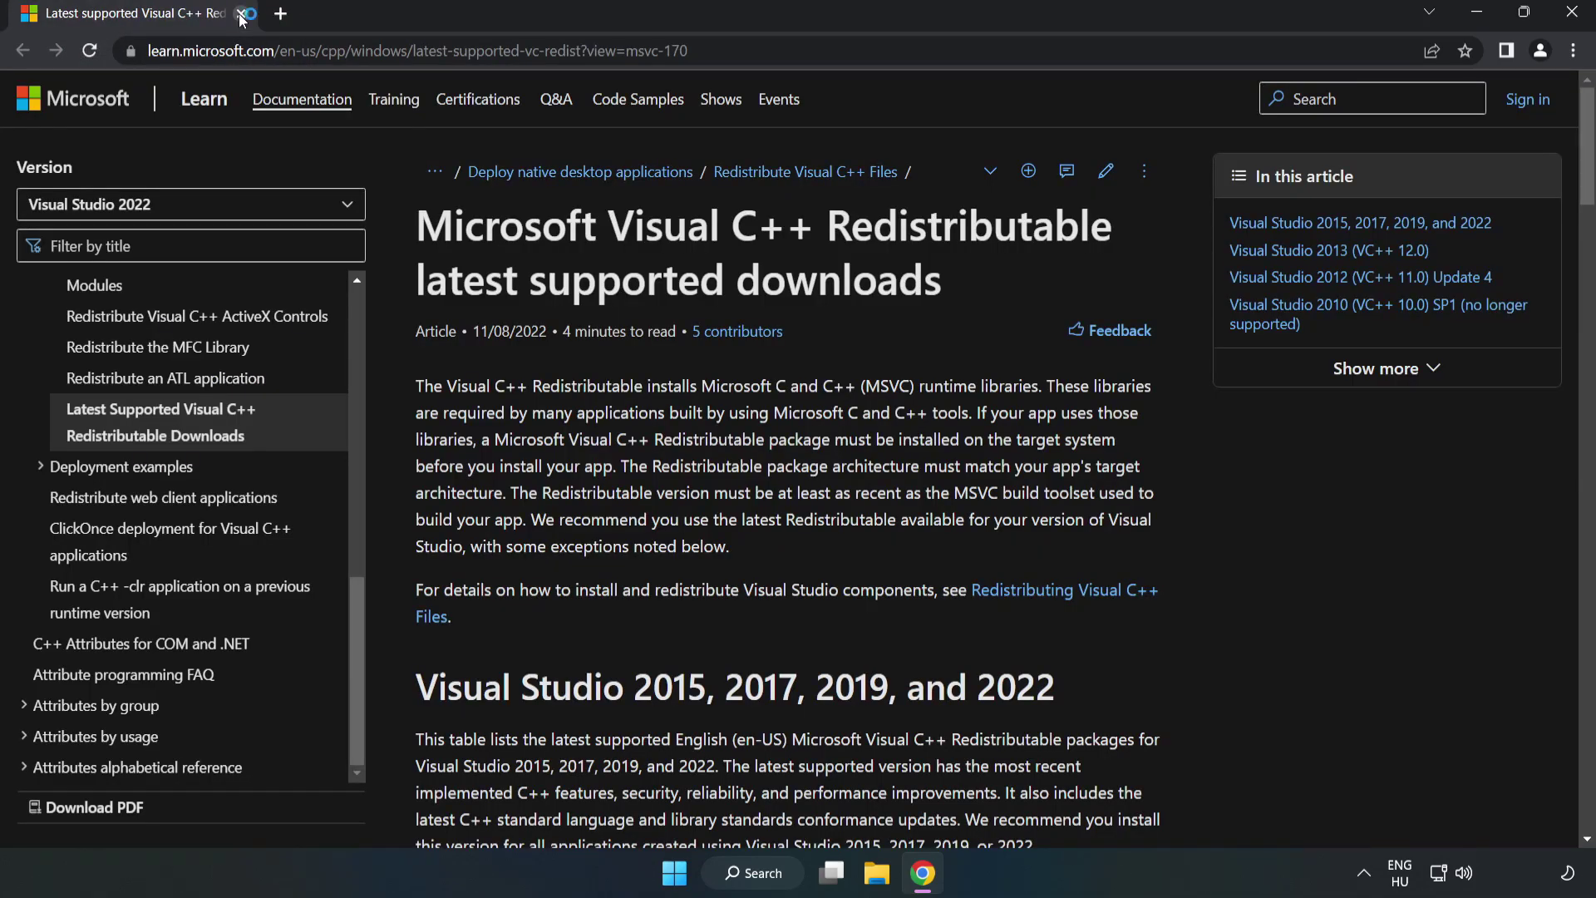
left_click(362, 48)
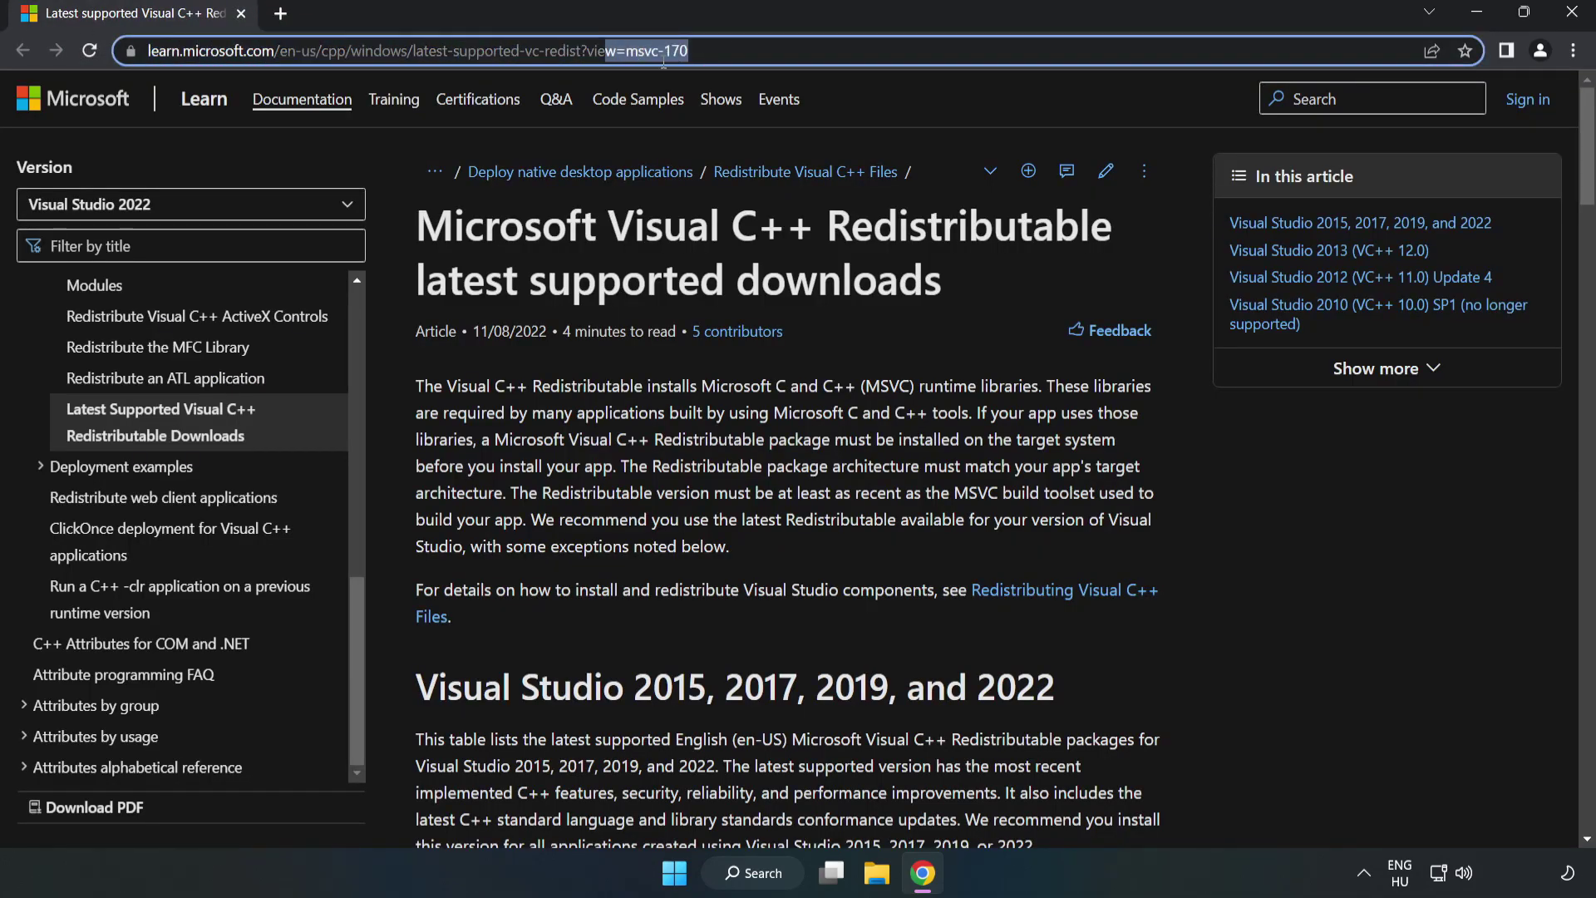
key("End")
left_click(823, 273)
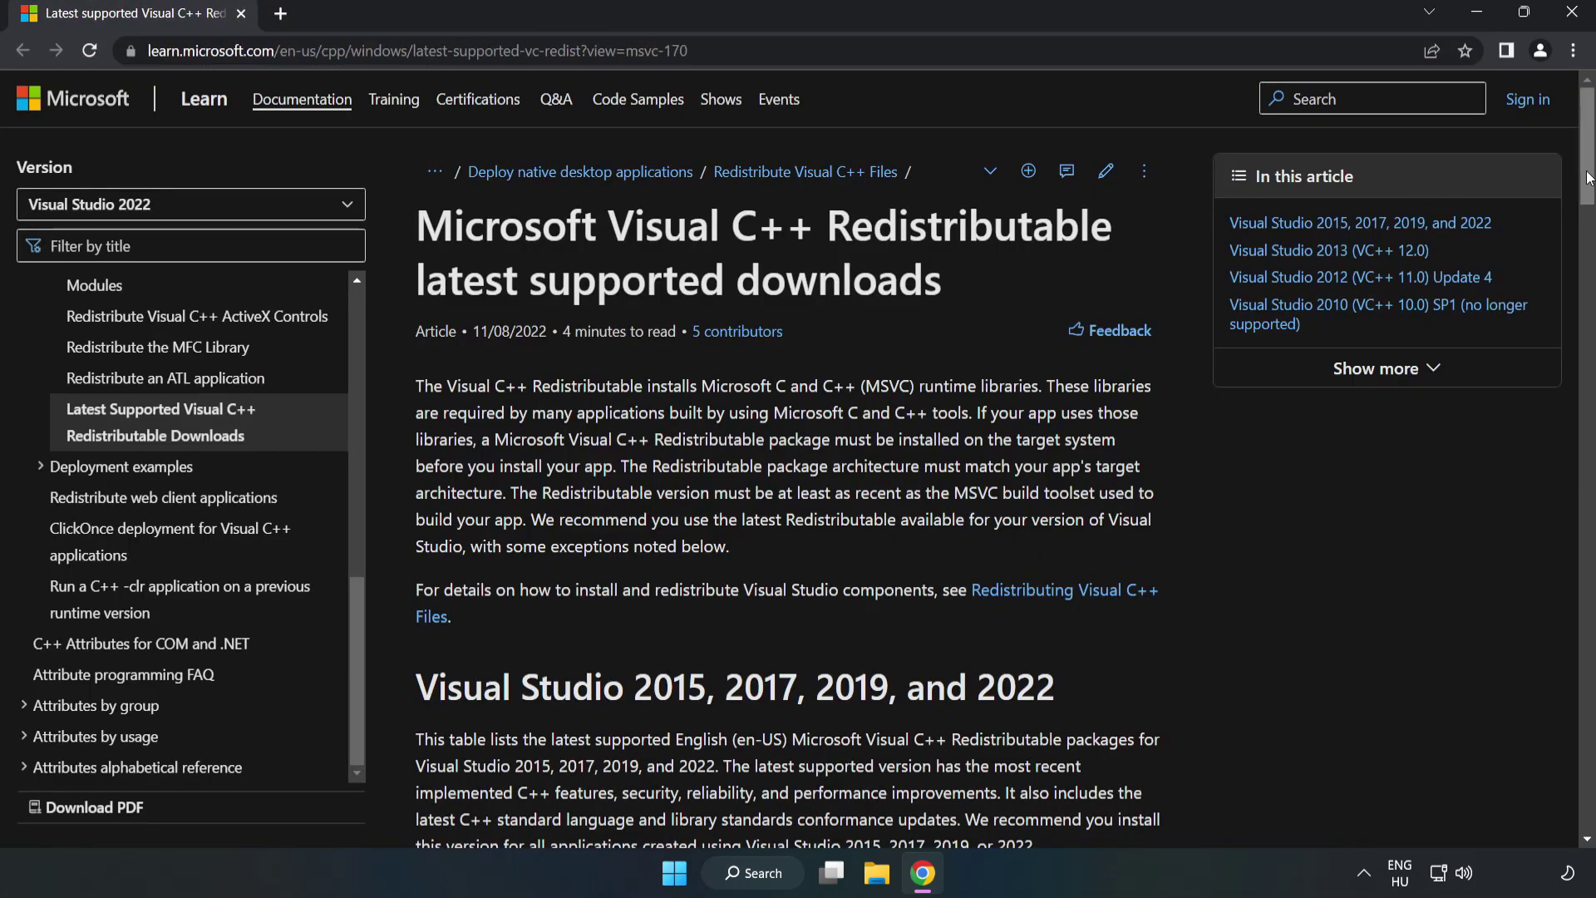
left_click_drag(1590, 181, 1589, 215)
scroll(1589, 215, "down", 3)
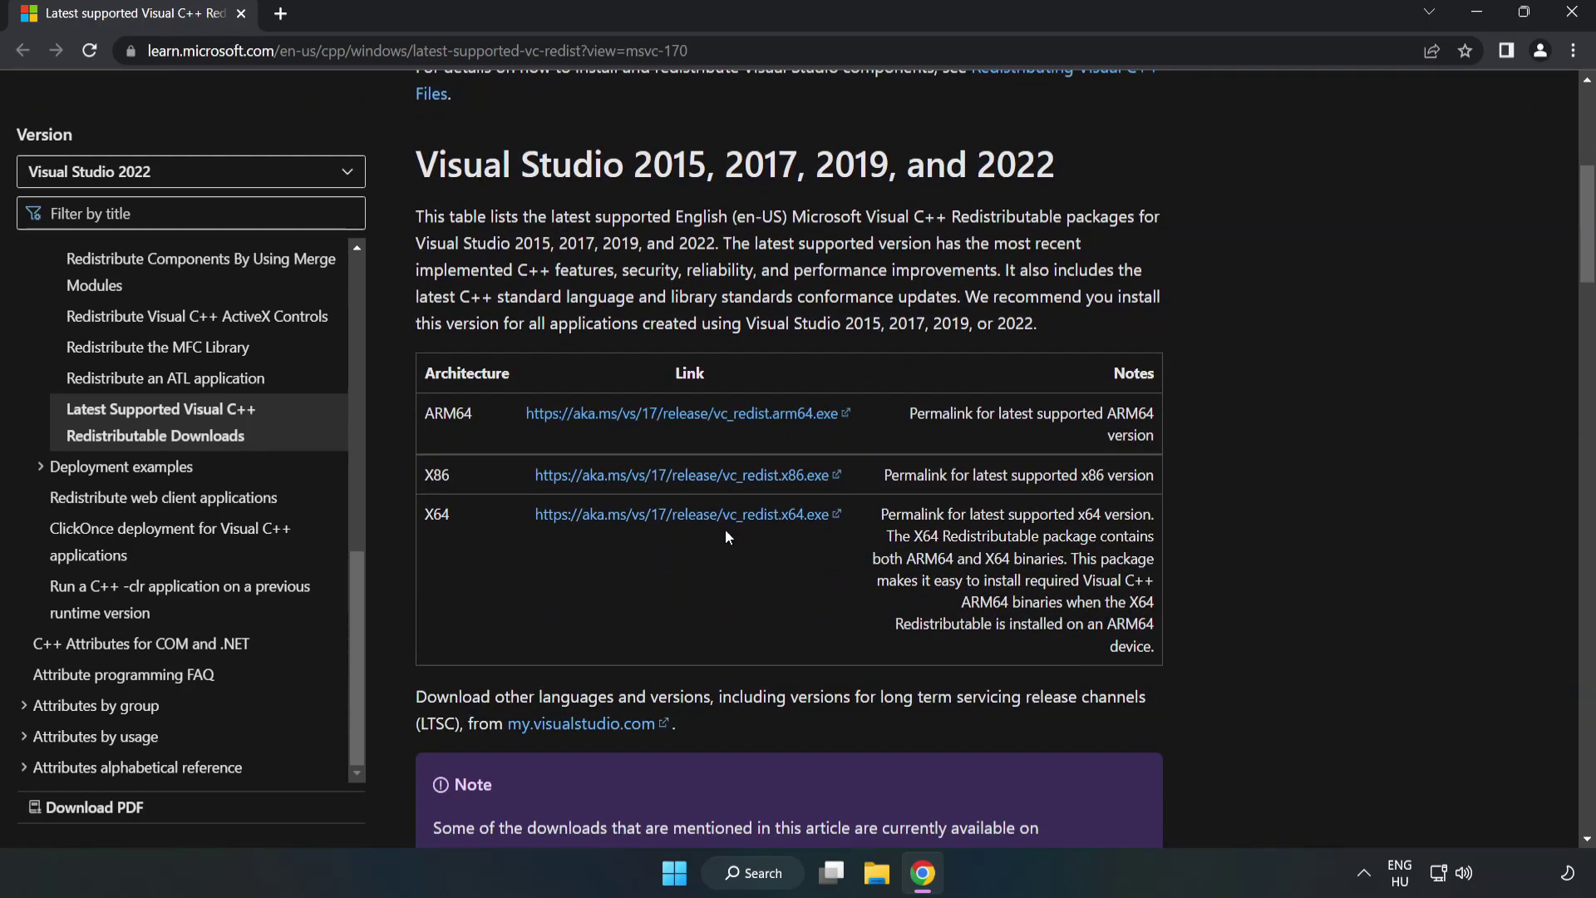
left_click(701, 483)
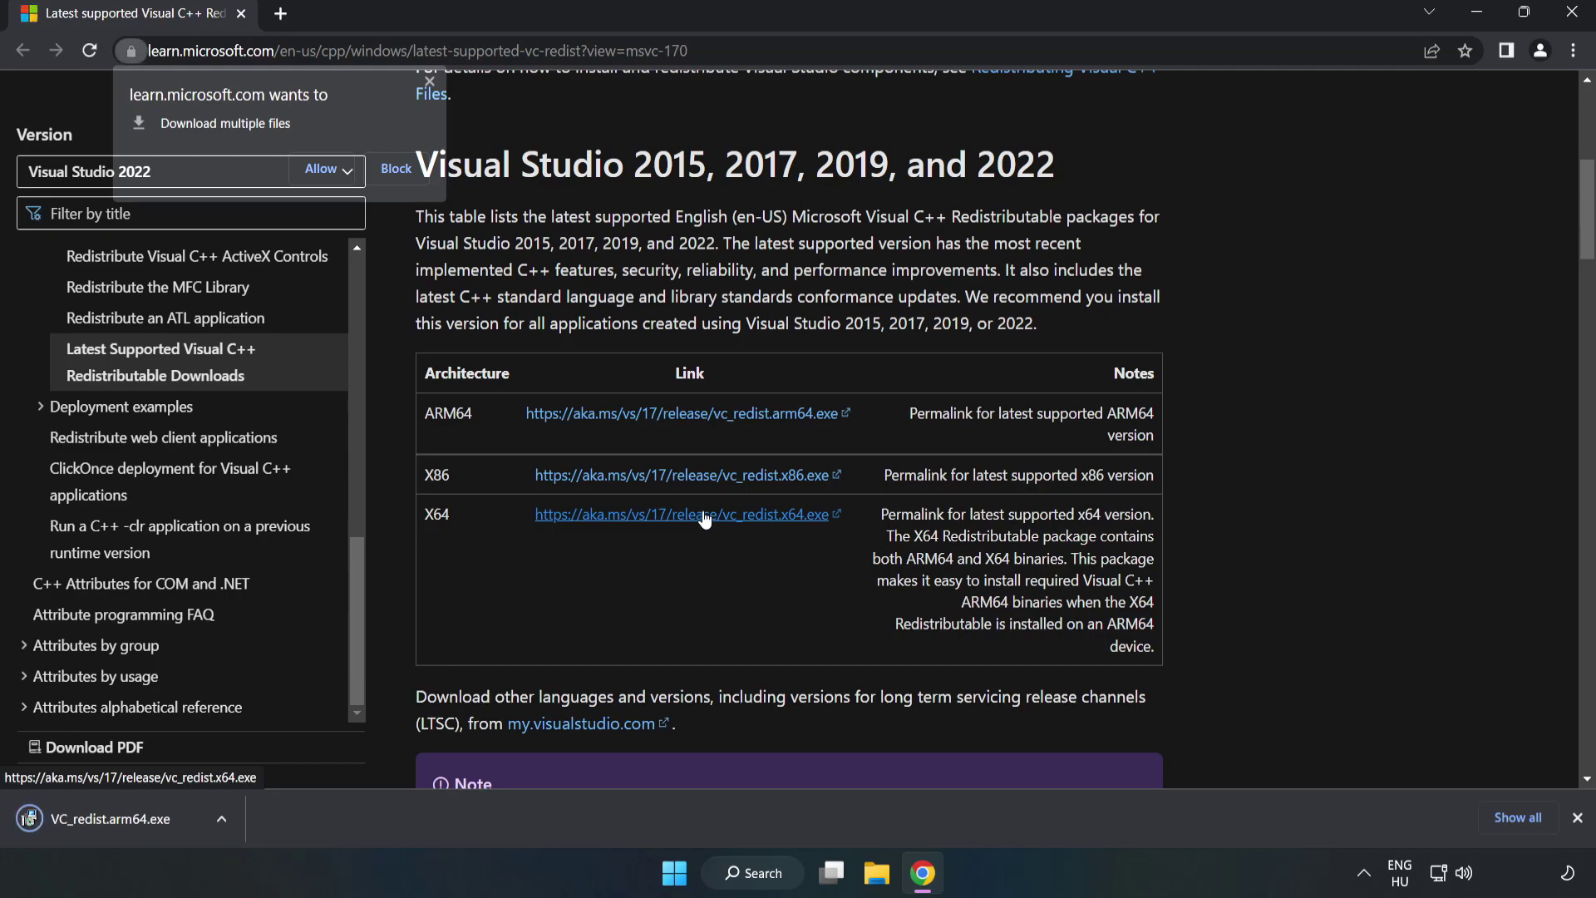
left_click(323, 169)
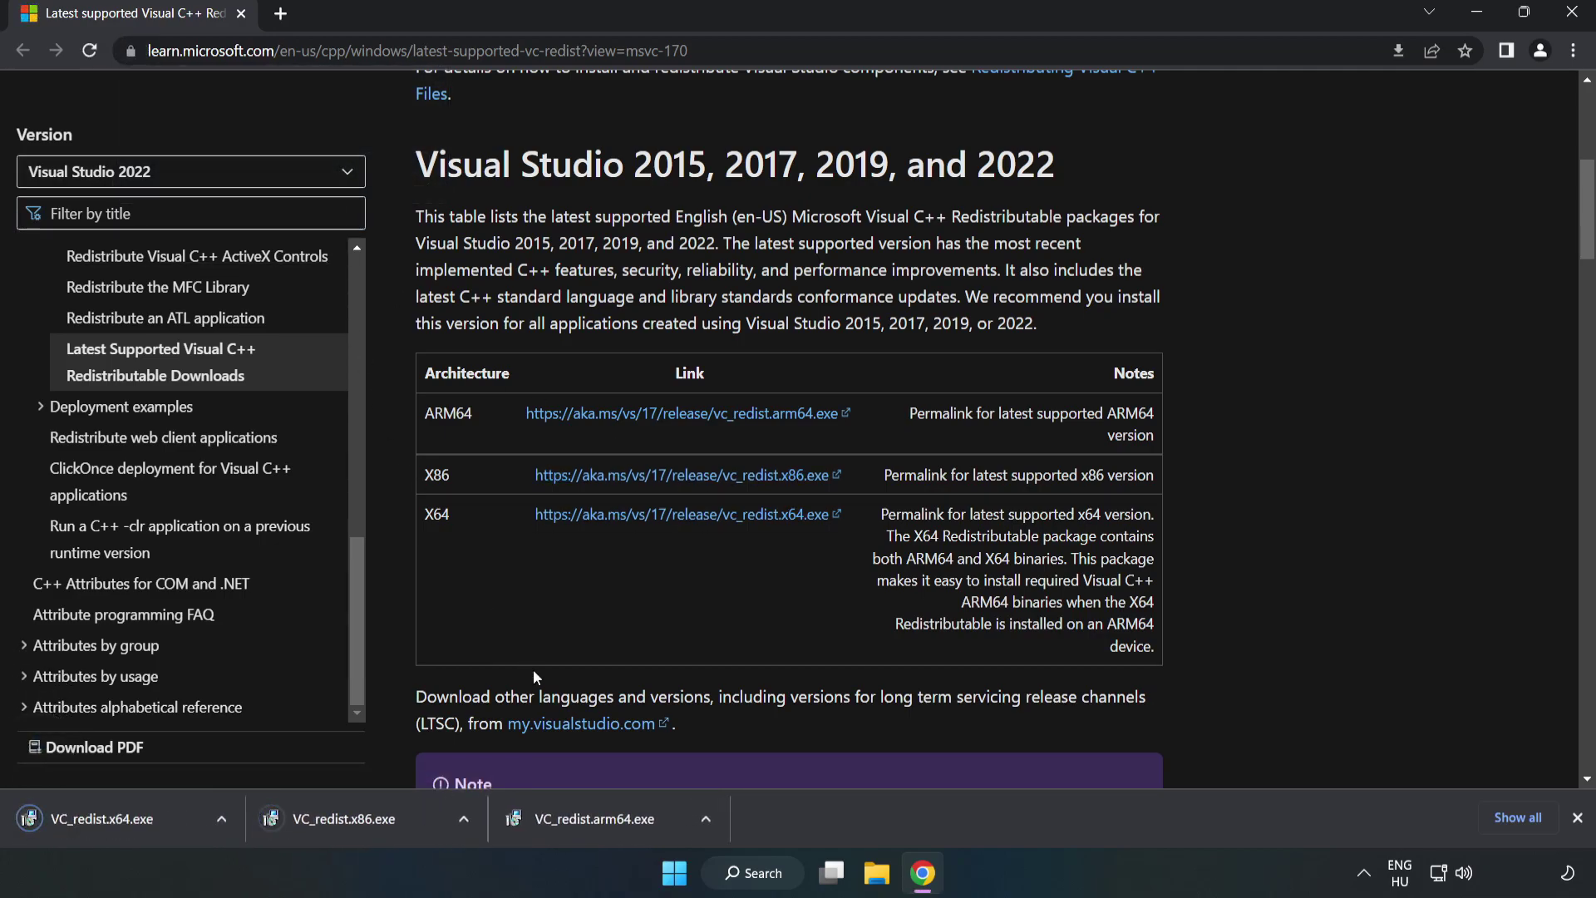
Try installing the ARM64 redistributable and dismiss it after it fails as unsupported
left_click(611, 824)
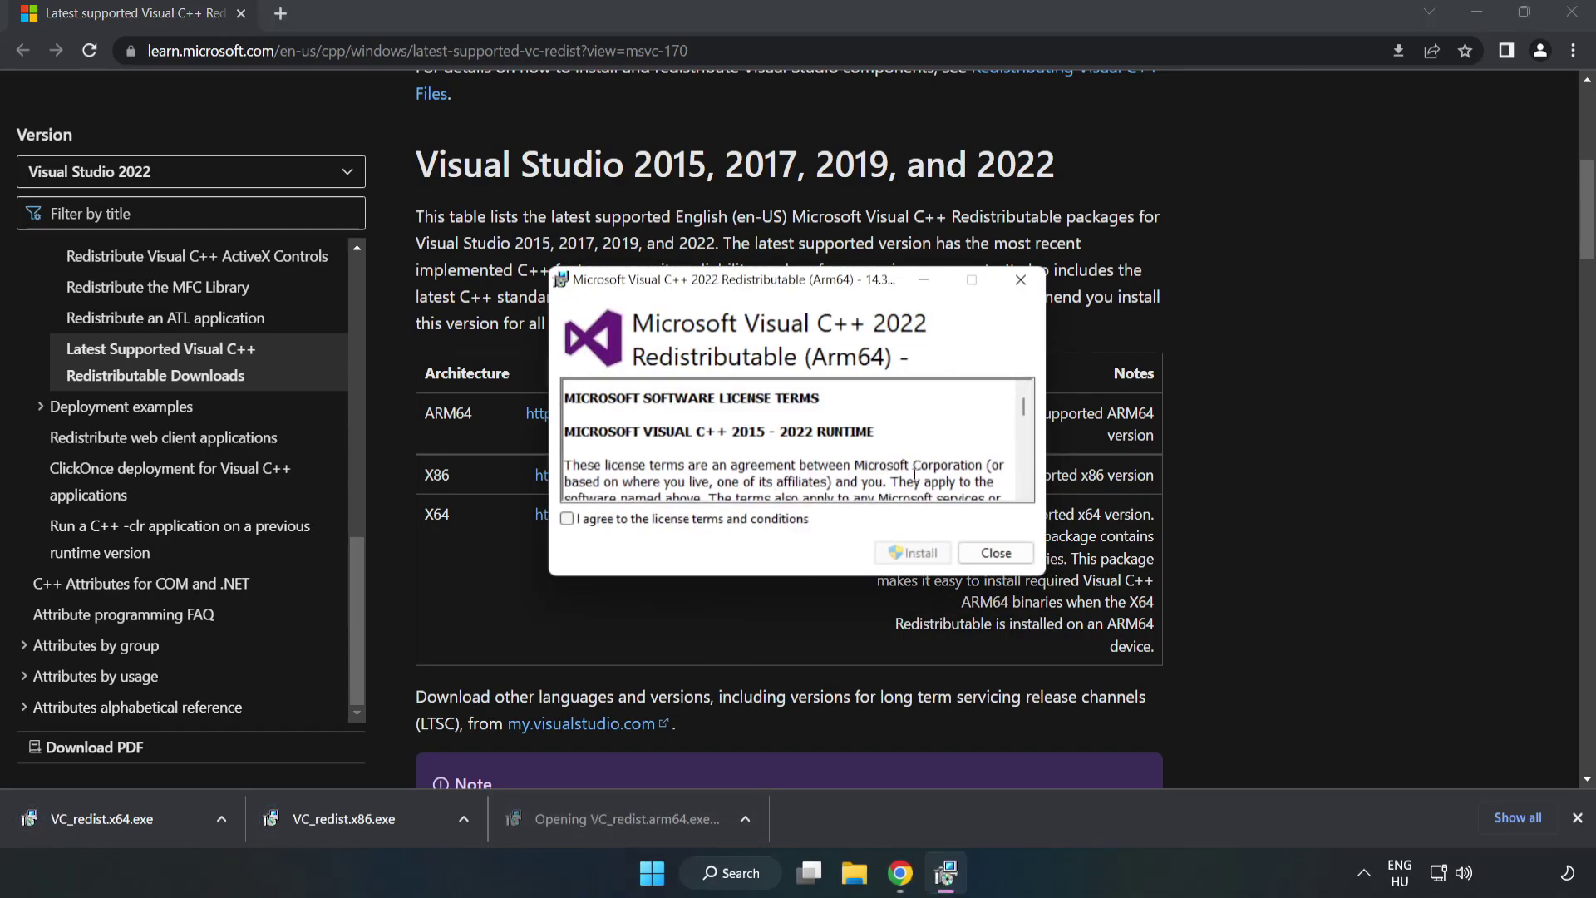
left_click_drag(1022, 410, 1022, 497)
left_click(702, 520)
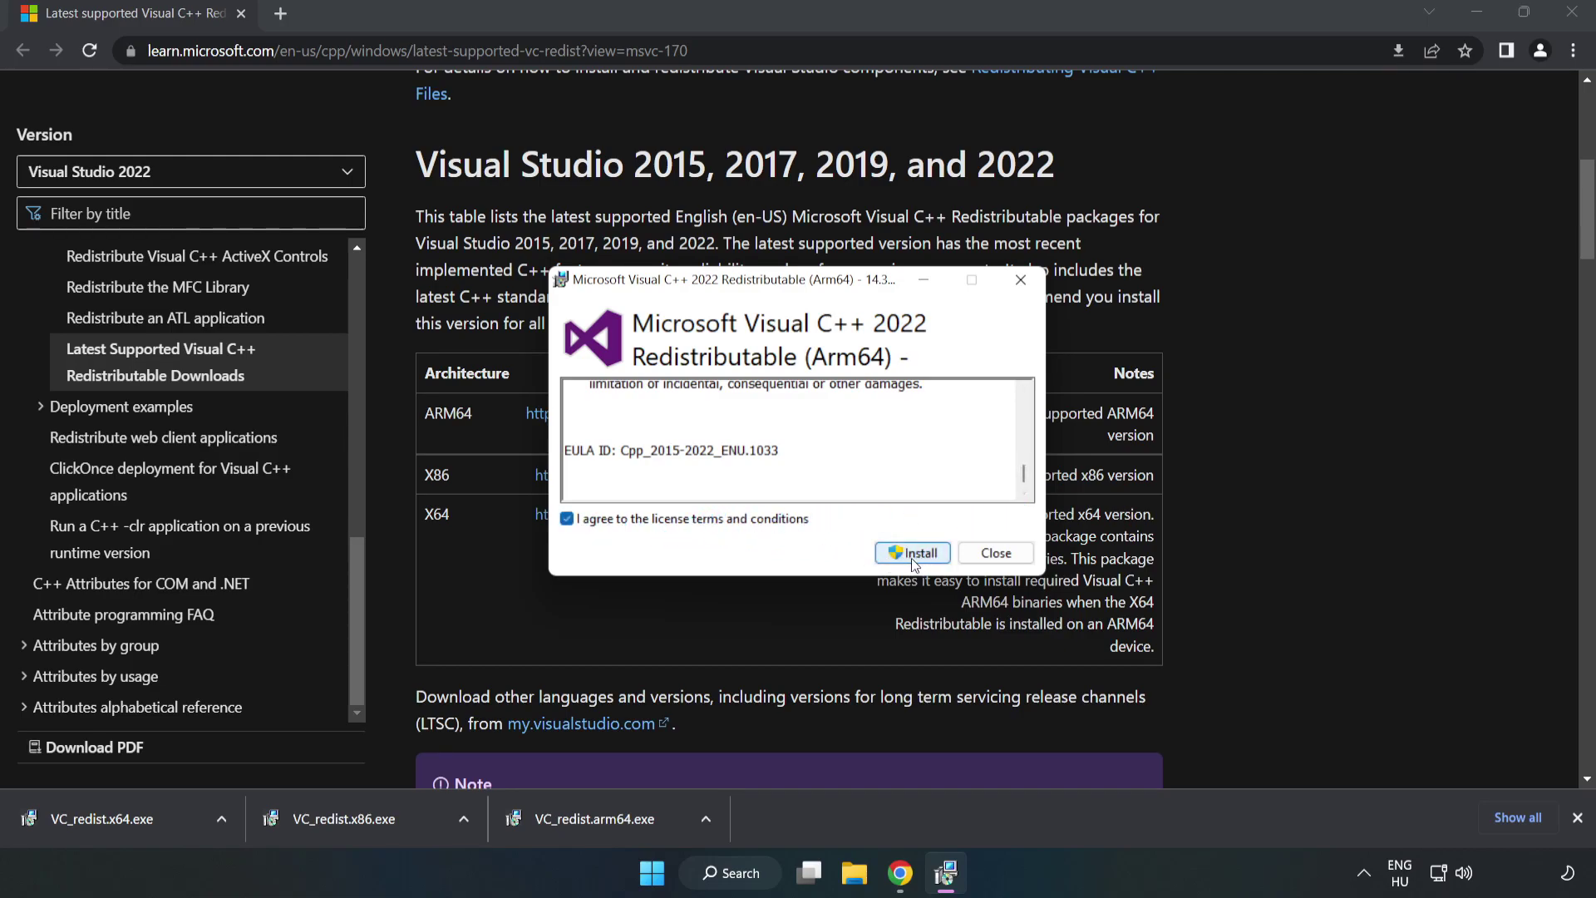
left_click(914, 556)
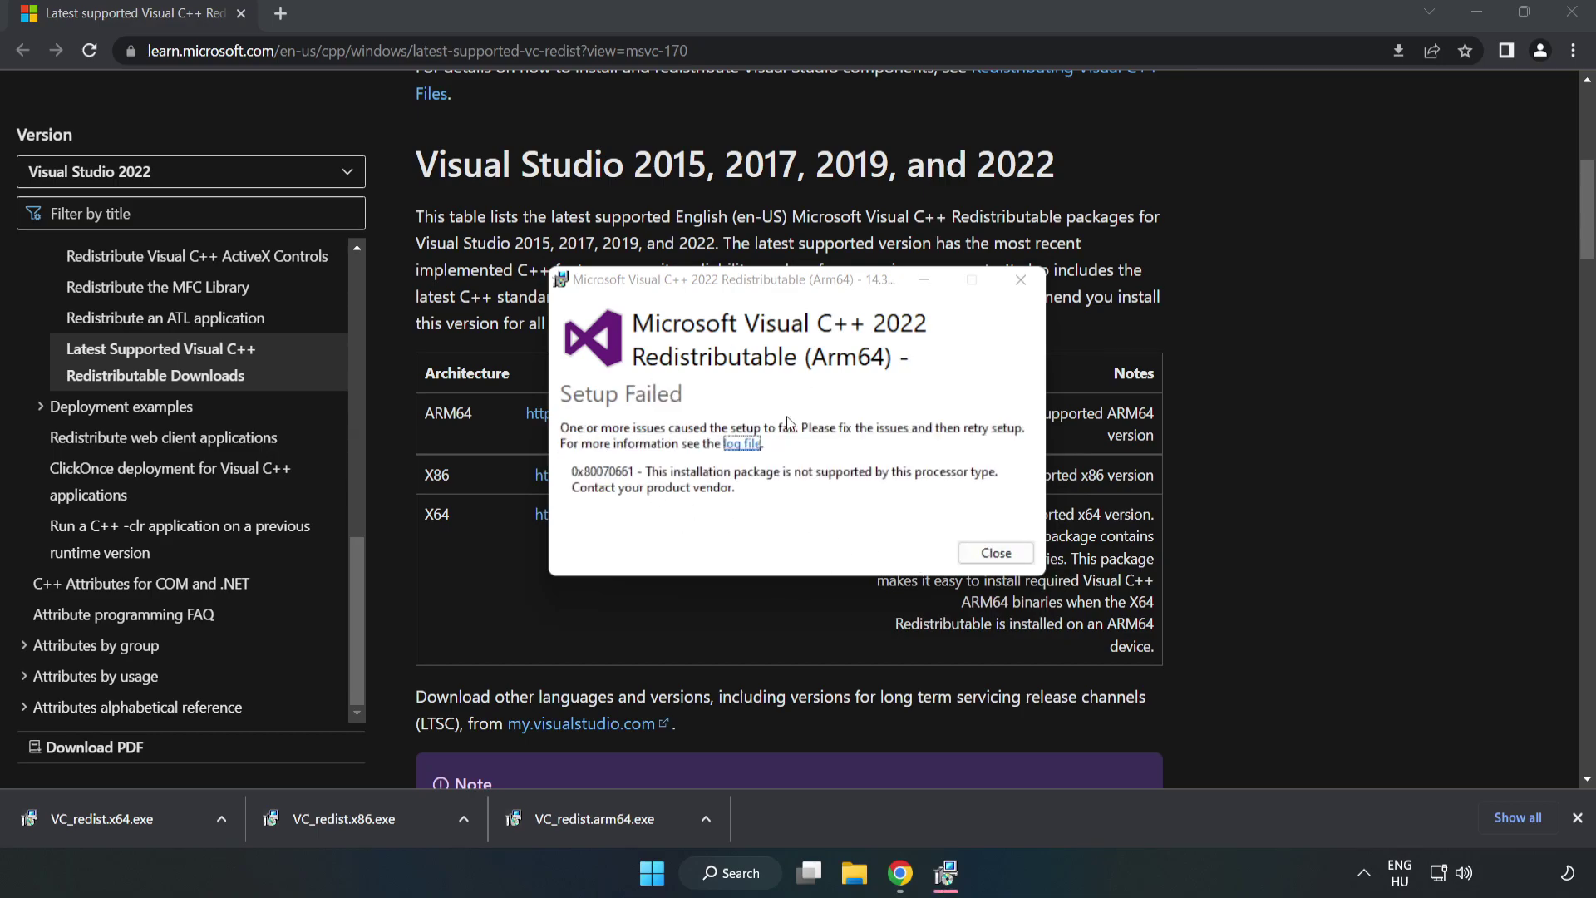
left_click(997, 552)
Install the x86 and x64 Visual C++ redistributables and close each setup without restarting
left_click(388, 820)
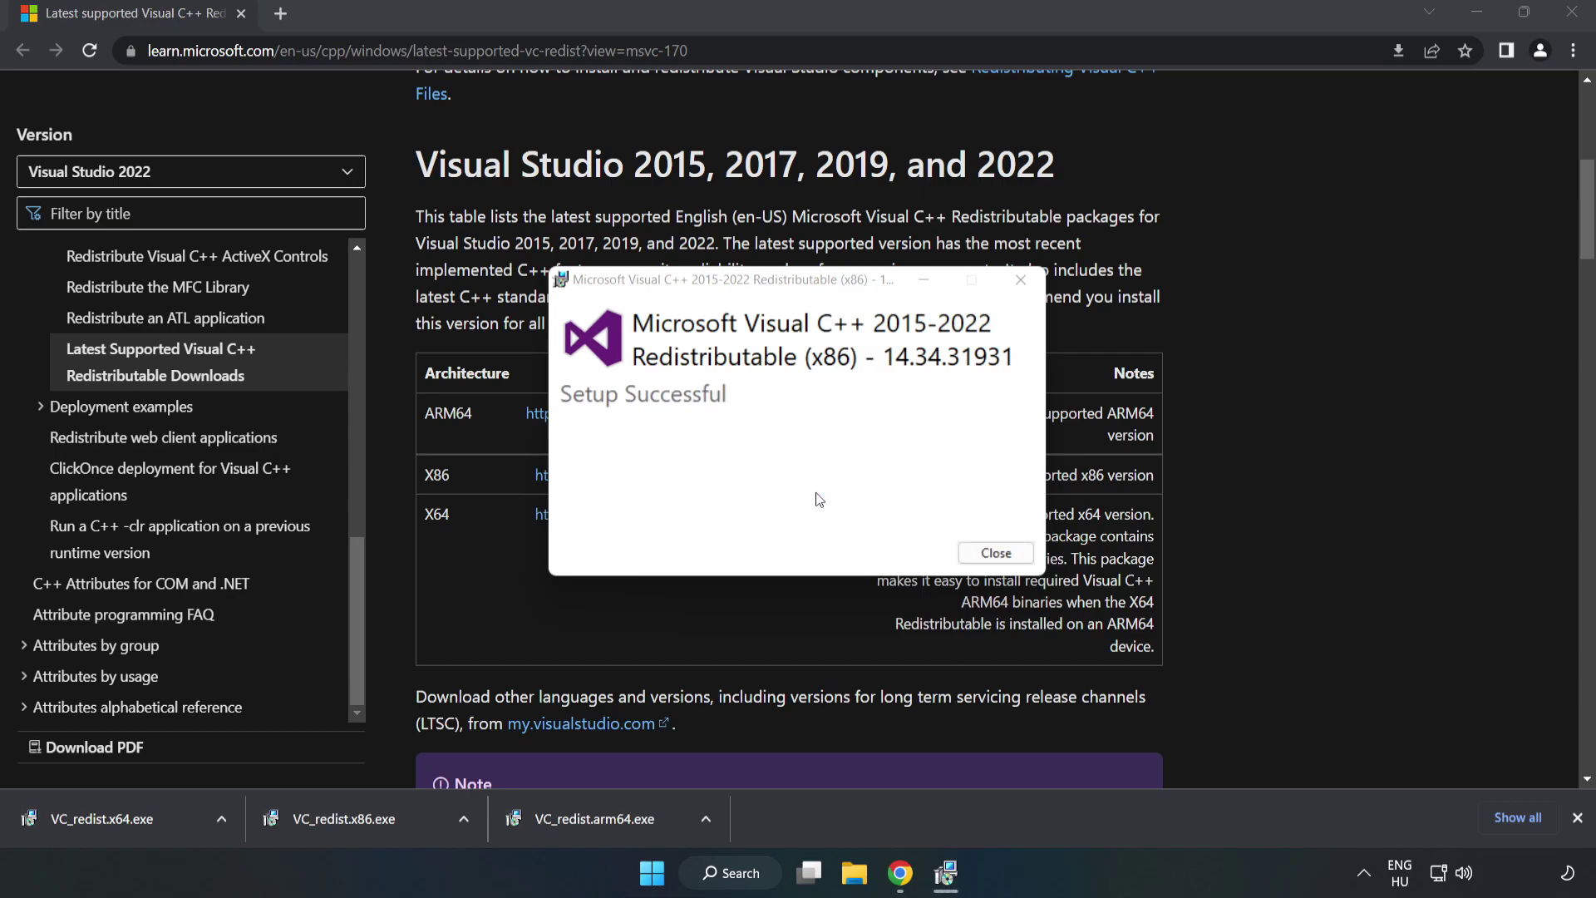
left_click(996, 552)
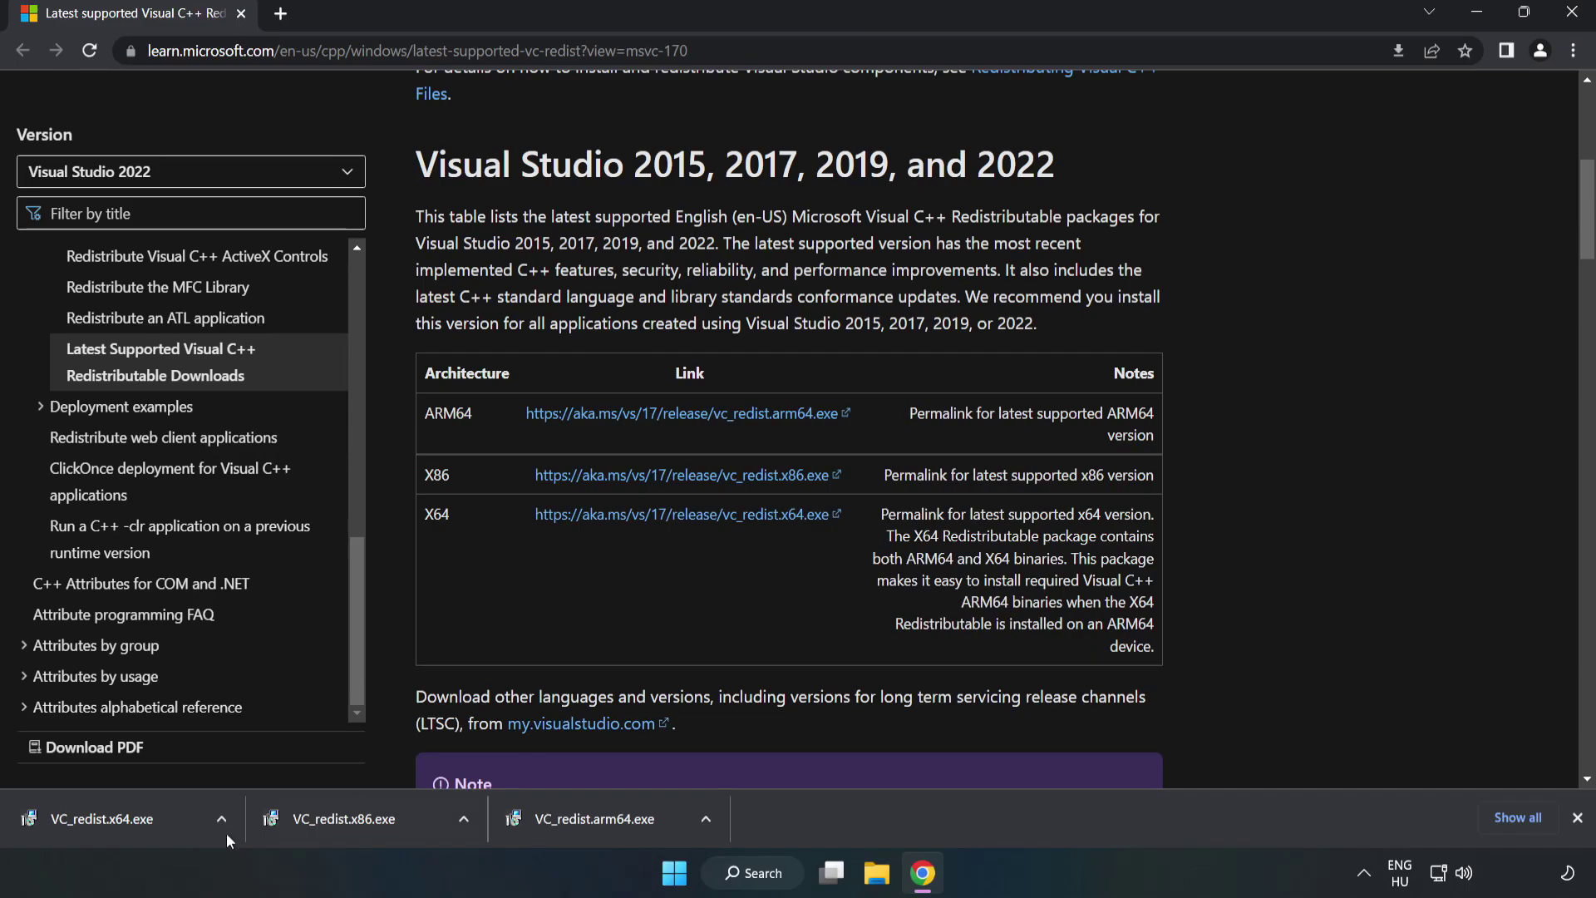
left_click(87, 814)
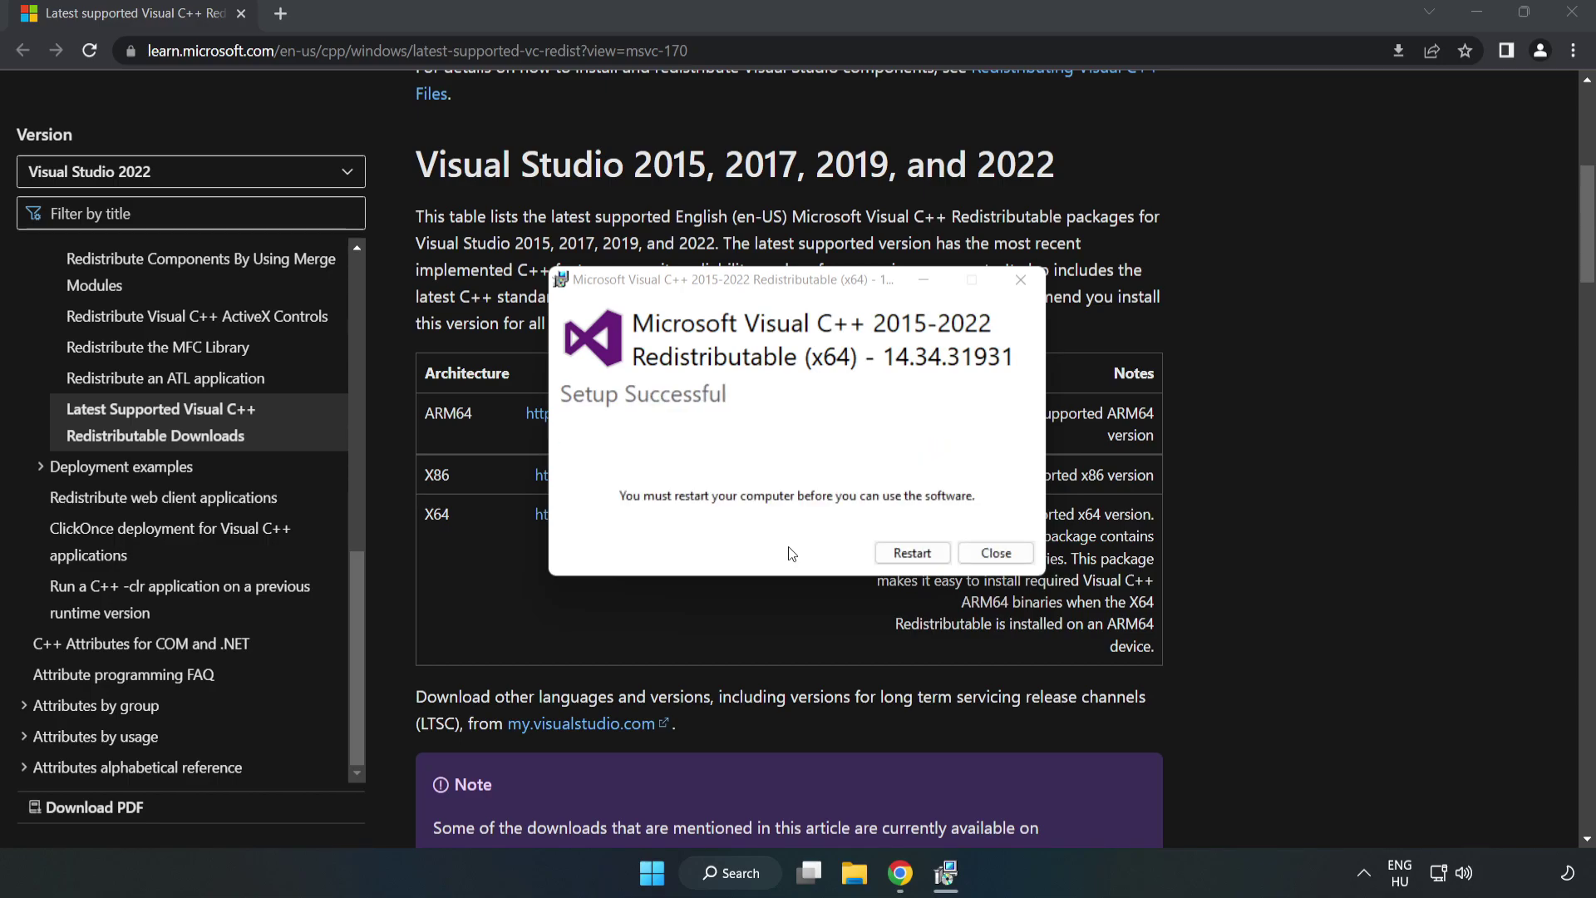
left_click(997, 554)
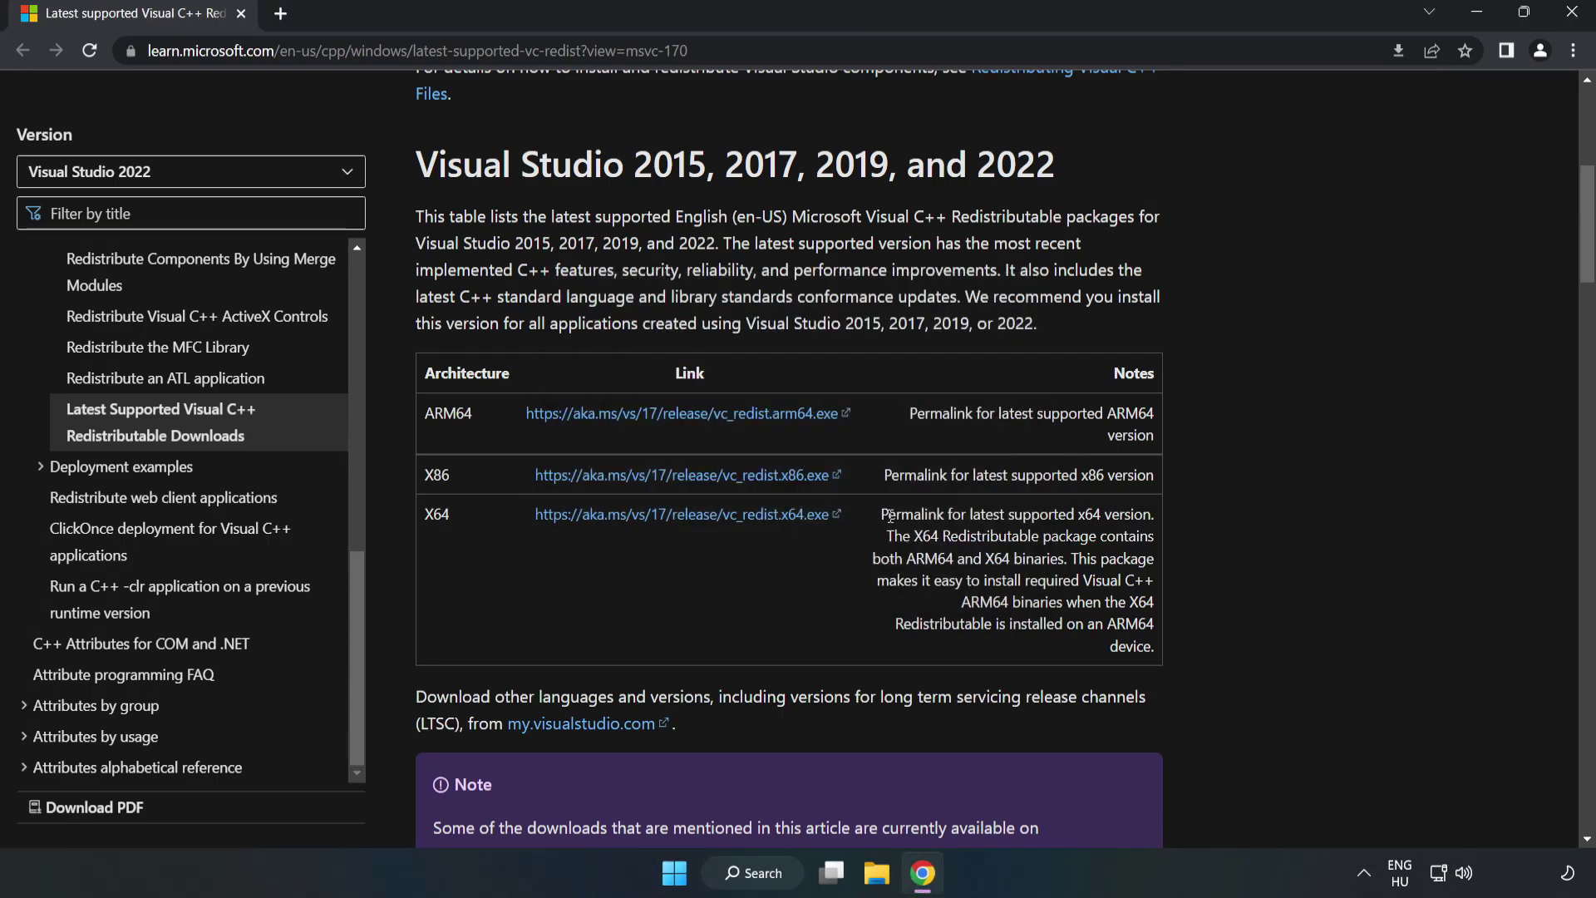
Close Chrome and show the Start menu's Sleep, Shut down and Restart options
left_click(1574, 19)
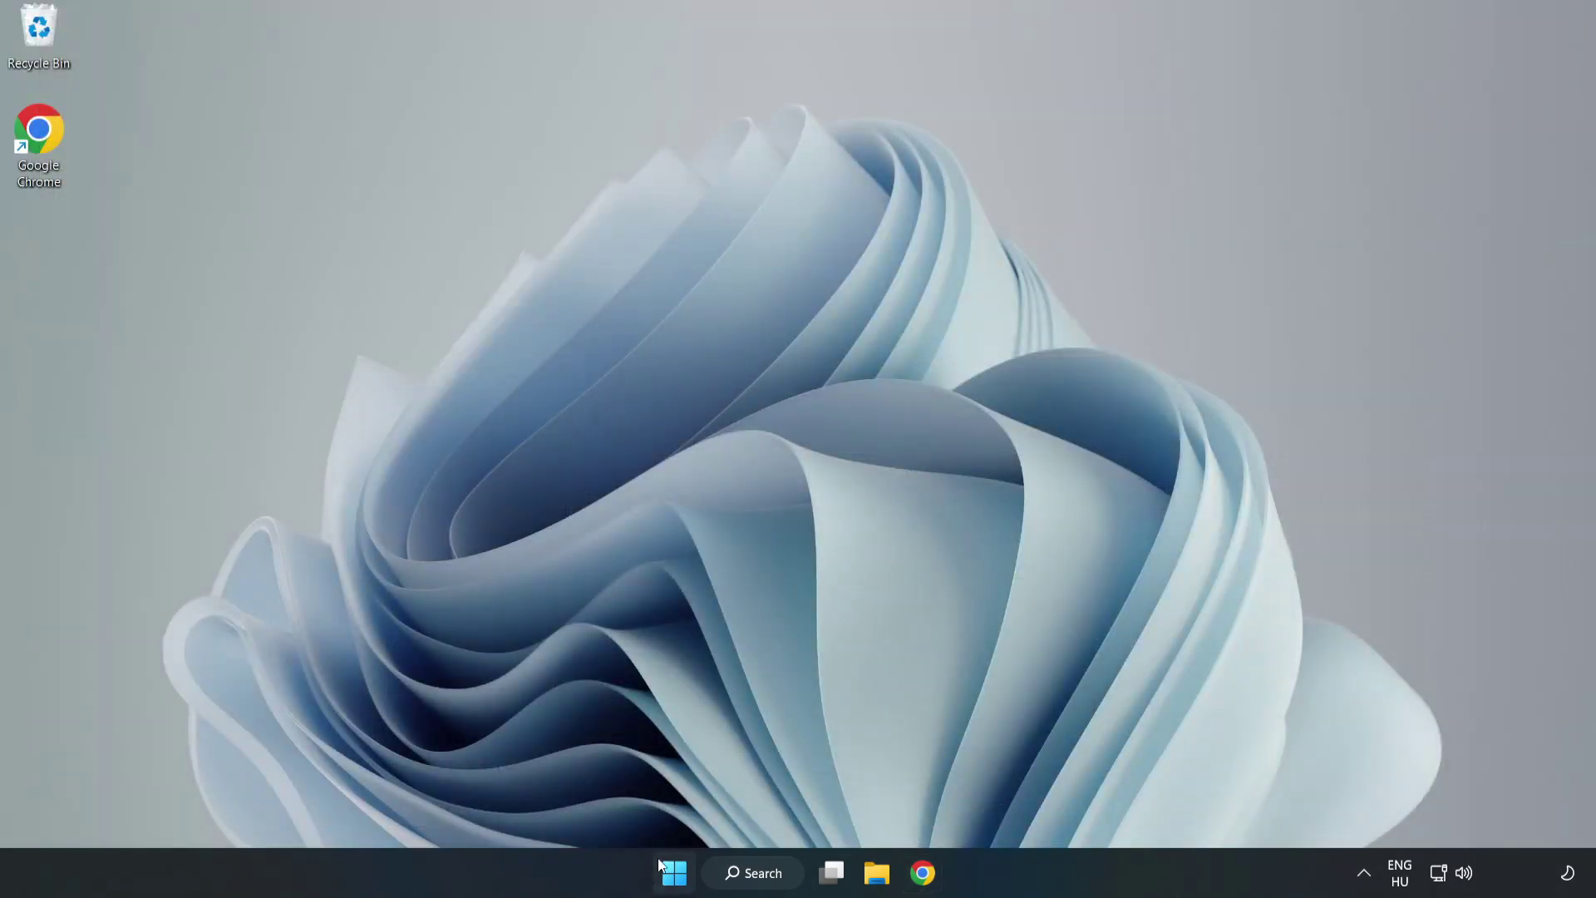
left_click(672, 878)
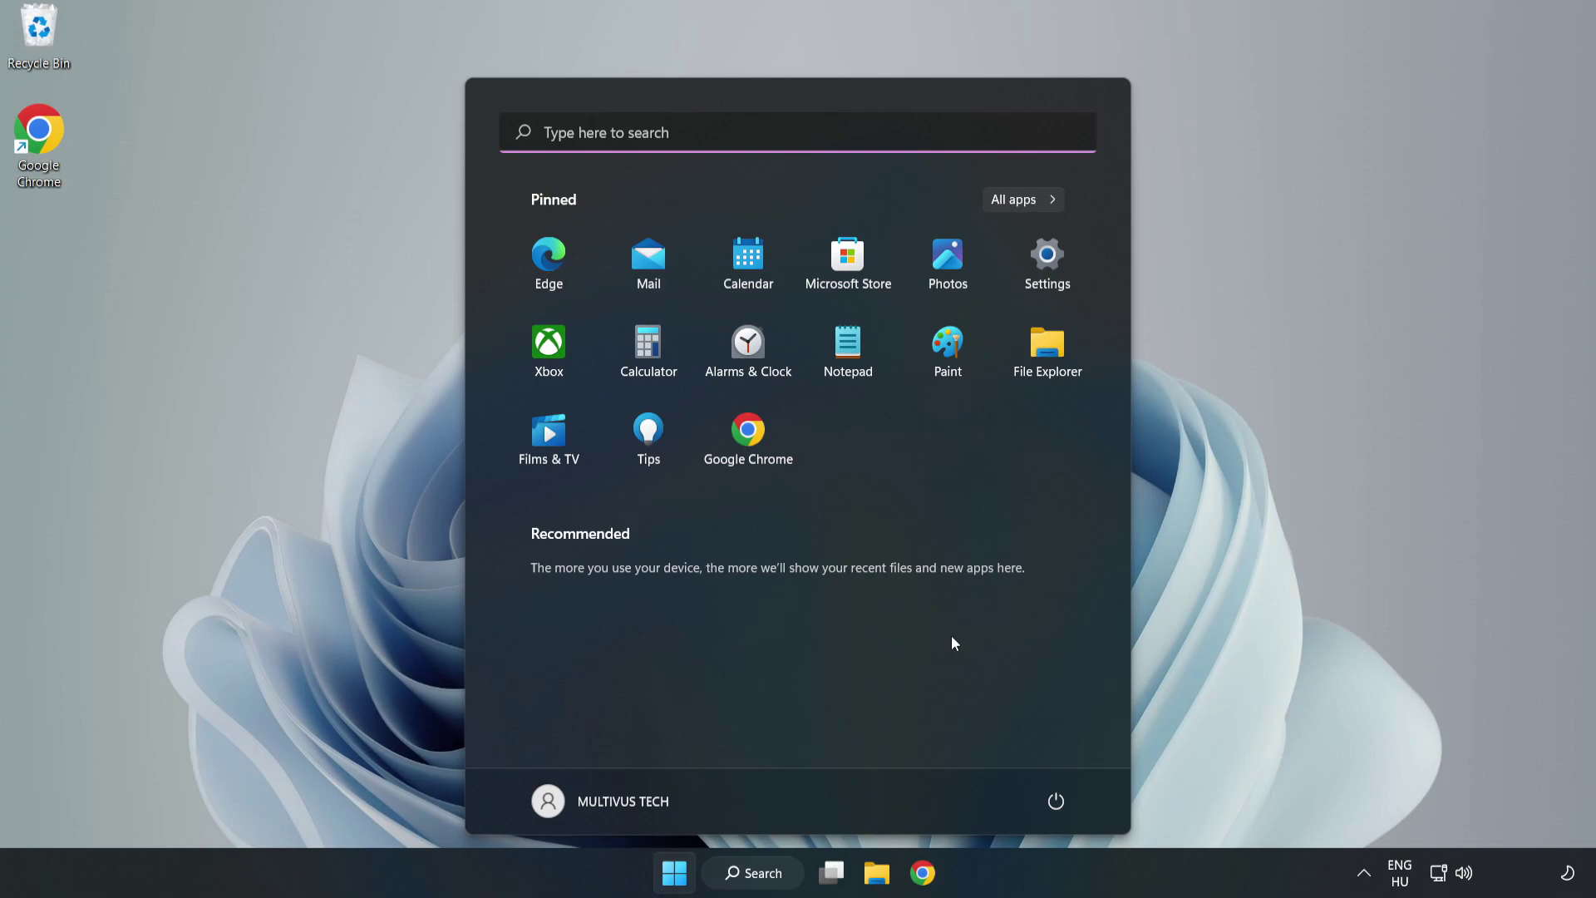
left_click(1052, 806)
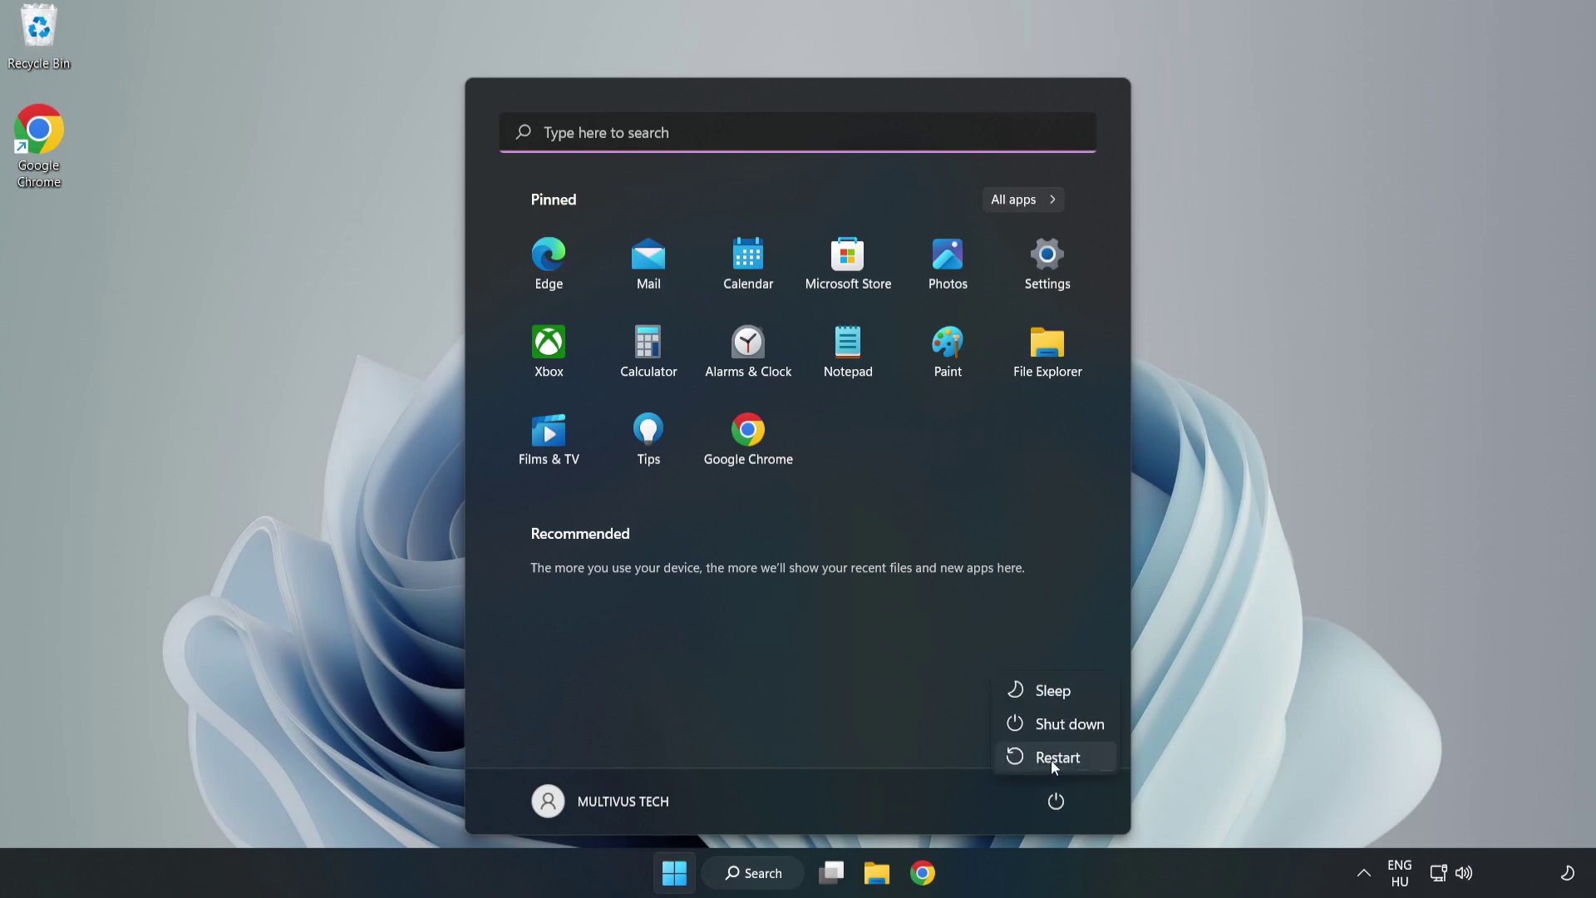